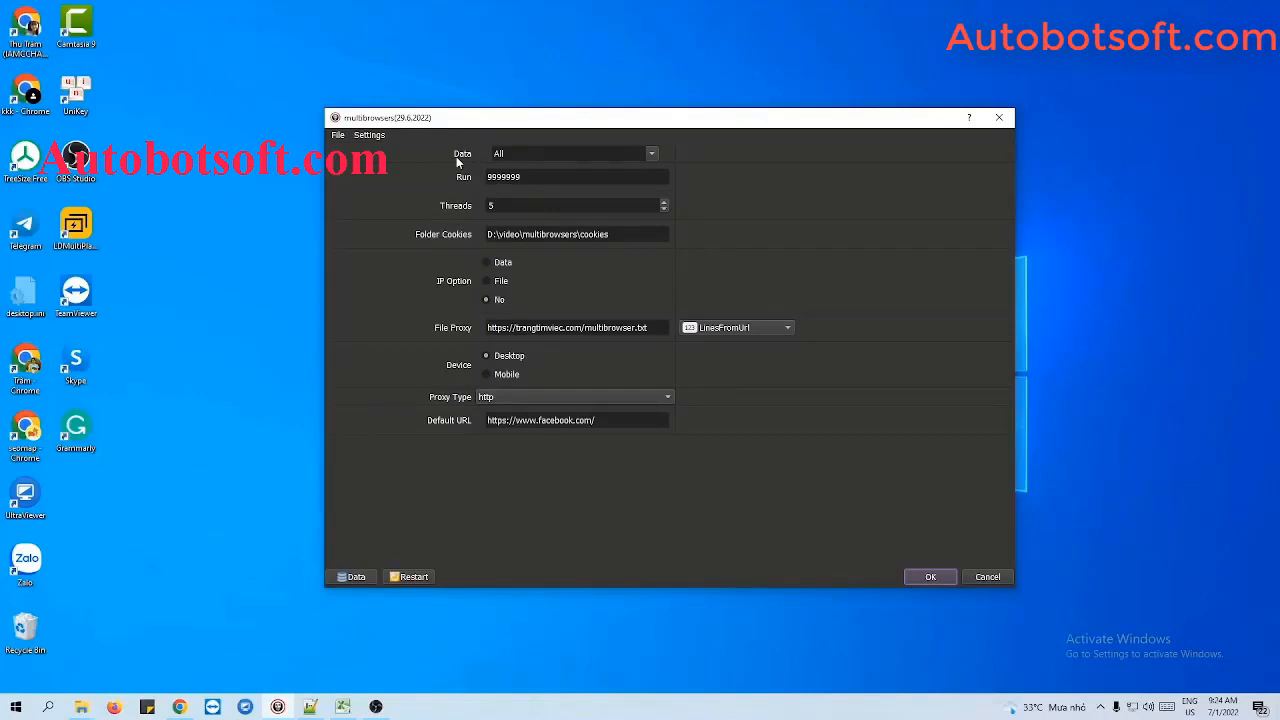
# - Open the data manager and add a group named Tutorial
pyautogui.click(342, 574)
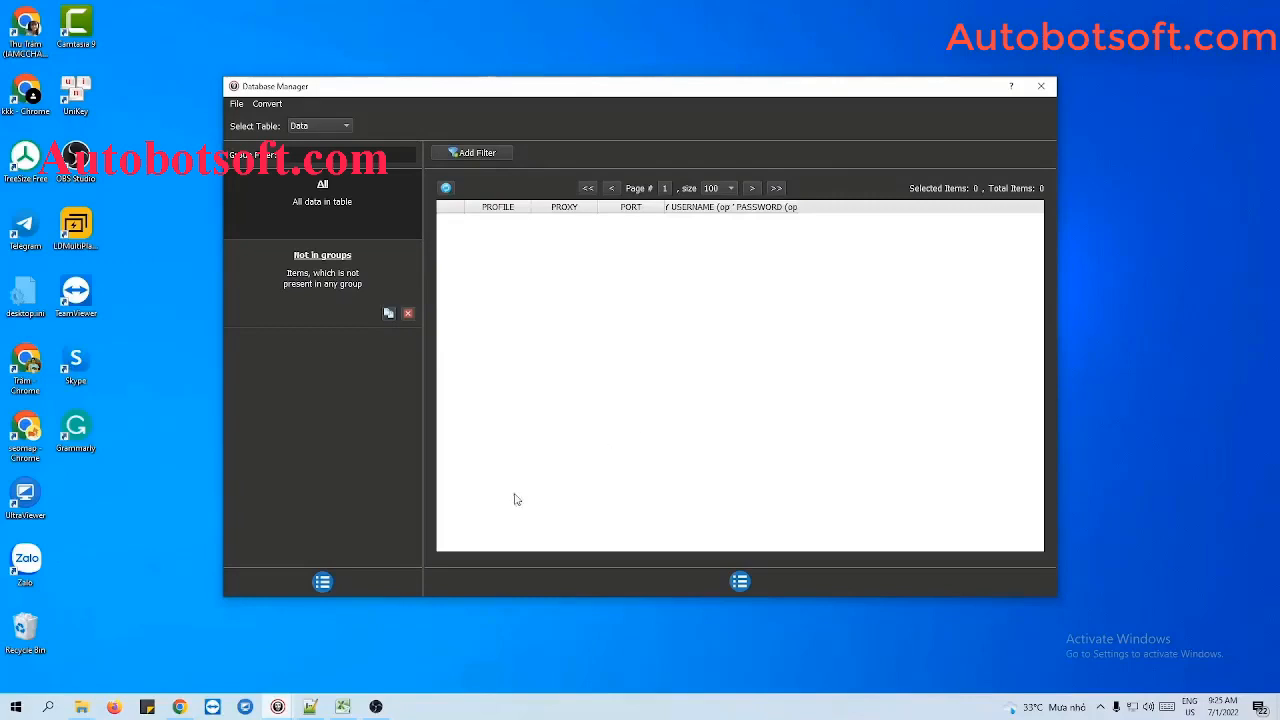
pyautogui.click(323, 581)
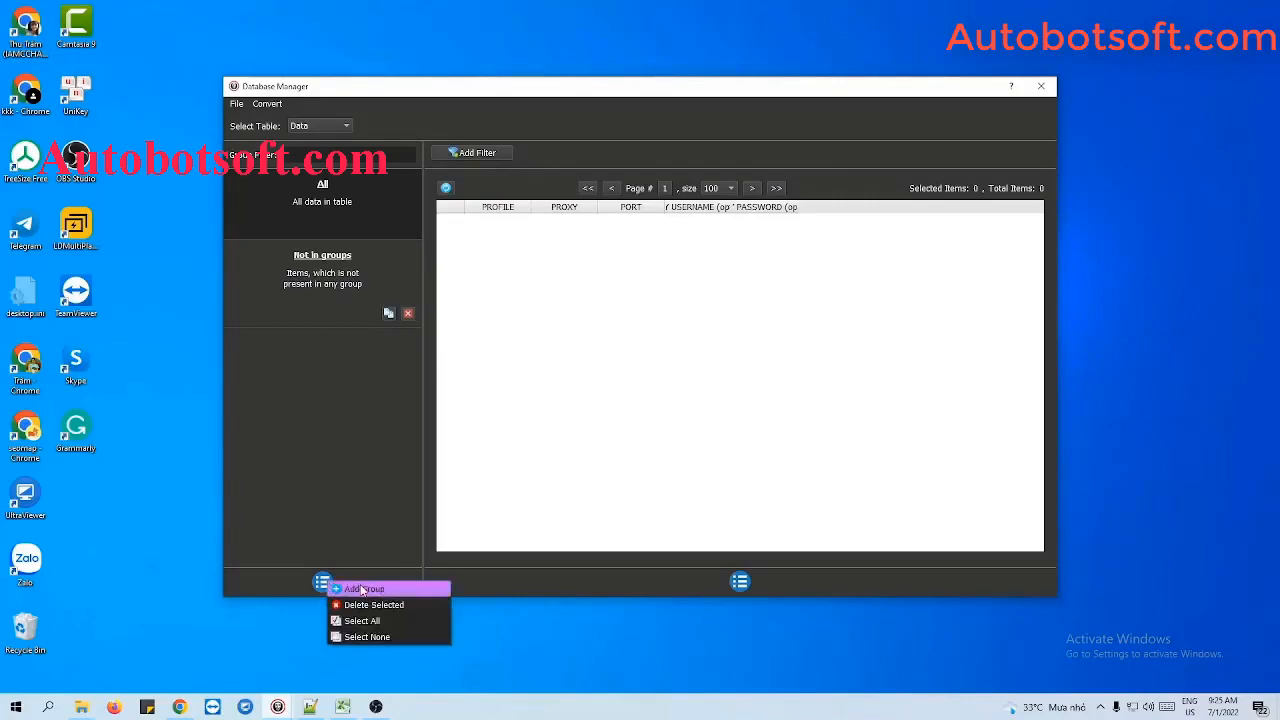
pyautogui.click(362, 589)
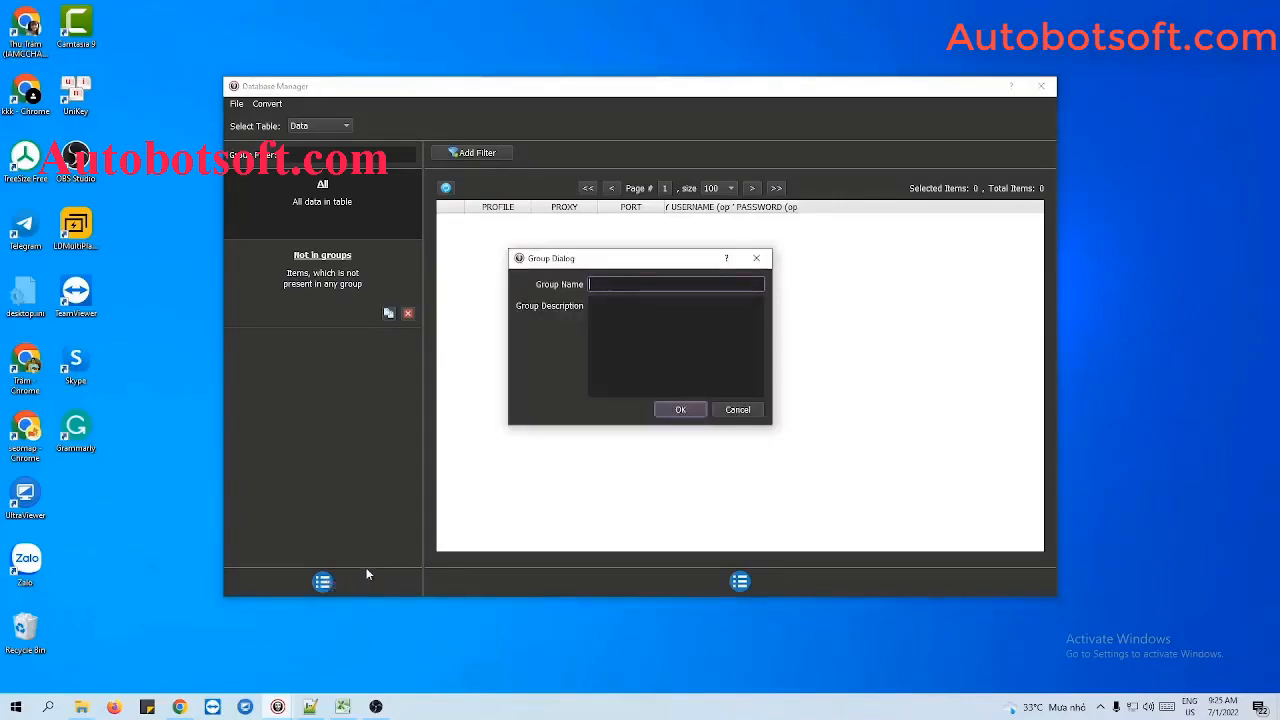
pyautogui.write('Tutorial')
pyautogui.click(684, 411)
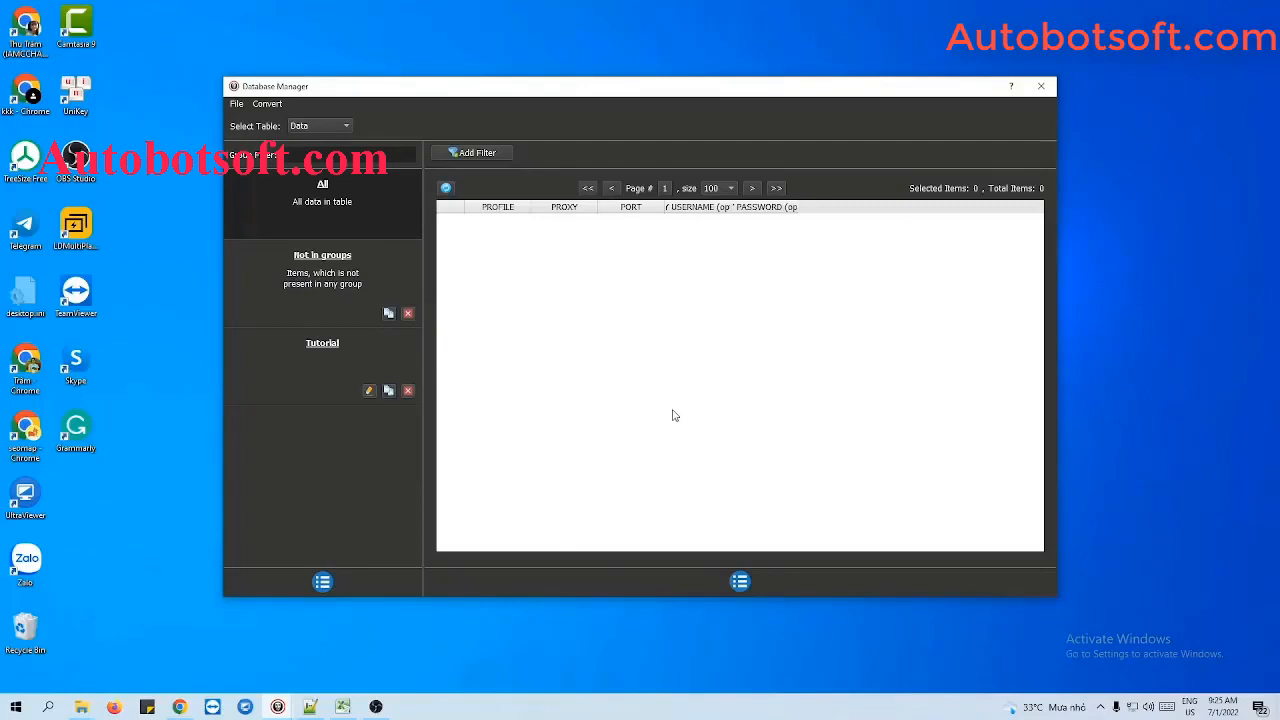
# - Start a new item in the Tutorial group with the profile name Profile 1
pyautogui.click(320, 356)
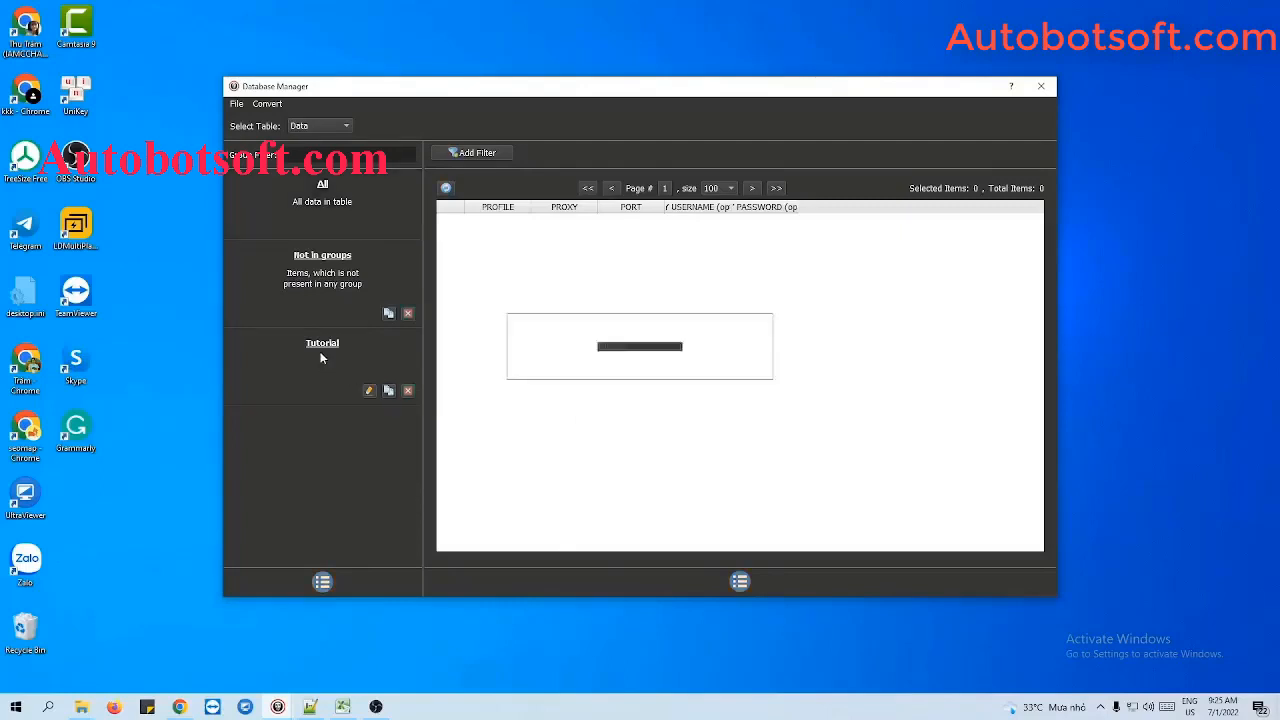
pyautogui.click(740, 582)
pyautogui.click(762, 586)
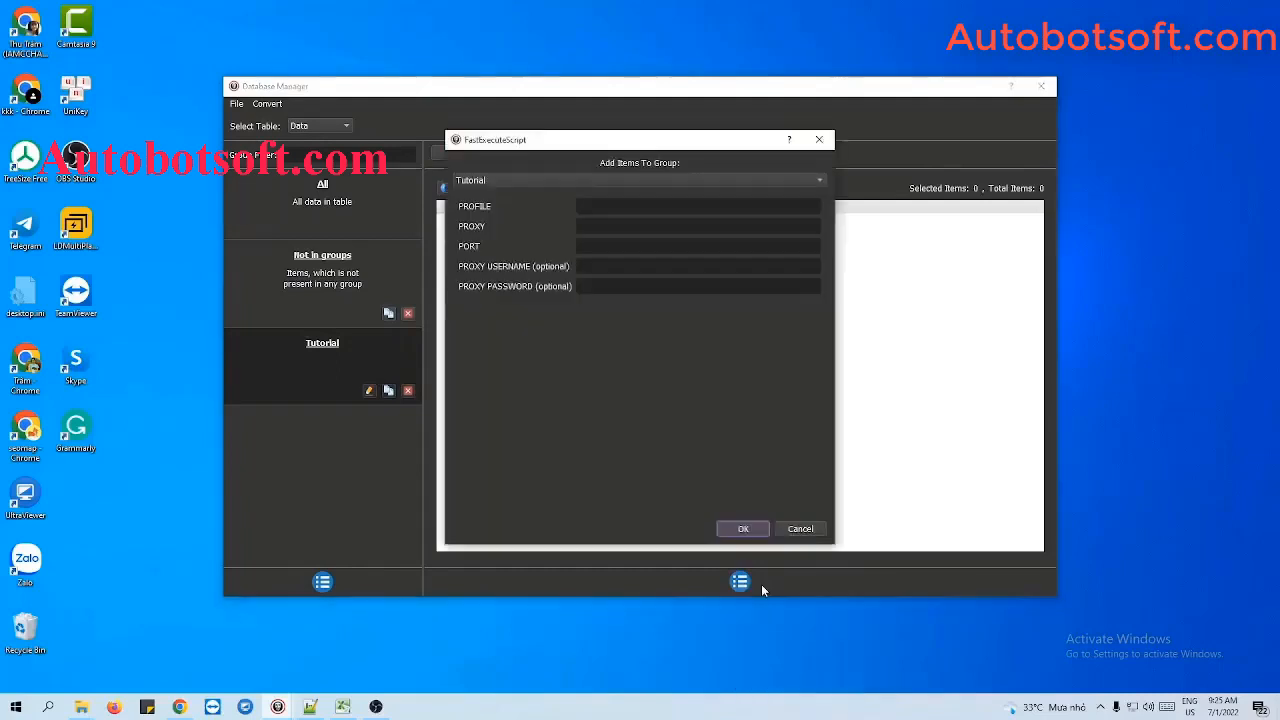
pyautogui.click(634, 205)
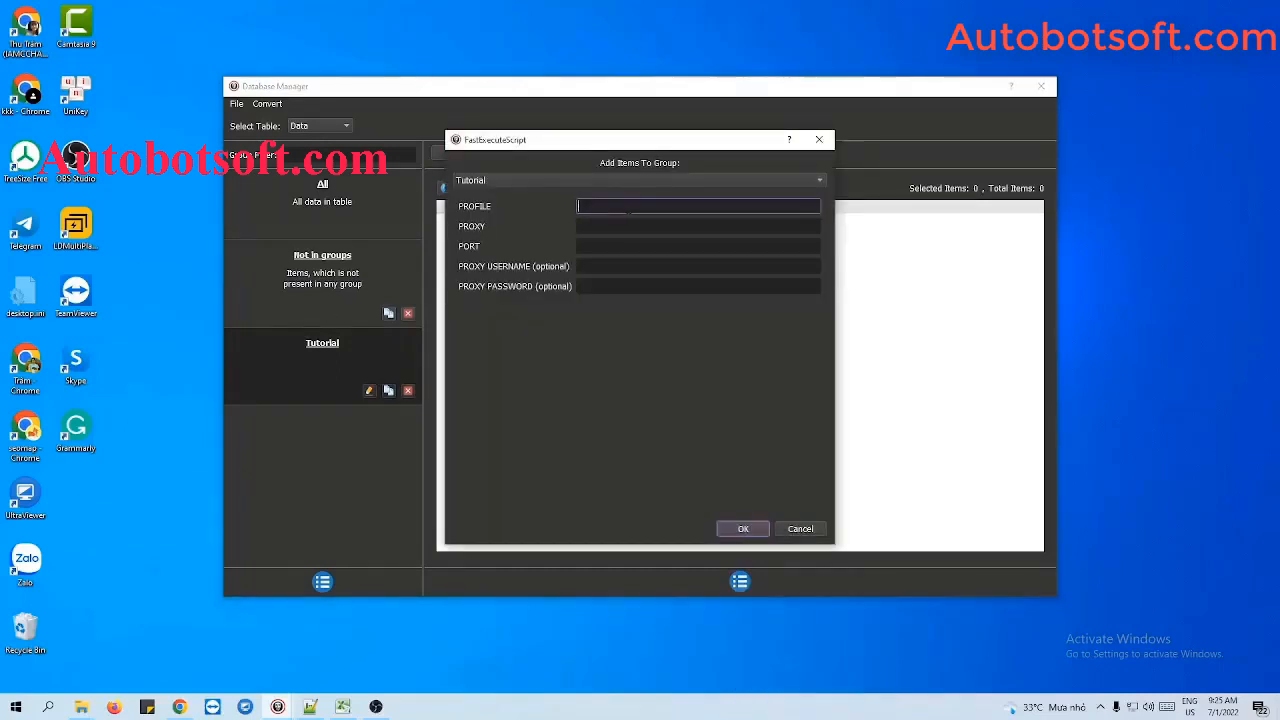
pyautogui.write('Profile 1')
# - Set the item's proxy to 192.198.97.232 and port to 58378, leave the optional proxy login empty, and save the item
pyautogui.click(641, 224)
pyautogui.click(632, 246)
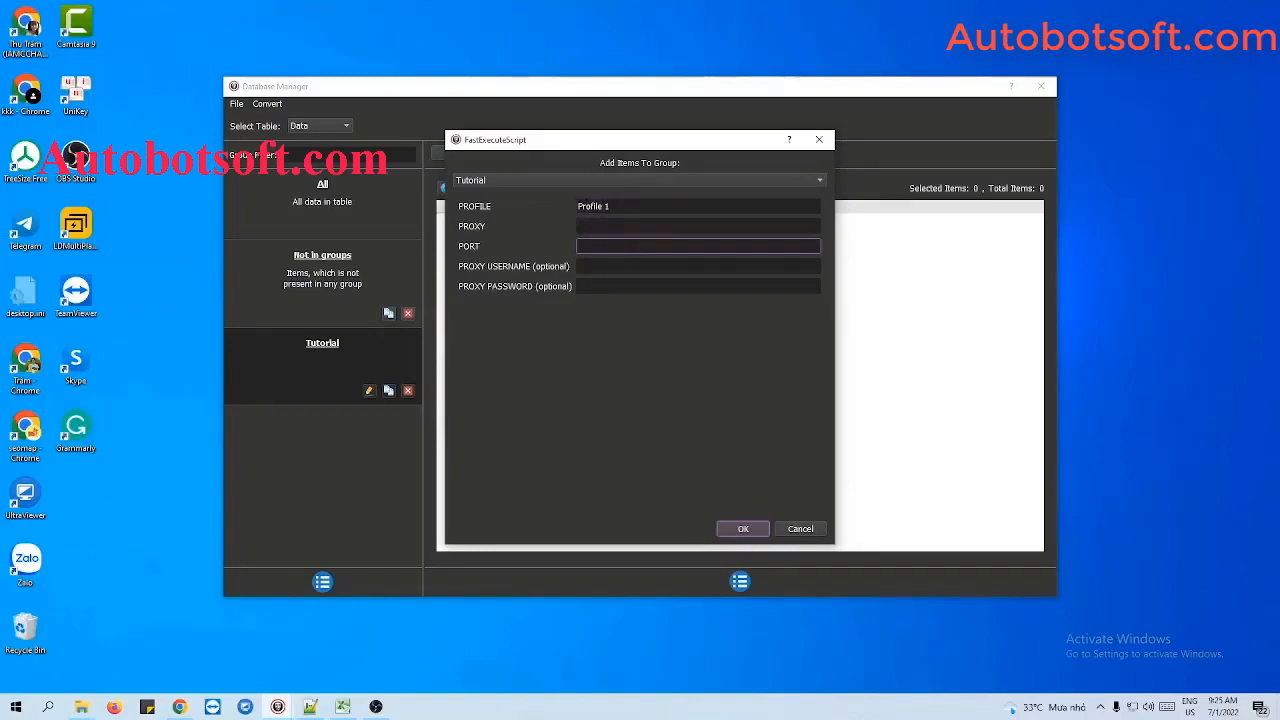
pyautogui.click(627, 208)
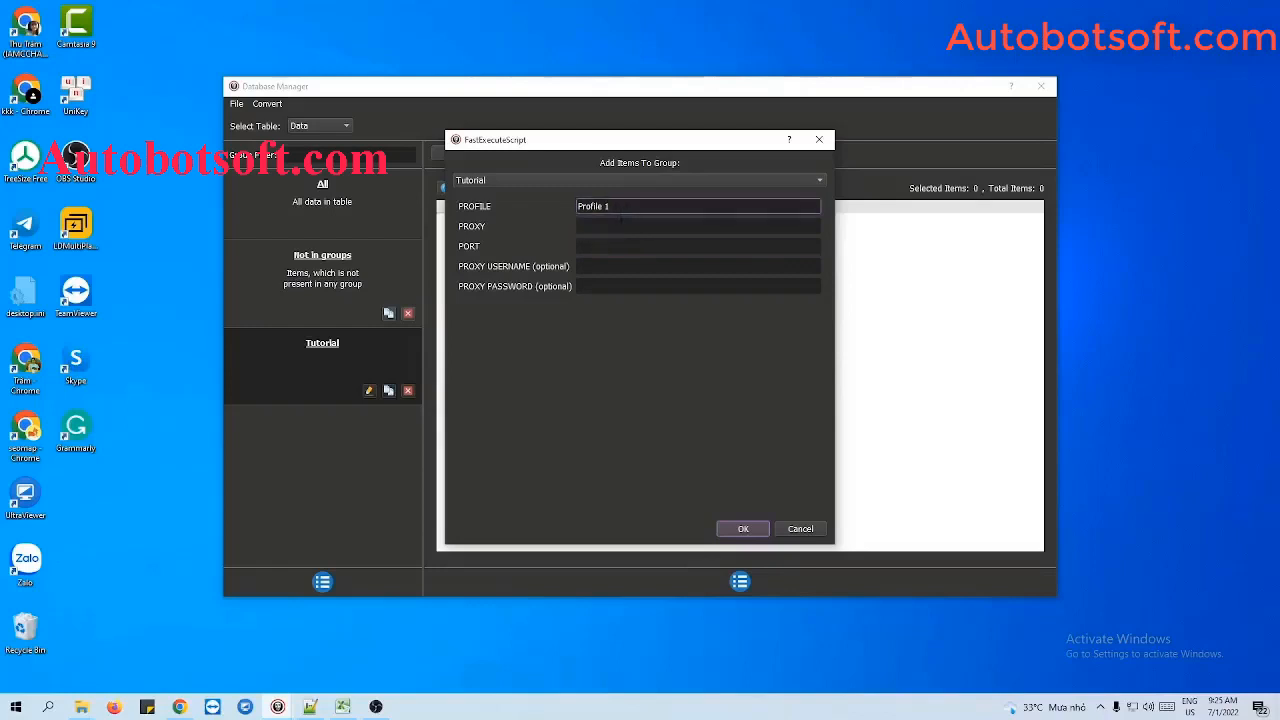
pyautogui.click(621, 225)
pyautogui.press('Tab')
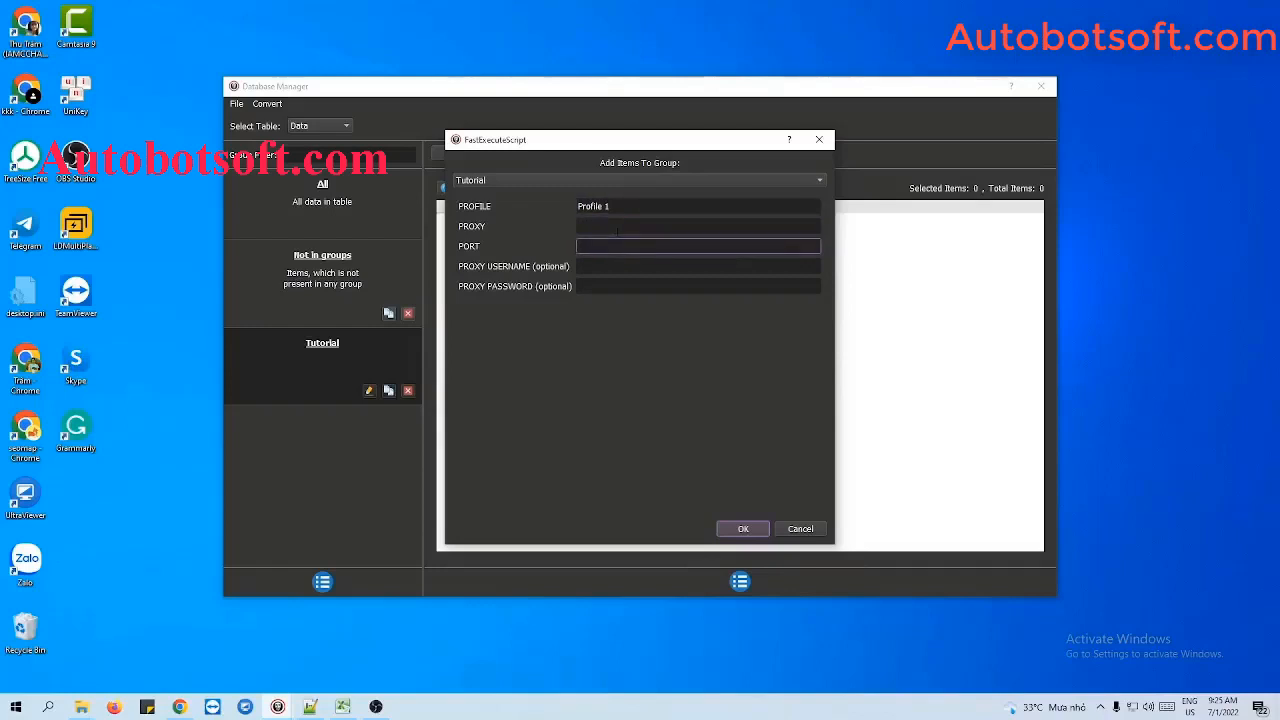
pyautogui.click(618, 227)
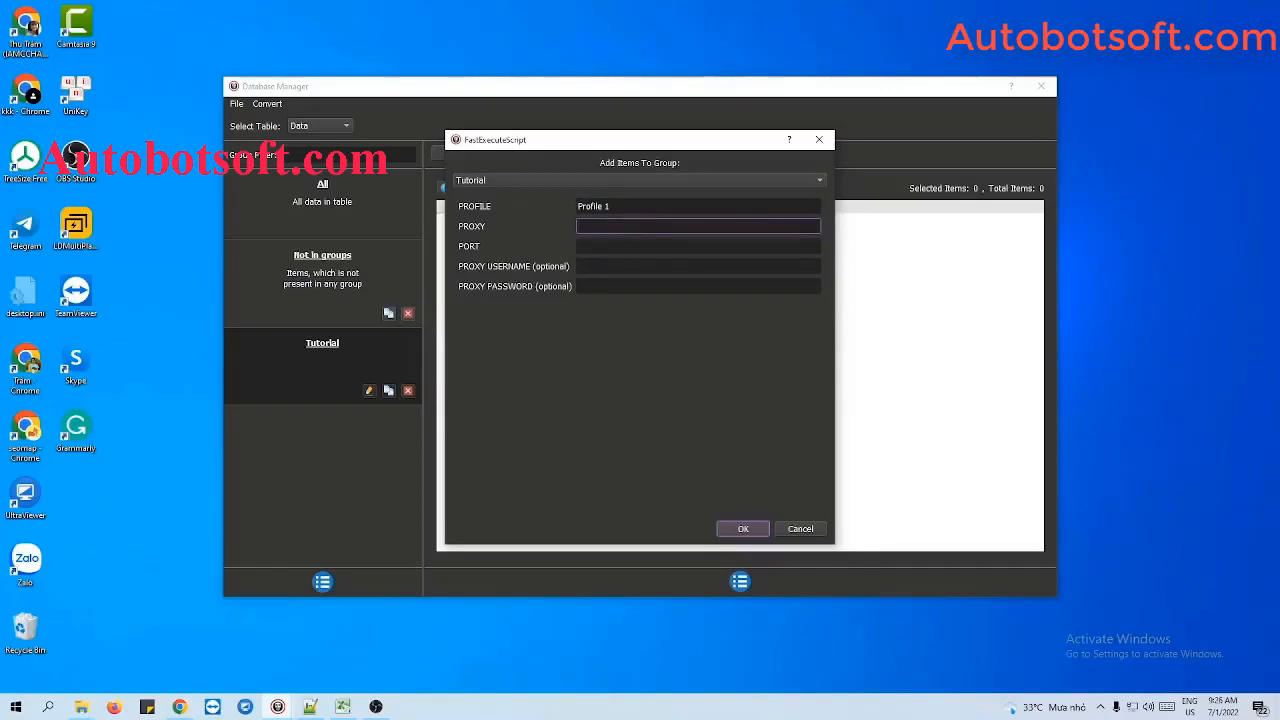
pyautogui.write('192.198.97.232')
pyautogui.click(625, 246)
pyautogui.write('58378')
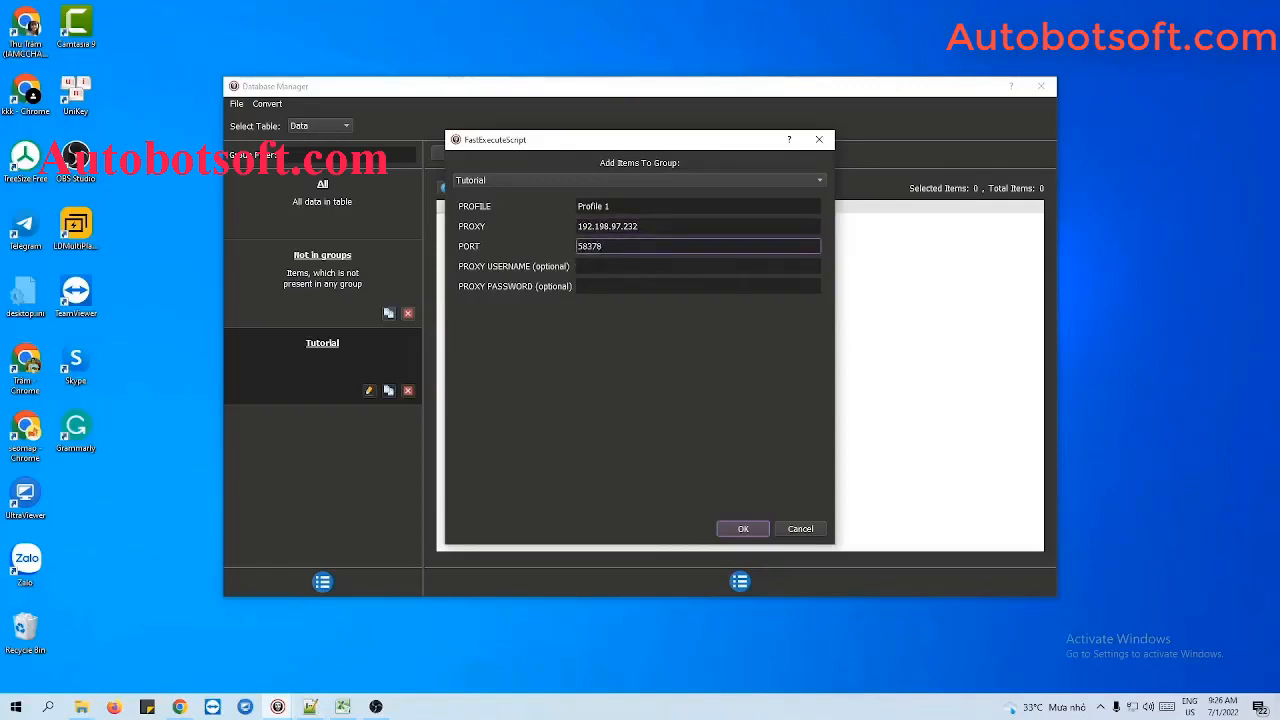
pyautogui.press('Tab')
pyautogui.click(597, 285)
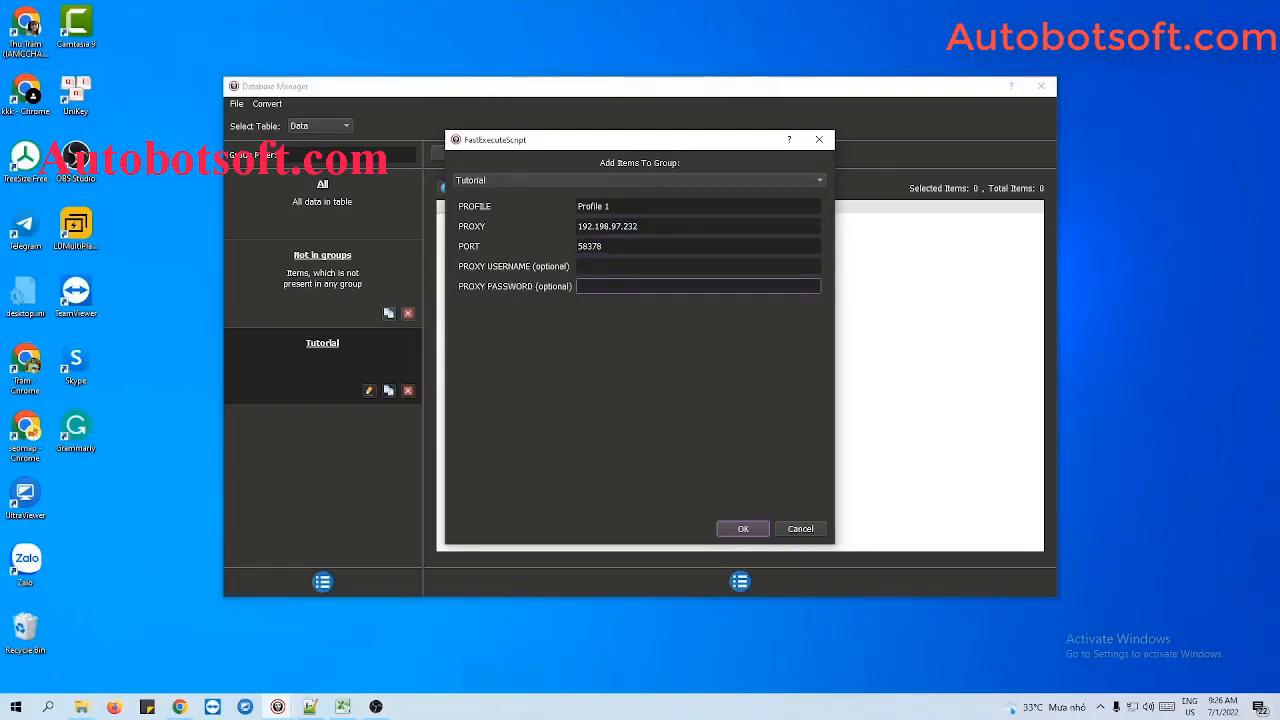
pyautogui.click(743, 529)
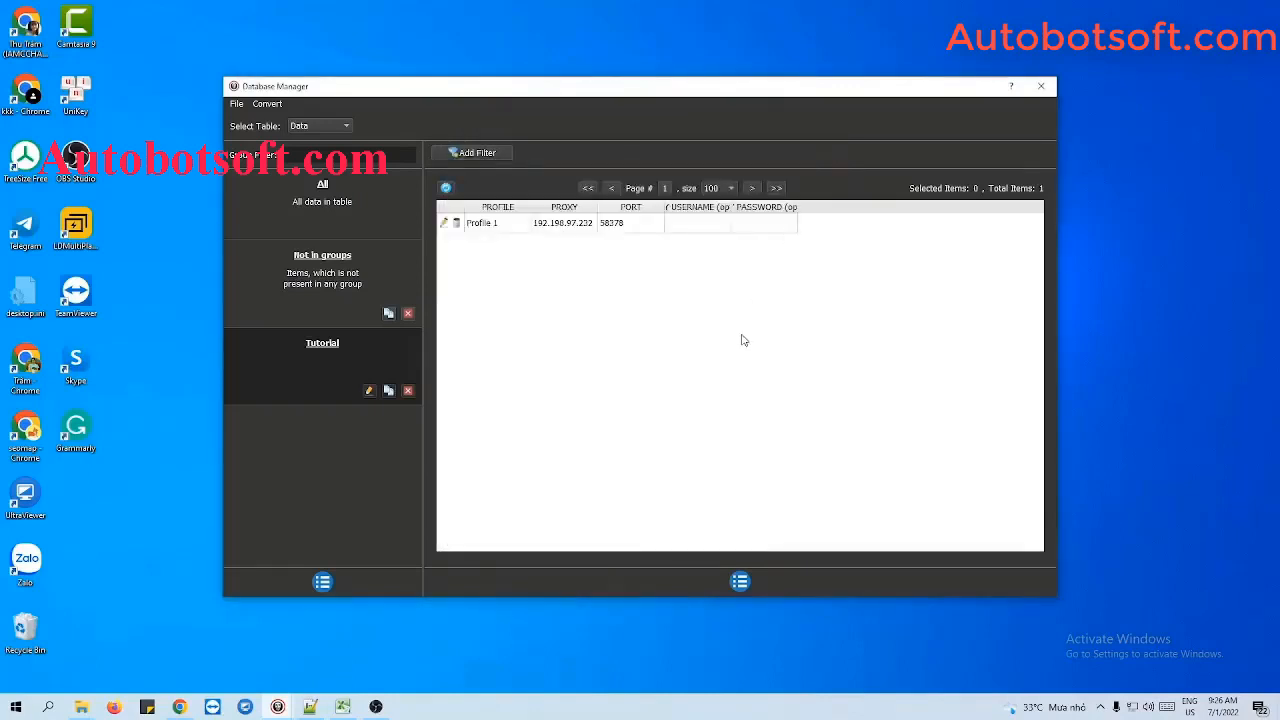
pyautogui.click(740, 581)
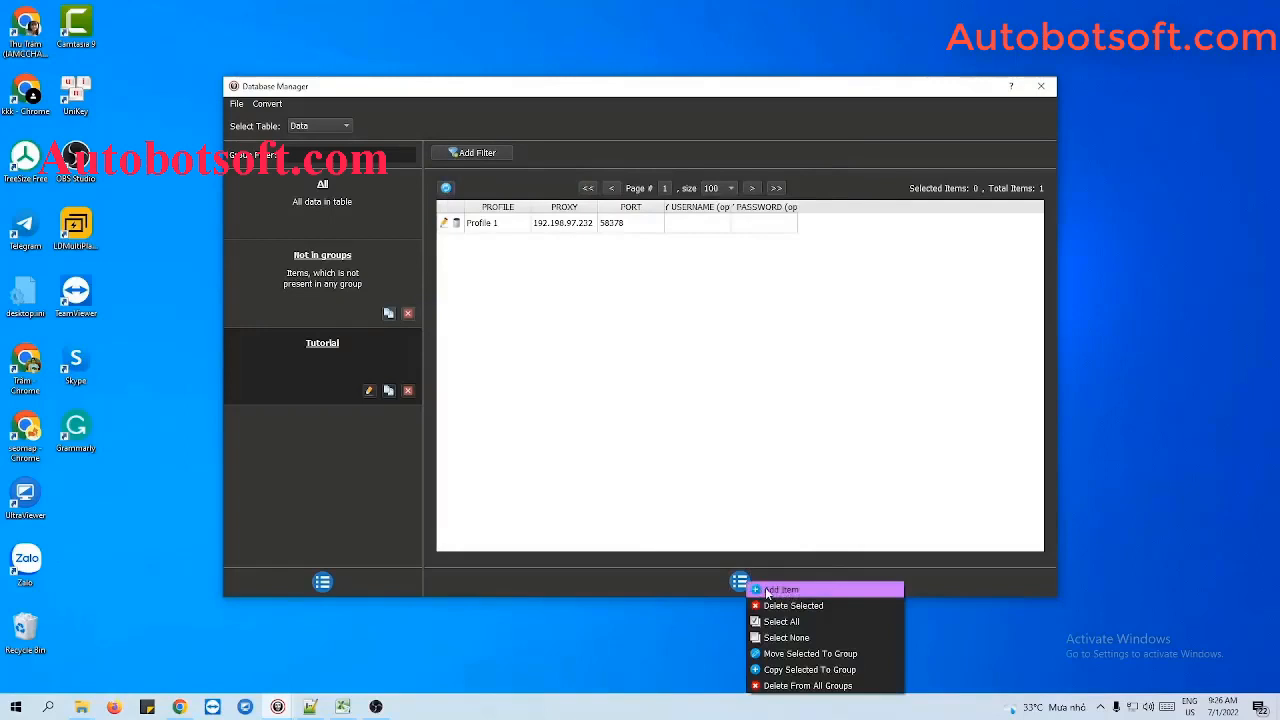
pyautogui.click(781, 590)
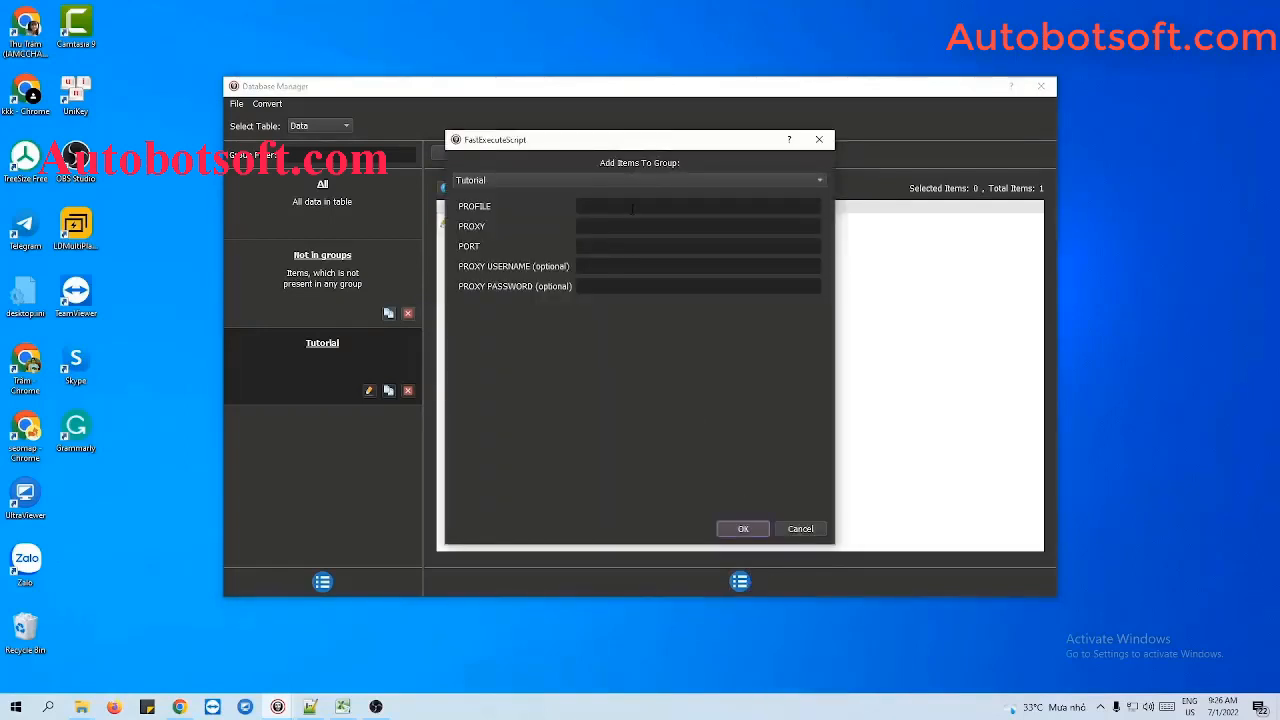
pyautogui.click(820, 141)
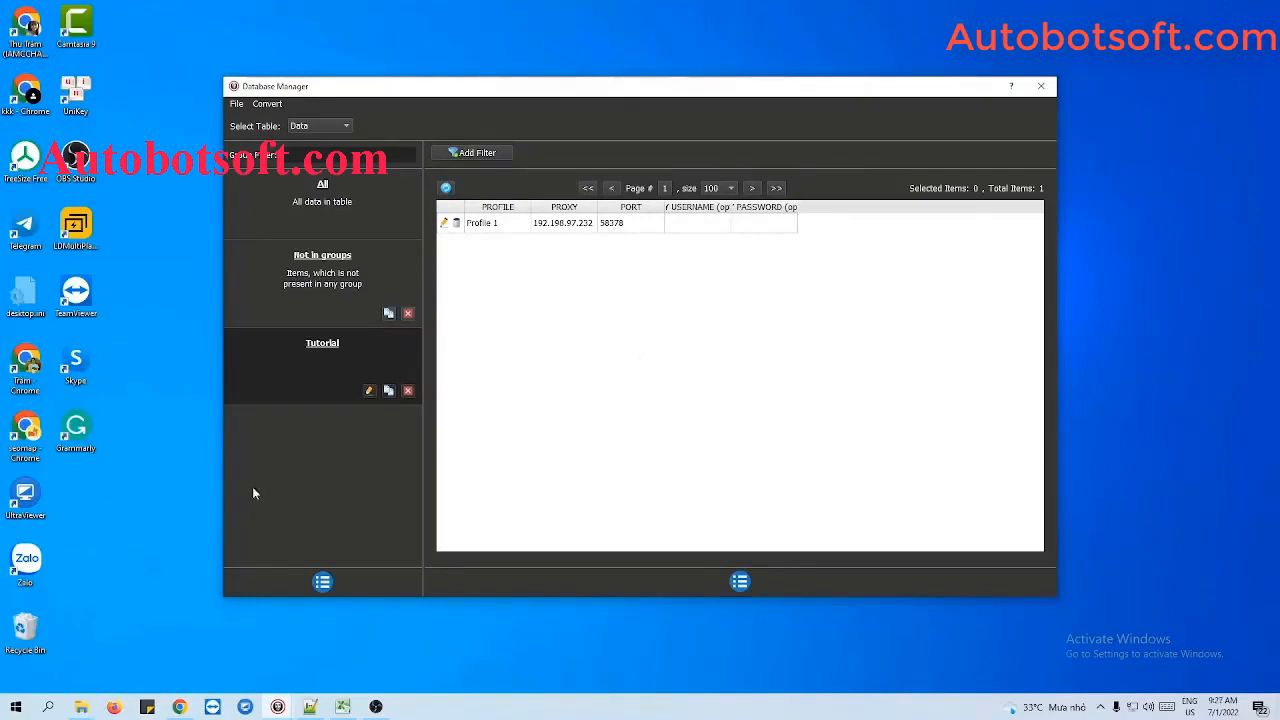
# - Switch to File Explorer and create a text document named profile.txt in the Multibrowsers folder
pyautogui.click(81, 706)
pyautogui.rightClick(384, 291)
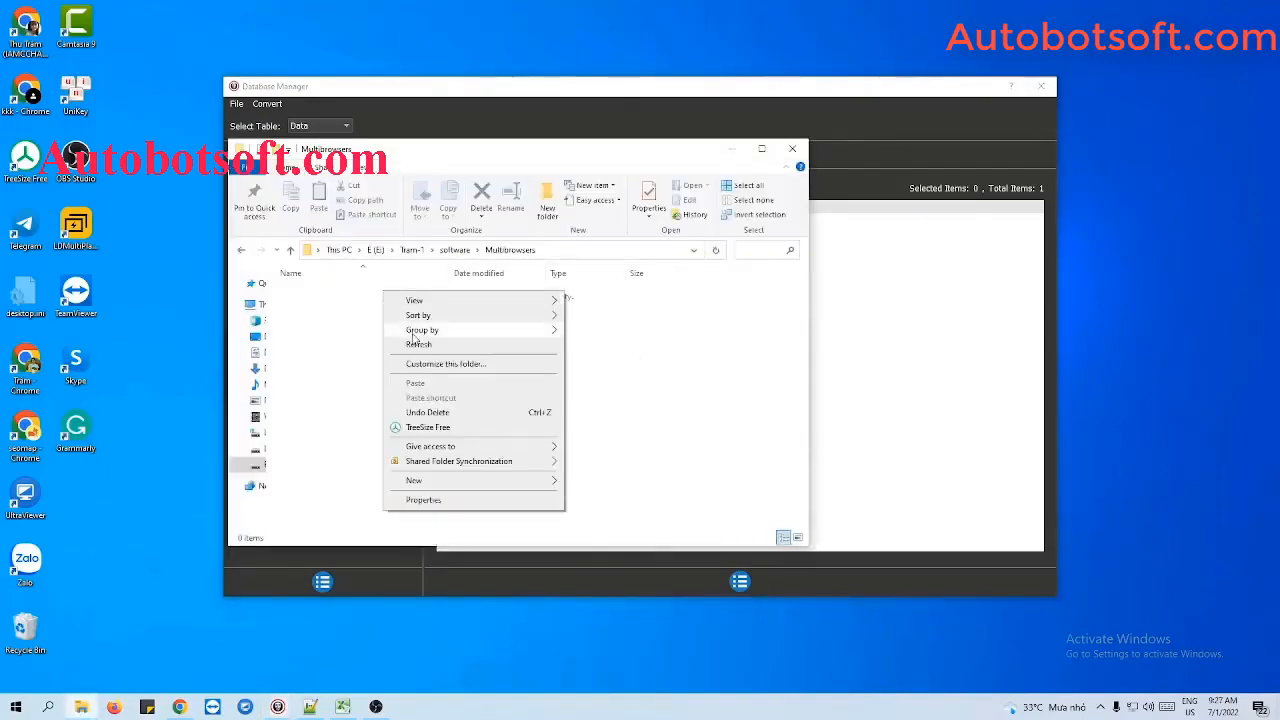
pyautogui.moveTo(416, 478)
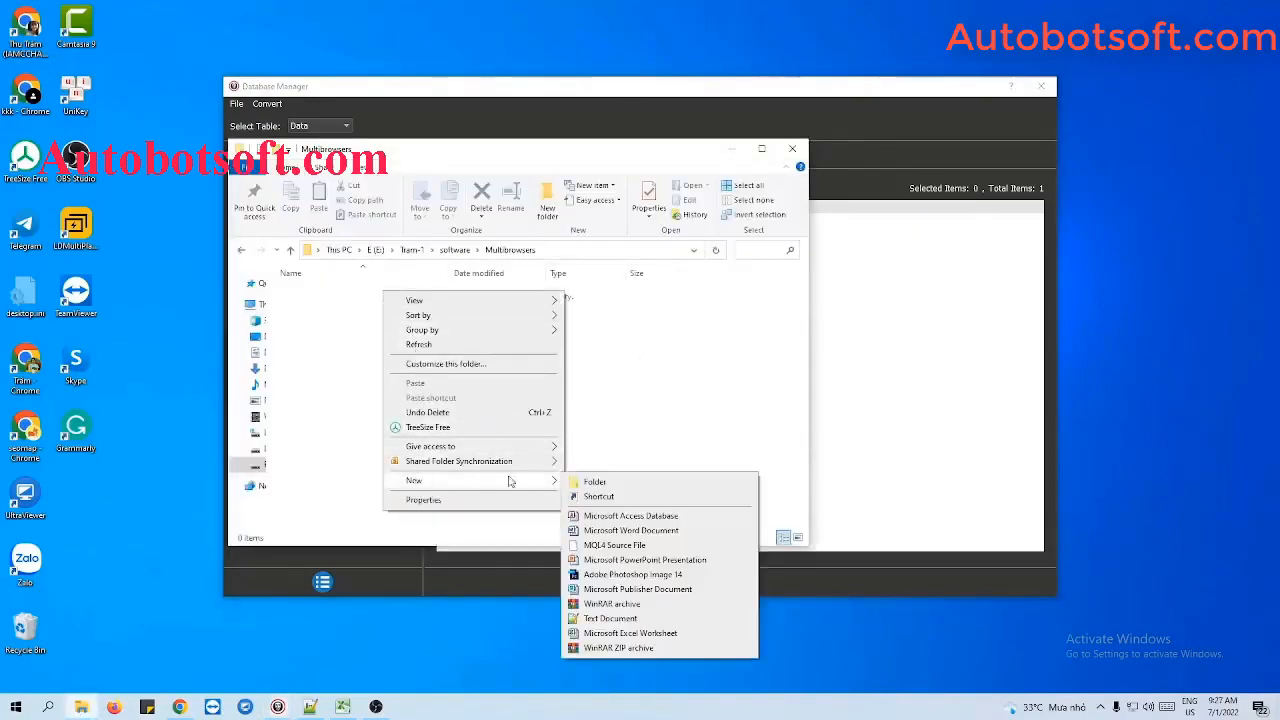
pyautogui.click(590, 623)
pyautogui.write('pro')
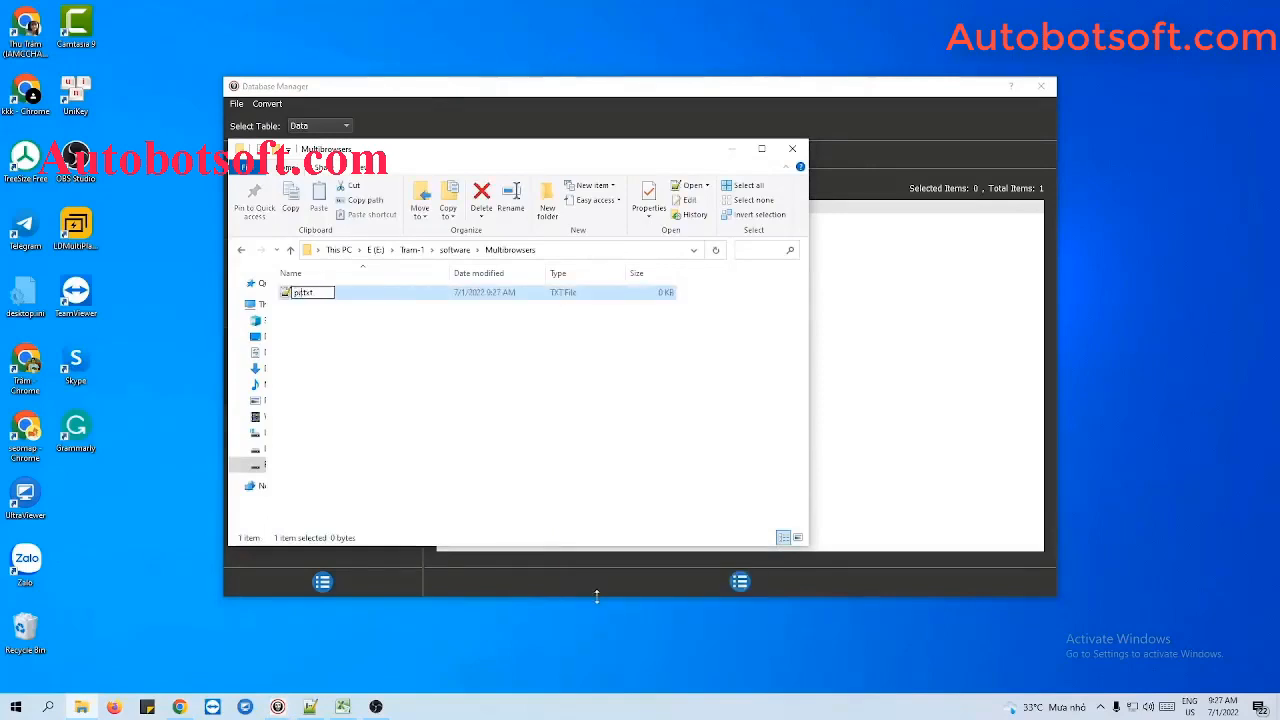
pyautogui.write('file')
pyautogui.press('Return')
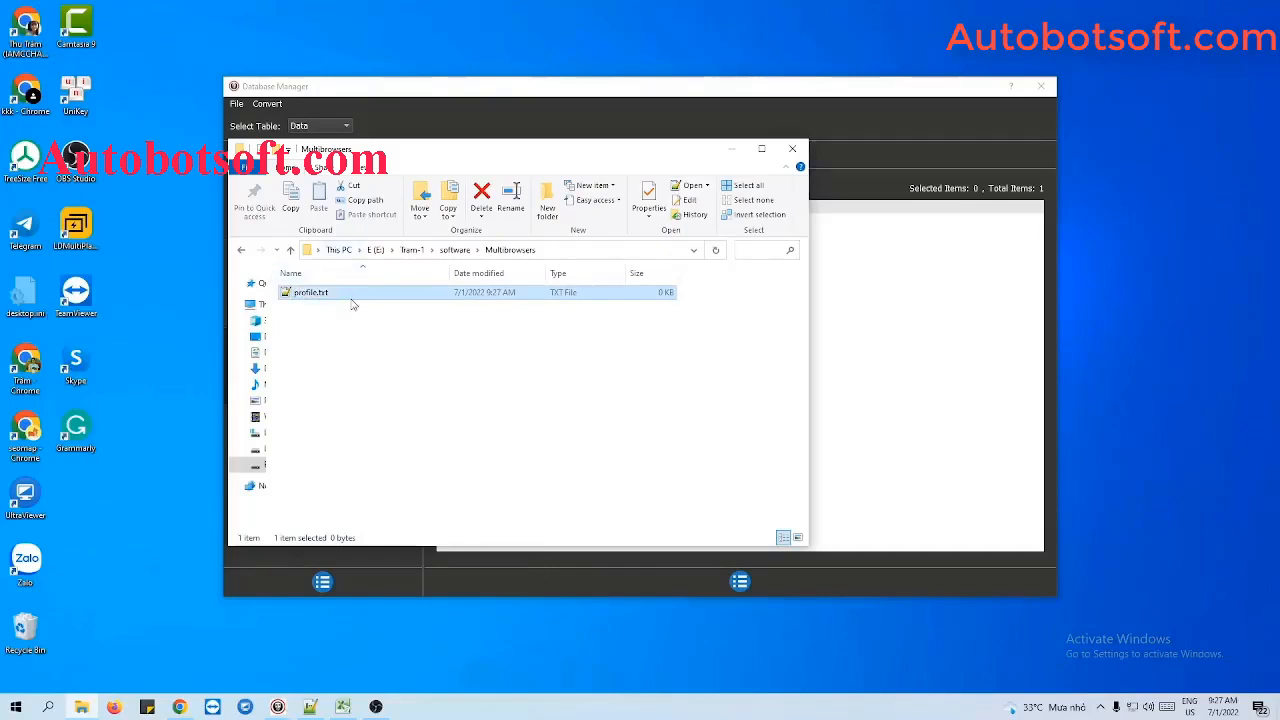
# - Open profile.txt in Notepad++ and enter the first line as Profile 1,192.198.97.232:58378
pyautogui.doubleClick(348, 294)
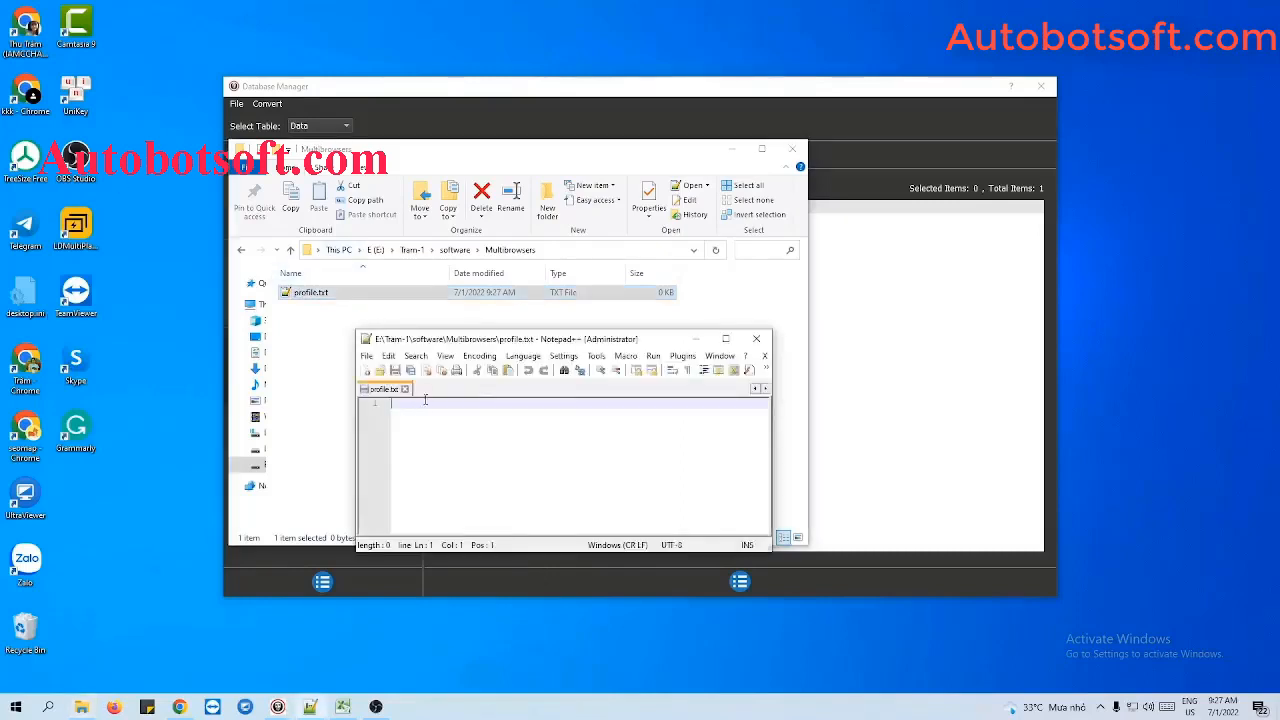
pyautogui.click(732, 149)
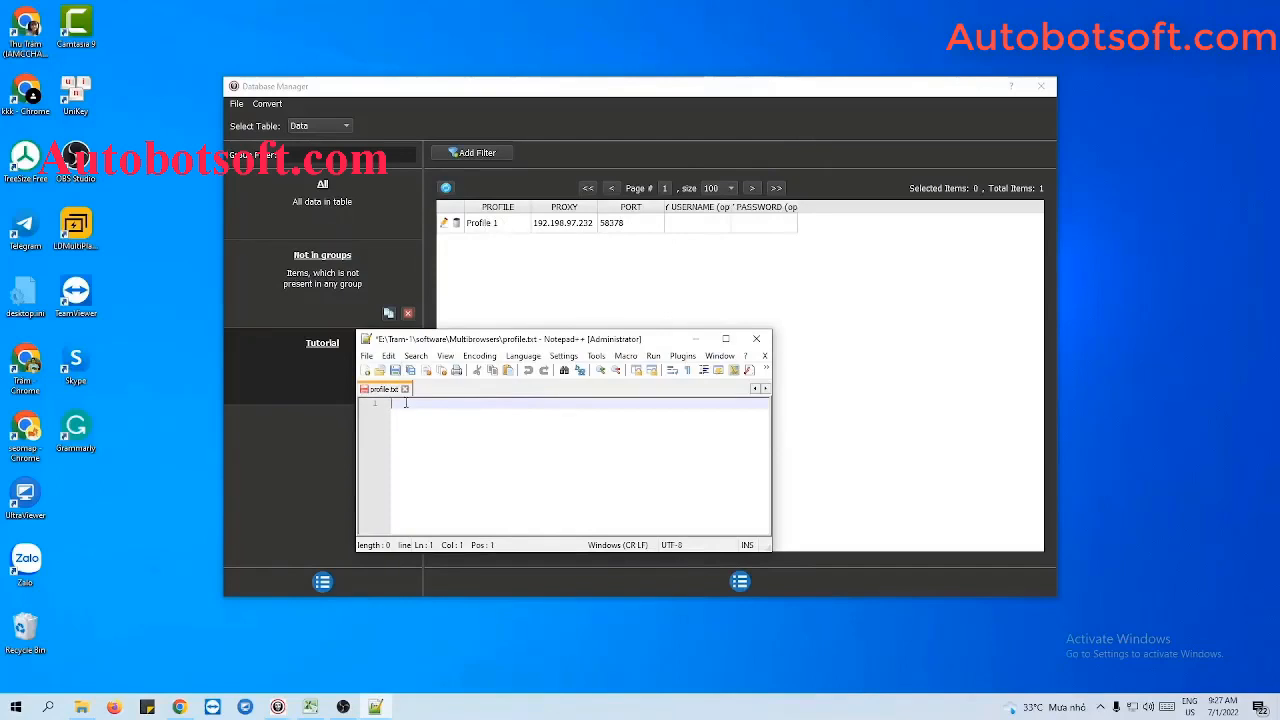
pyautogui.write('Profile 1,')
pyautogui.write('192.198.97.232')
pyautogui.write(':')
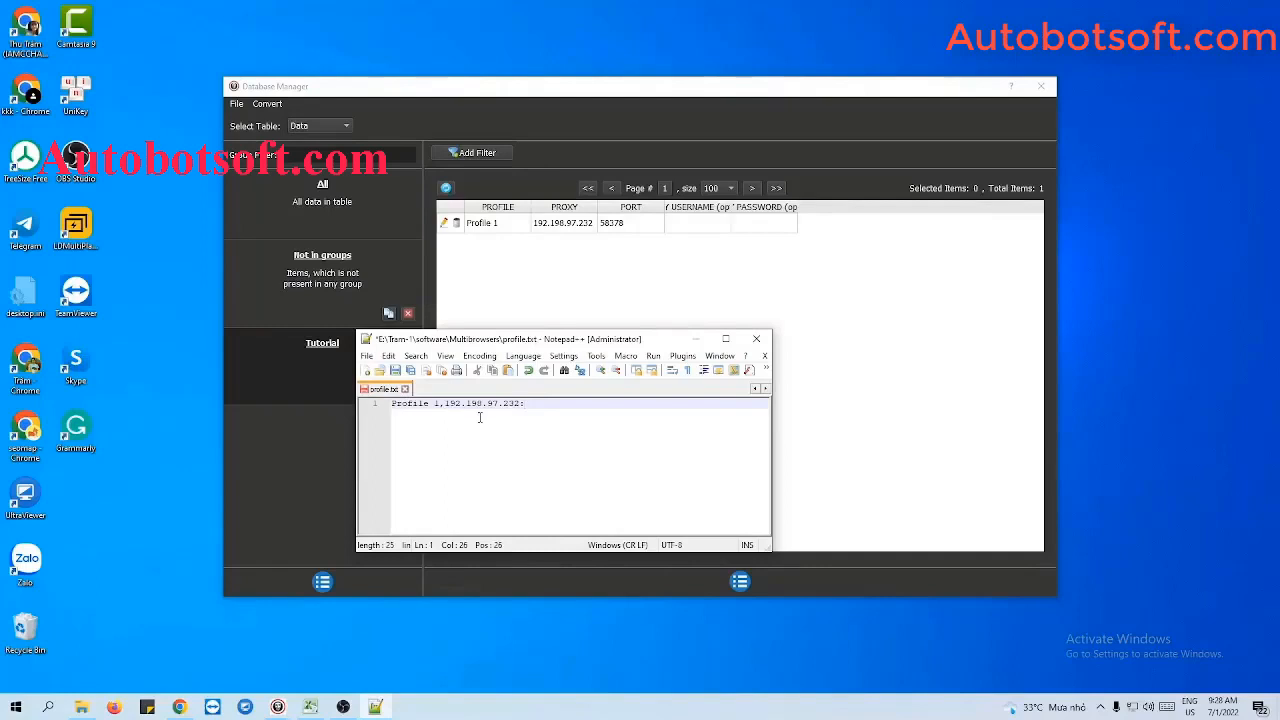
pyautogui.write('58378')
pyautogui.press('Return')
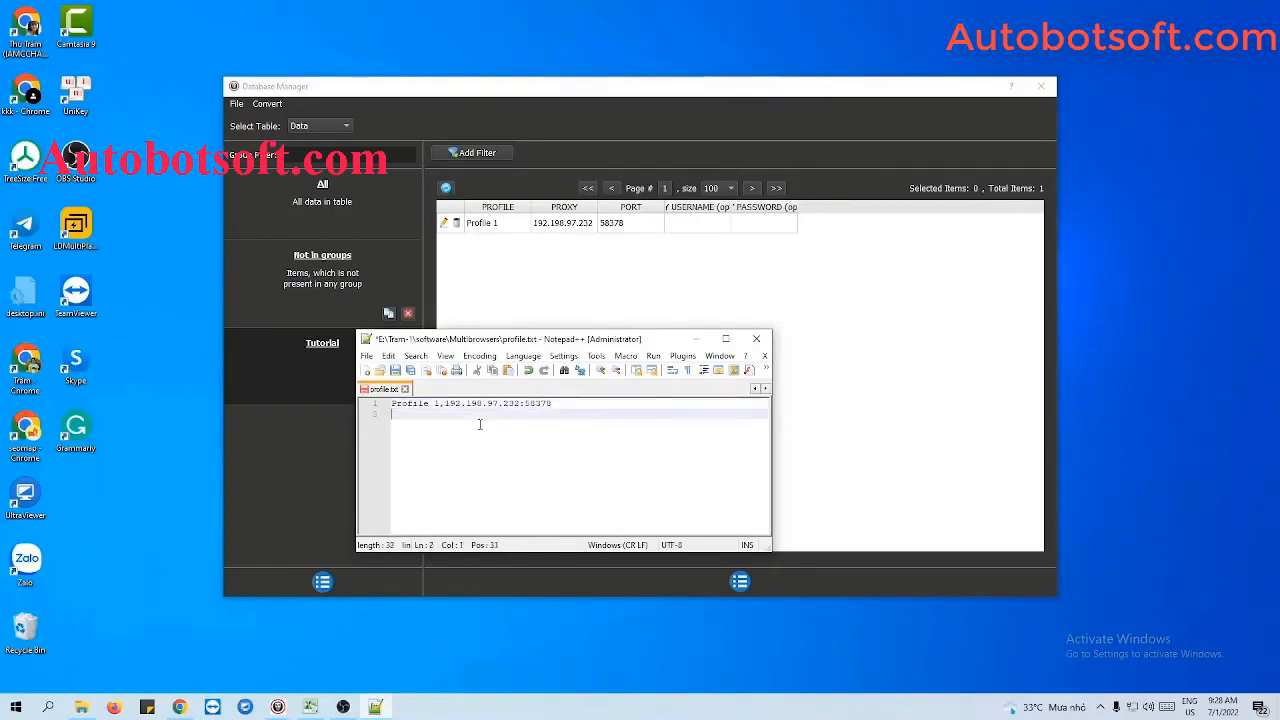
# - Enter the second line as Profile 2,23.254.68.235:58378, reusing the port from the first line
pyautogui.write('Profile 2,')
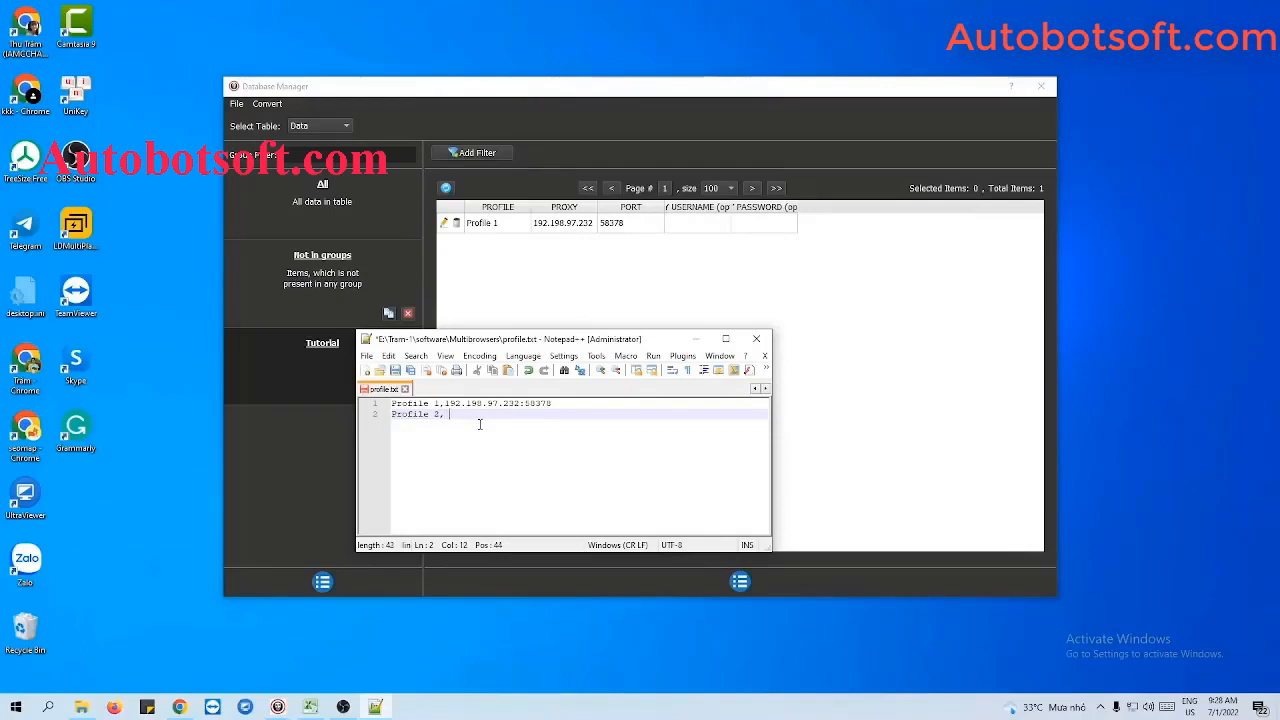
pyautogui.press('BackSpace')
pyautogui.write('23.254.68.235')
pyautogui.write(':')
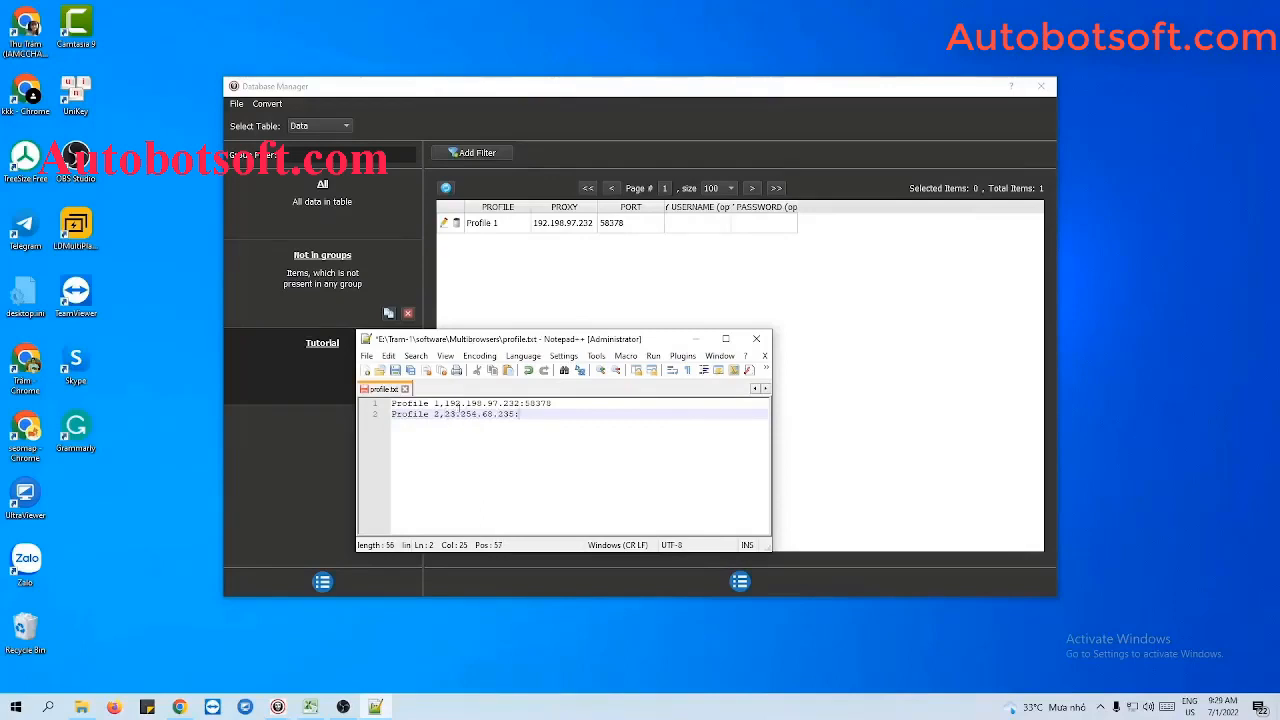
pyautogui.doubleClick(531, 403)
pyautogui.hotkey('ctrl', 'c')
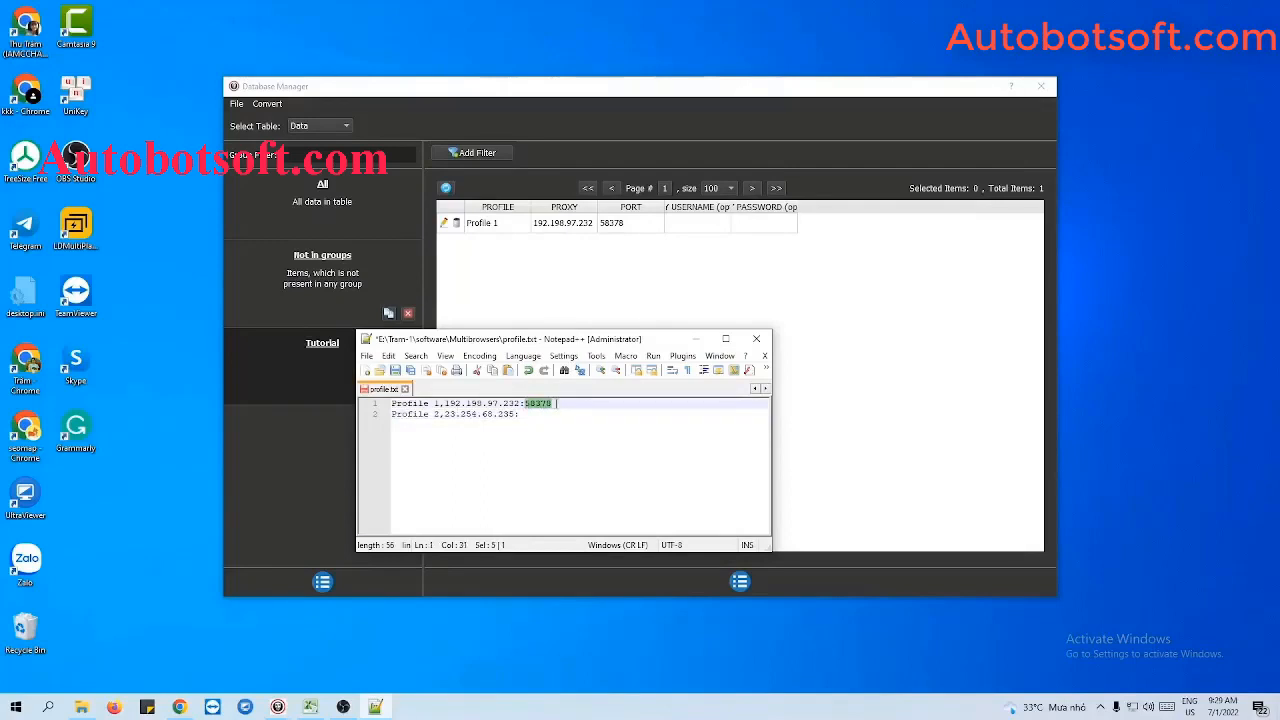
pyautogui.click(541, 416)
pyautogui.hotkey('ctrl', 'v')
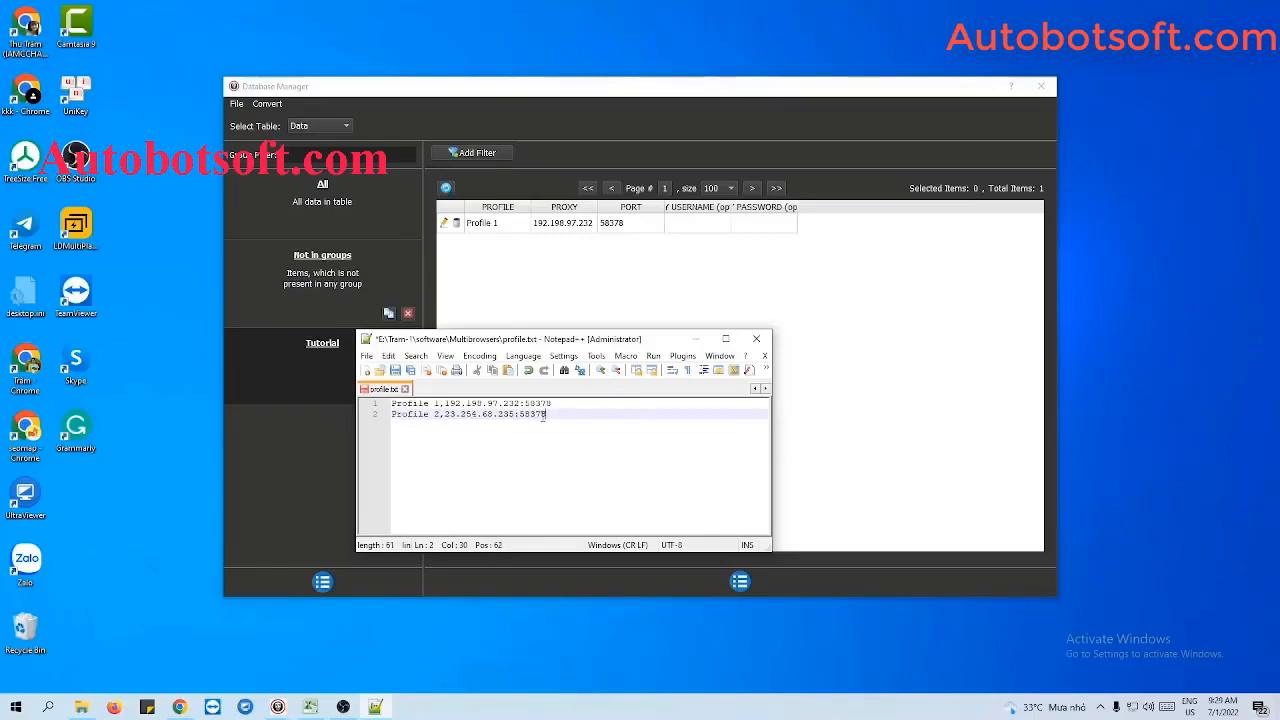
# - Save profile.txt with no blank lines after the Profile 2 entry
pyautogui.press('Return')
pyautogui.press('Return')
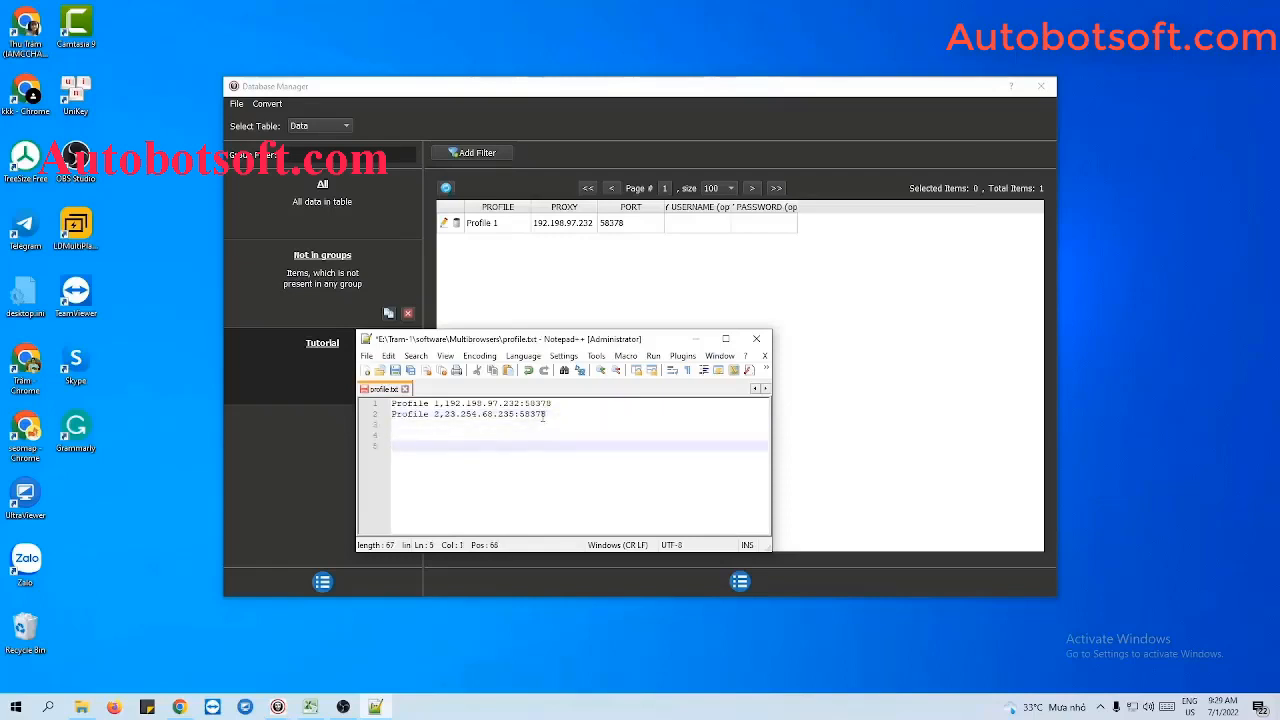
pyautogui.press('BackSpace')
pyautogui.press('BackSpace')
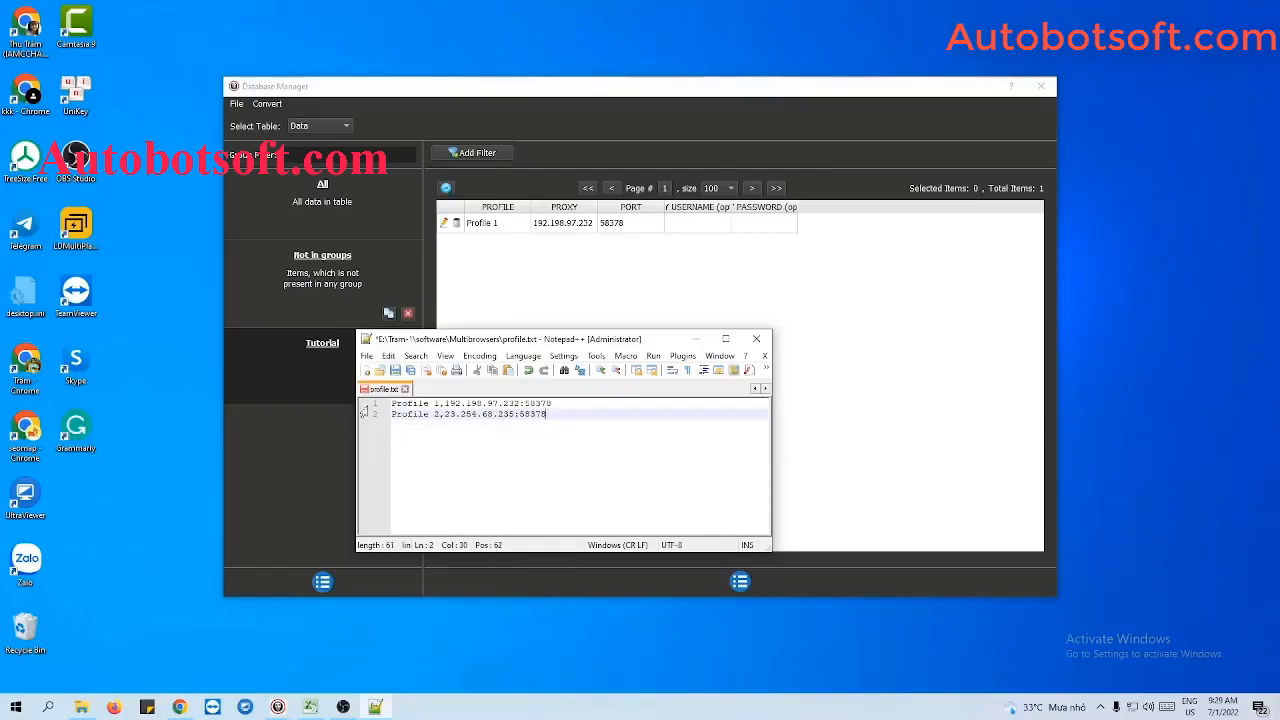
pyautogui.click(394, 371)
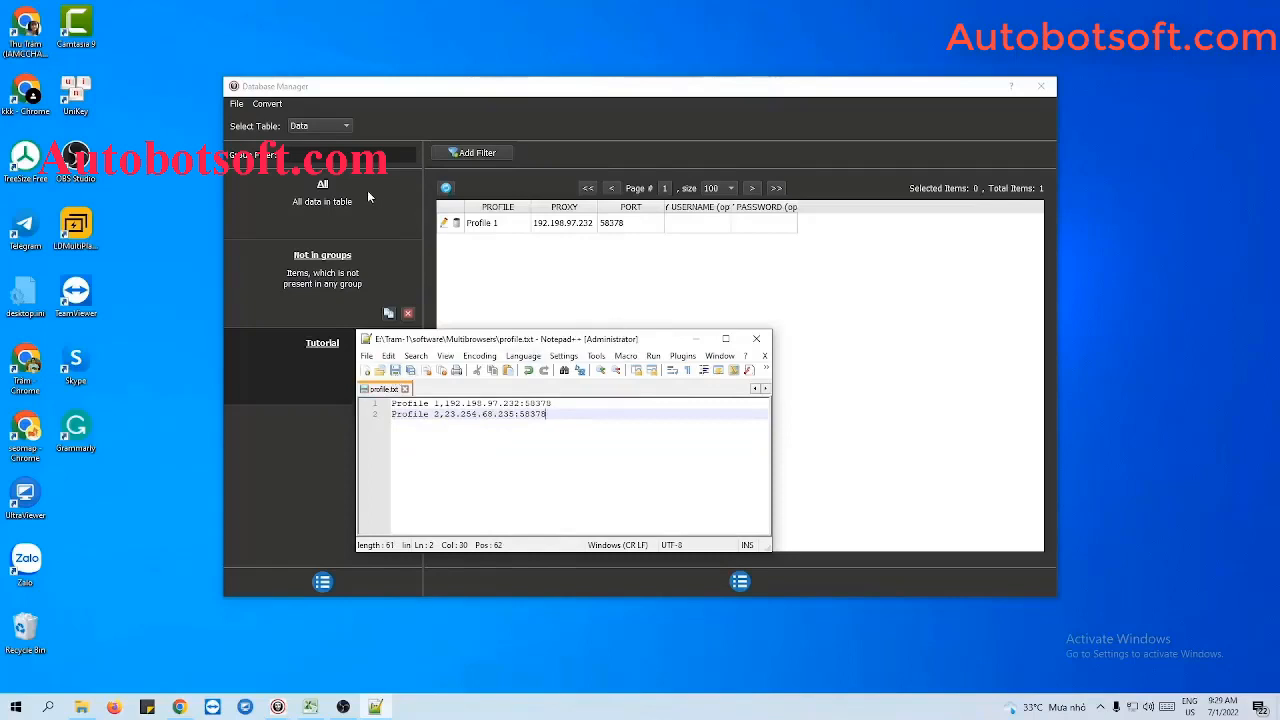
# - Import profile.txt from the Multibrowsers folder into the database as CSV data
pyautogui.click(263, 105)
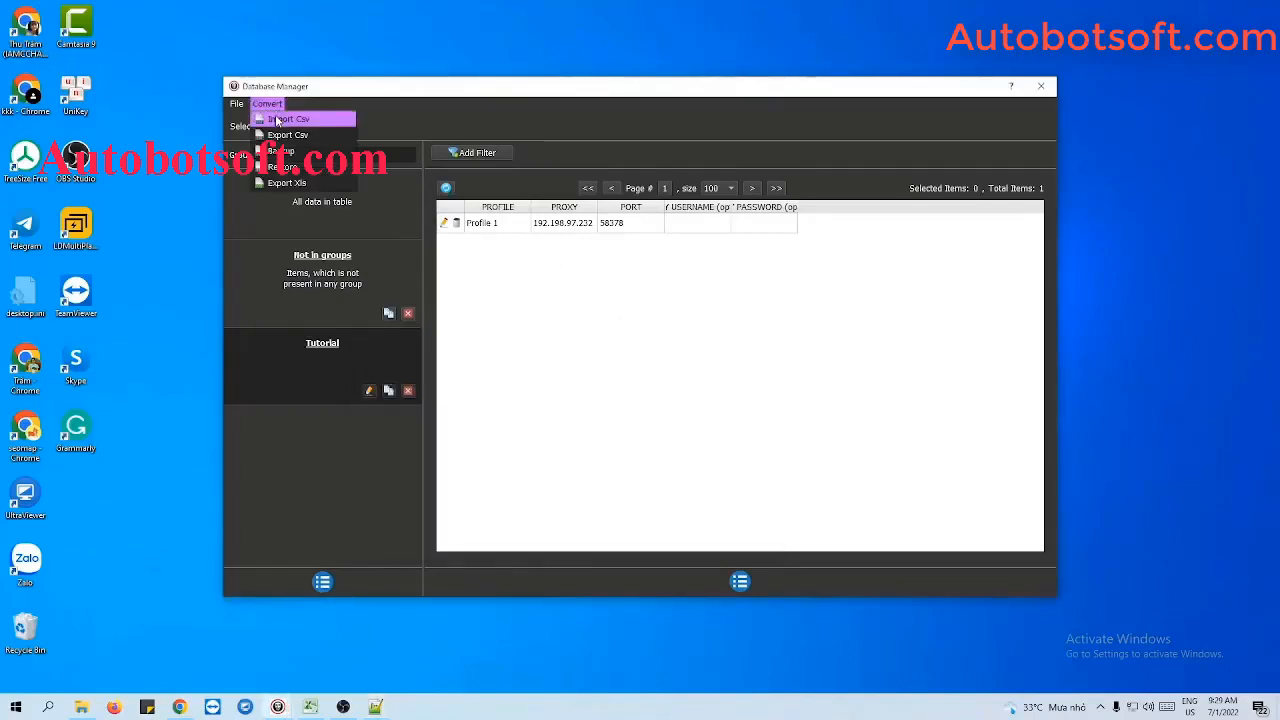
pyautogui.click(278, 118)
pyautogui.click(799, 477)
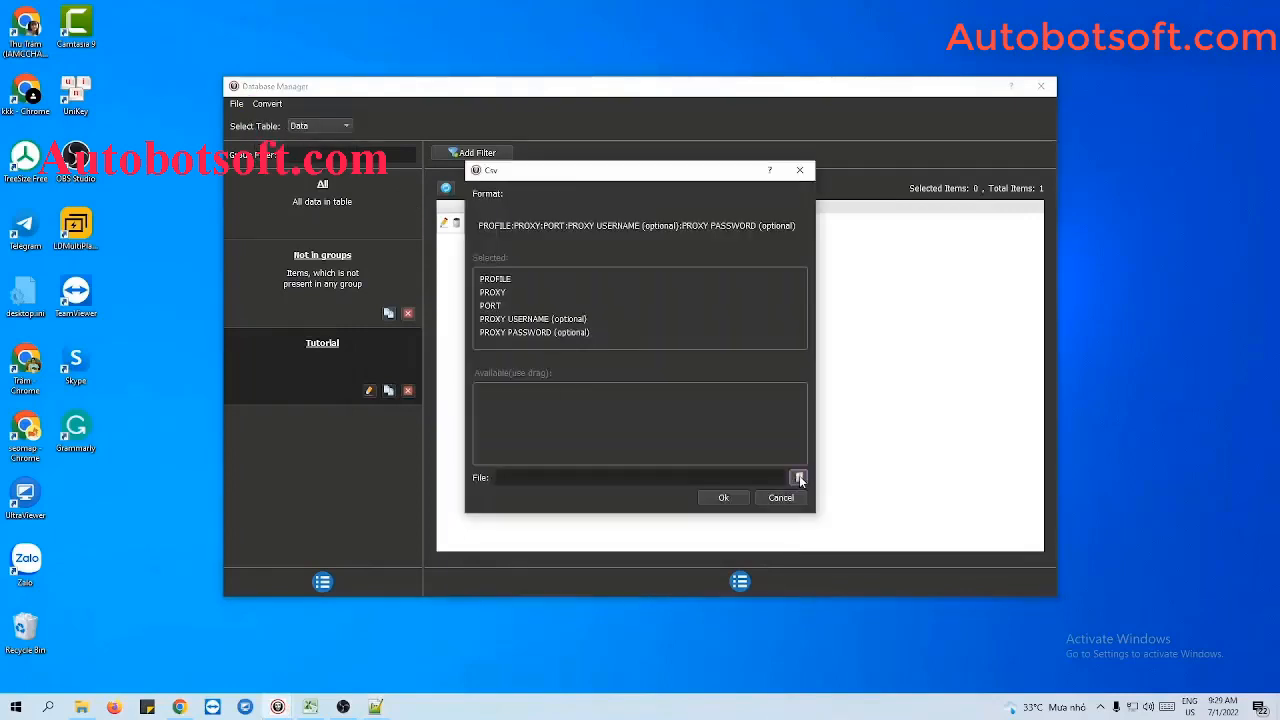
pyautogui.click(557, 449)
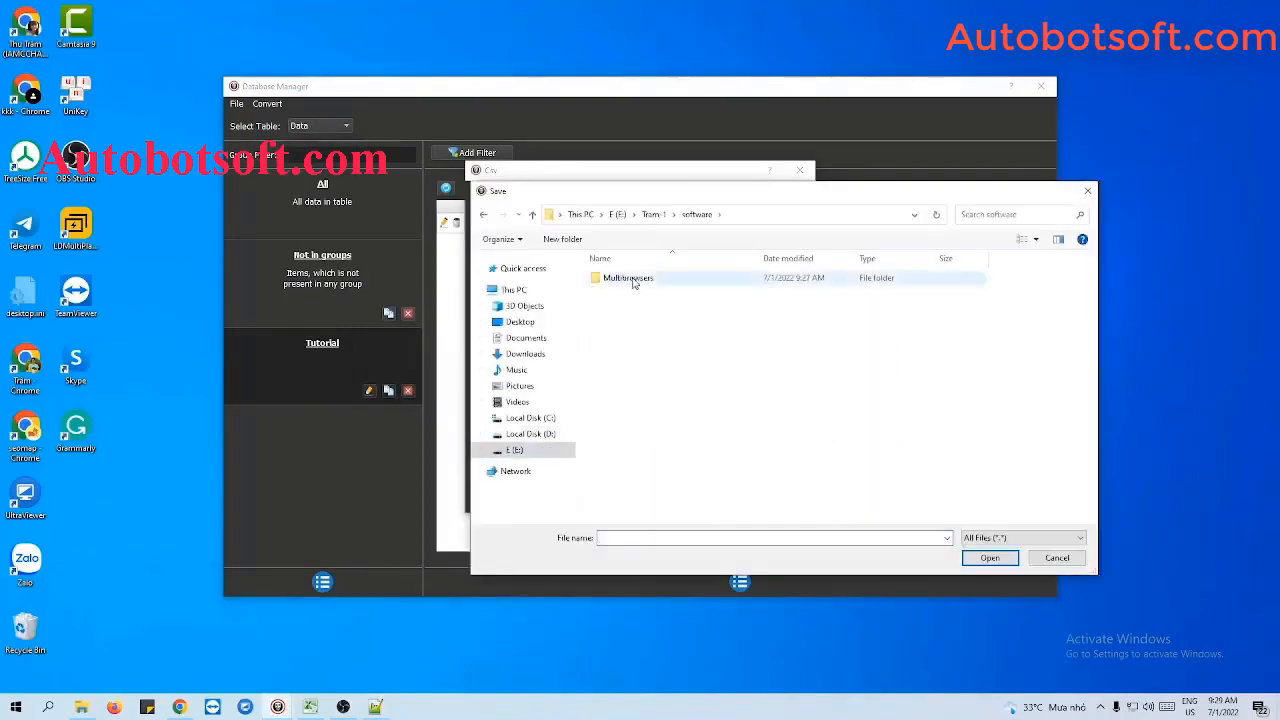
pyautogui.doubleClick(630, 280)
pyautogui.click(632, 287)
pyautogui.click(969, 557)
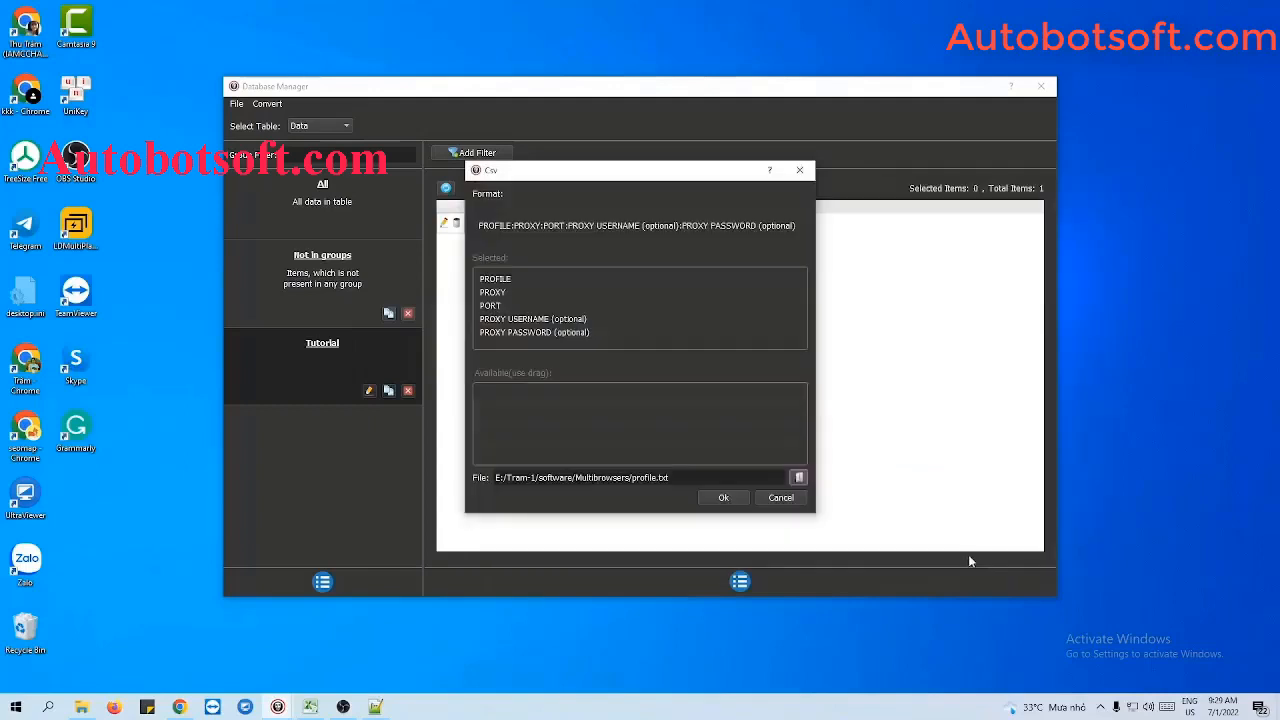
pyautogui.click(724, 498)
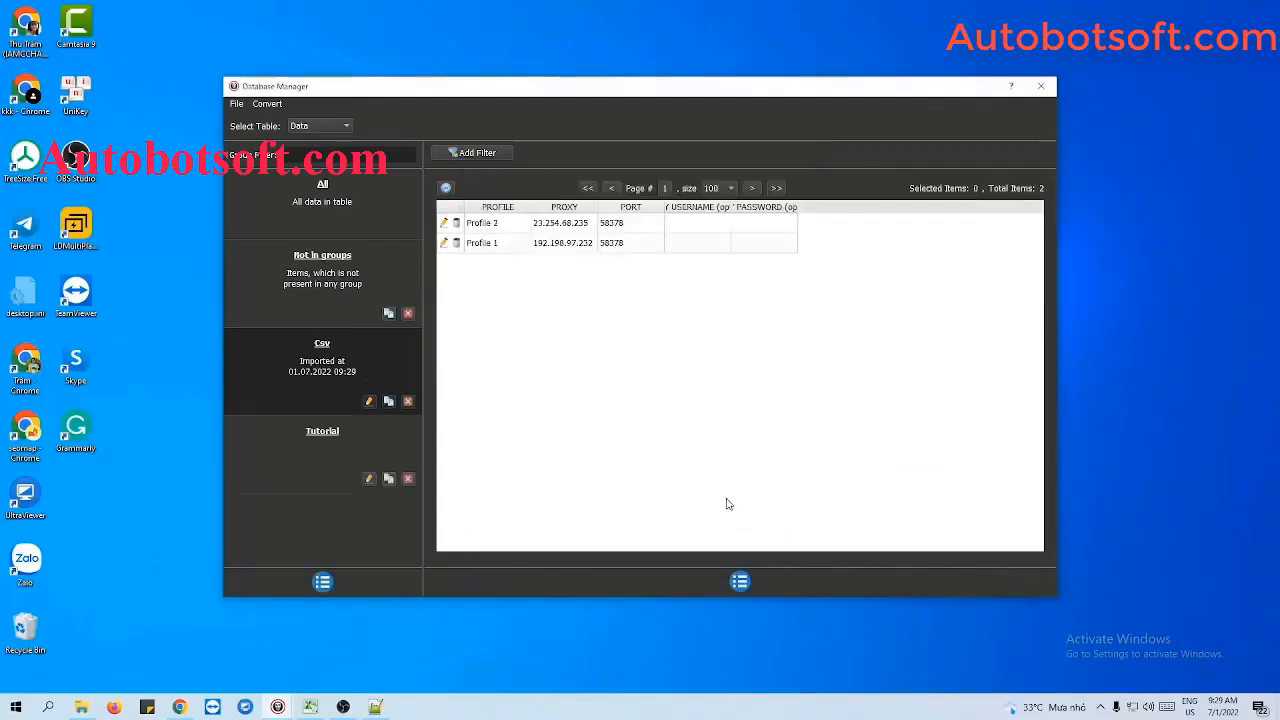
# - Rename the imported Csv group as Tutorial 2
pyautogui.click(368, 401)
pyautogui.moveTo(608, 285); pyautogui.dragTo(559, 286)
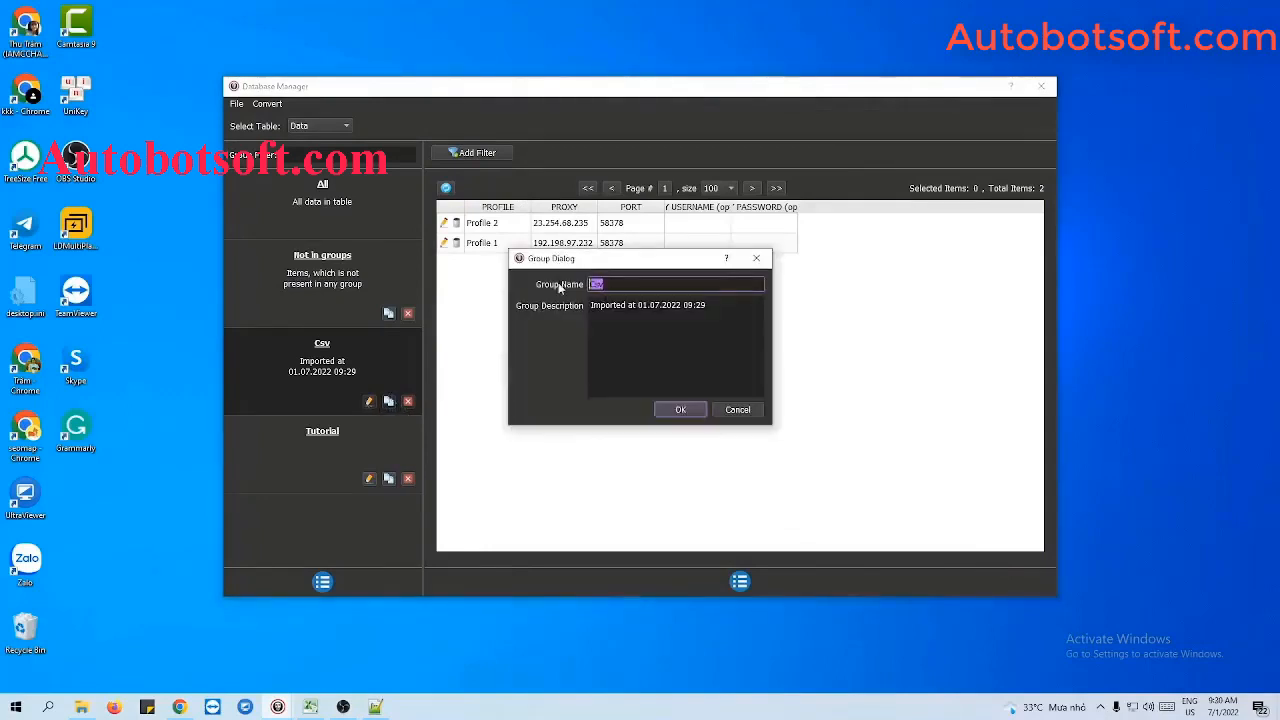
pyautogui.write('Tutorial 2')
pyautogui.click(680, 410)
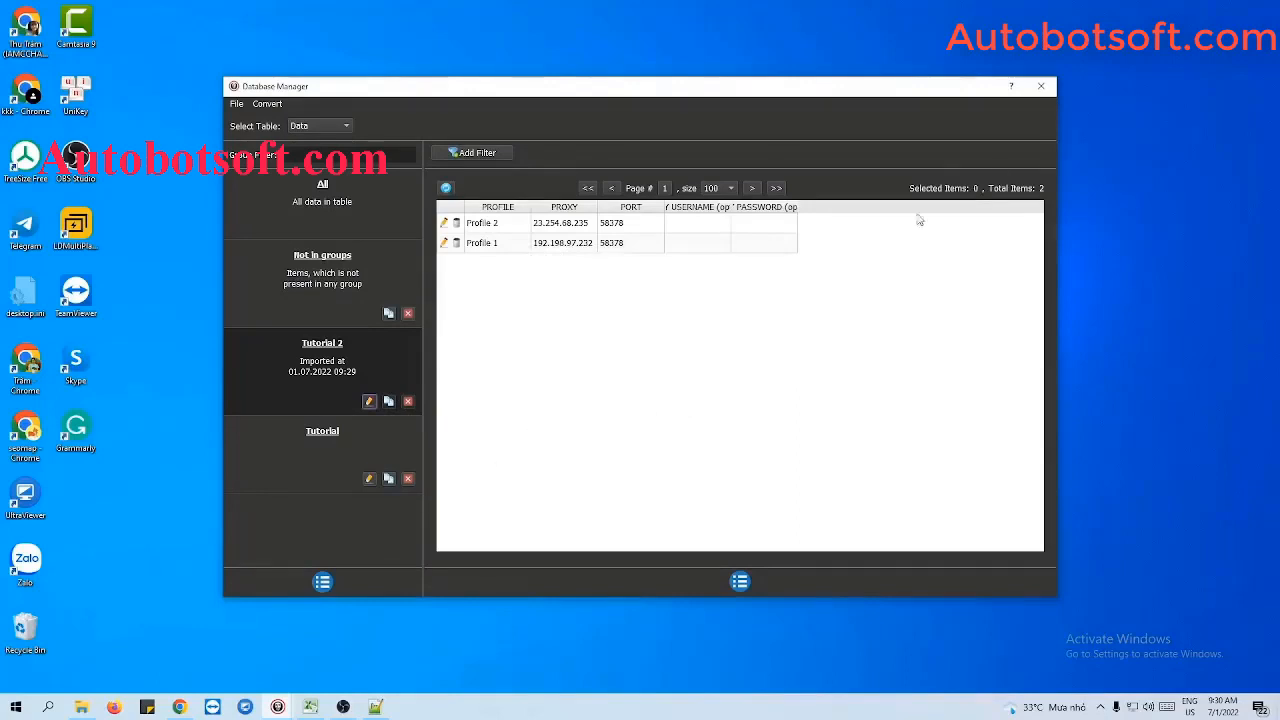
# - Close the database manager, clear the Notepad++ window away and choose only the Tutorial 2 group as the Data source
pyautogui.click(1041, 87)
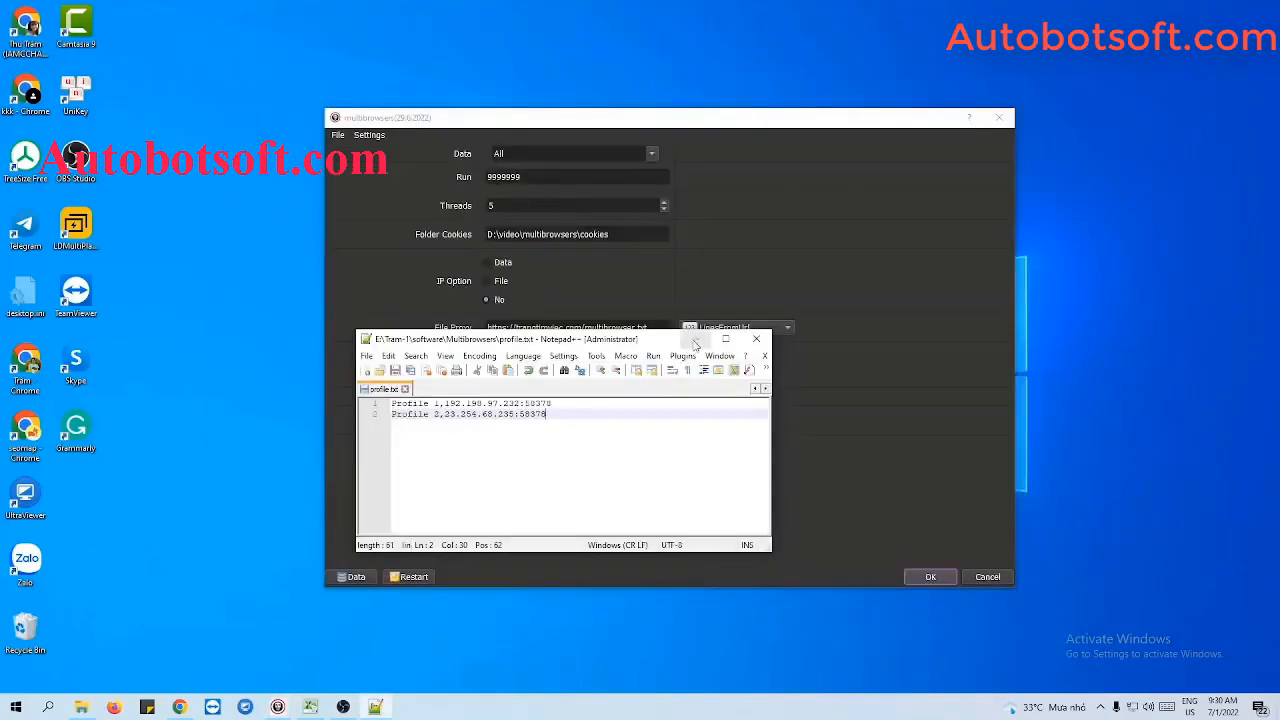
pyautogui.click(446, 188)
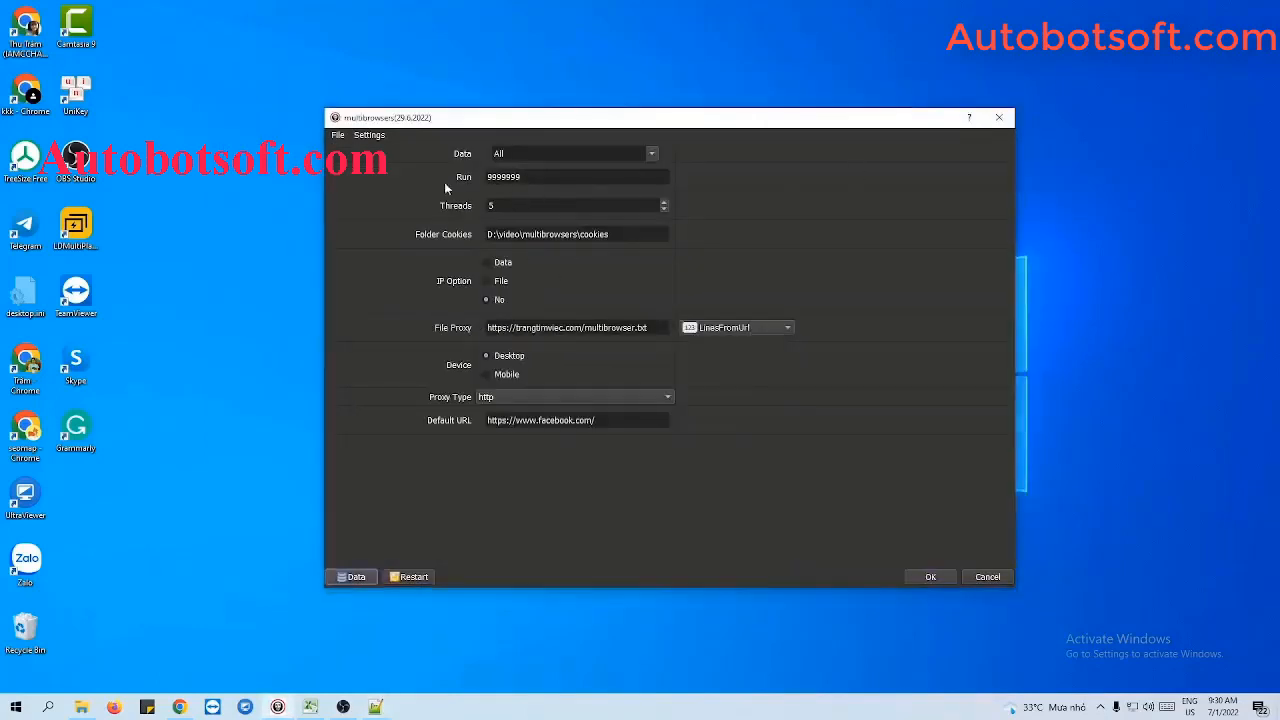
pyautogui.click(630, 154)
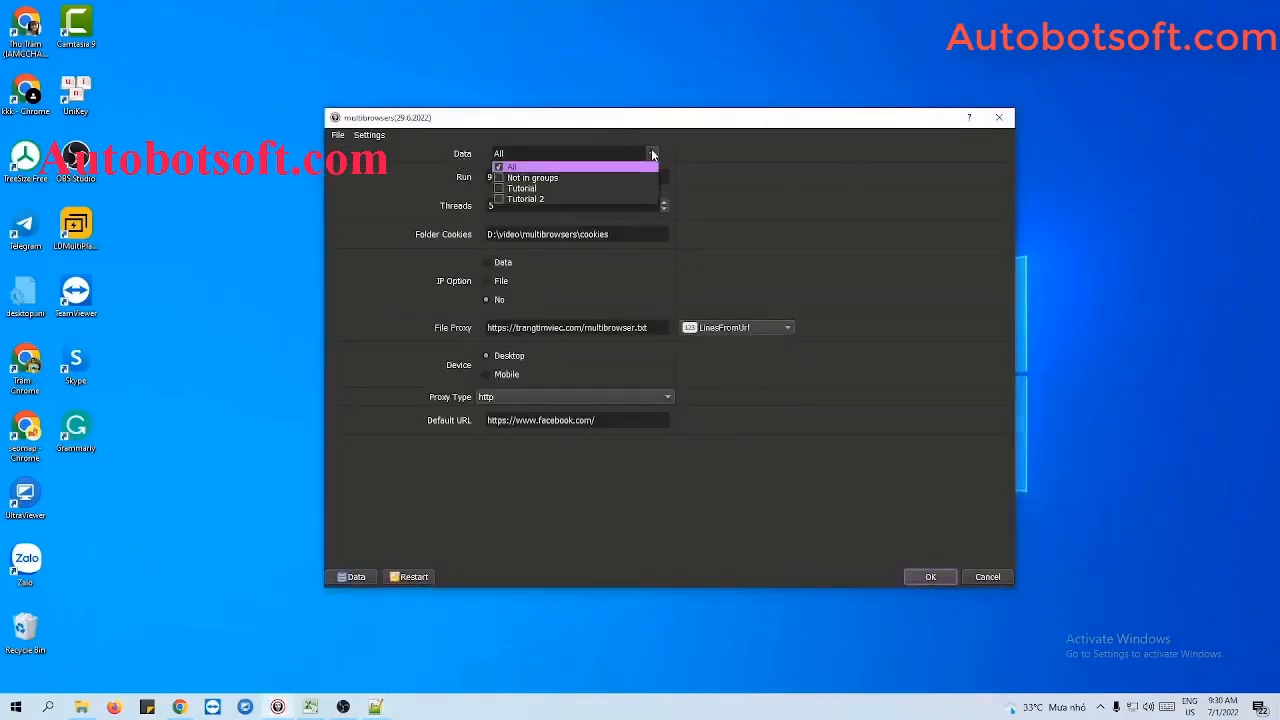
pyautogui.click(498, 200)
pyautogui.click(758, 188)
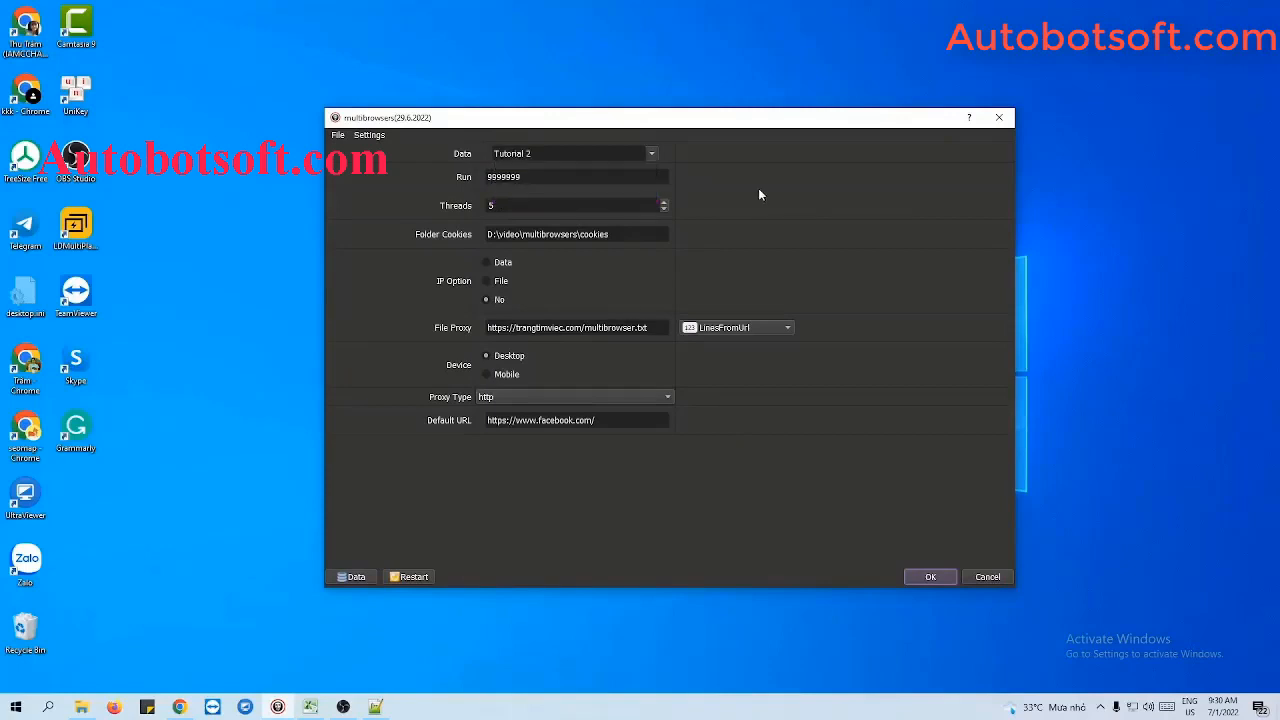
# - Set the Run count to 1000
pyautogui.click(570, 180)
pyautogui.moveTo(565, 177); pyautogui.dragTo(467, 175)
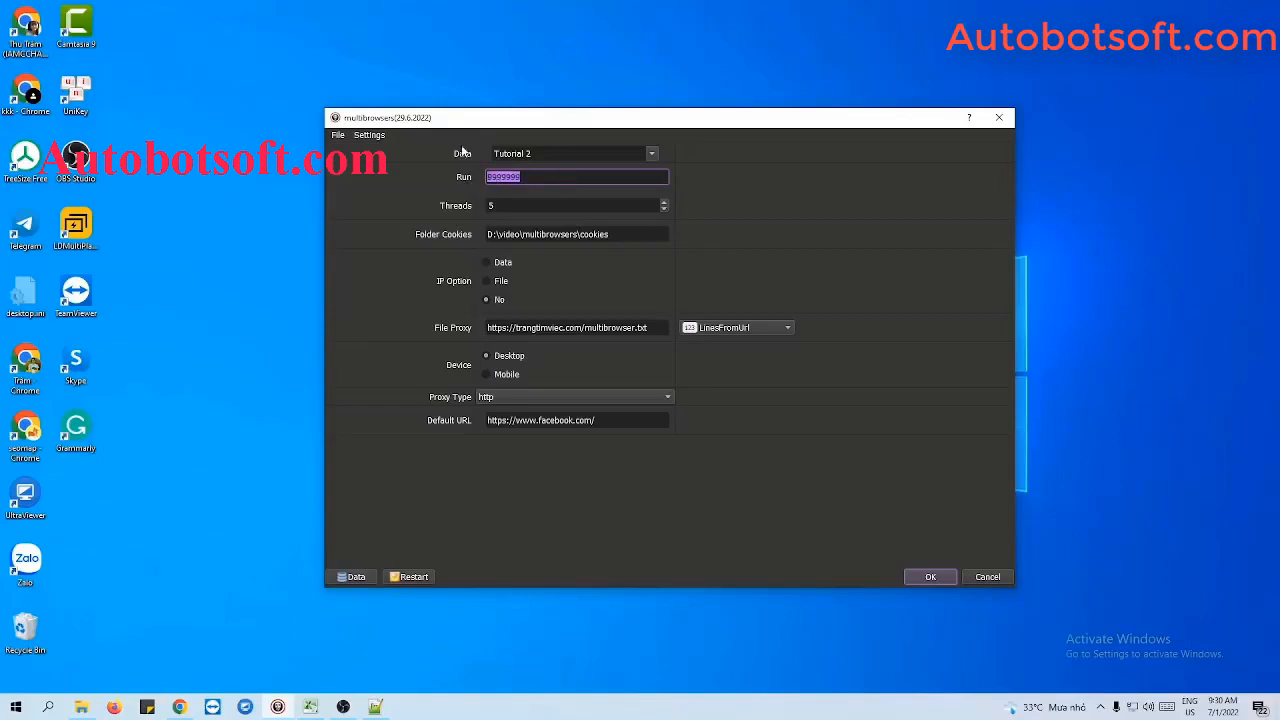
pyautogui.write('1000')
pyautogui.click(526, 204)
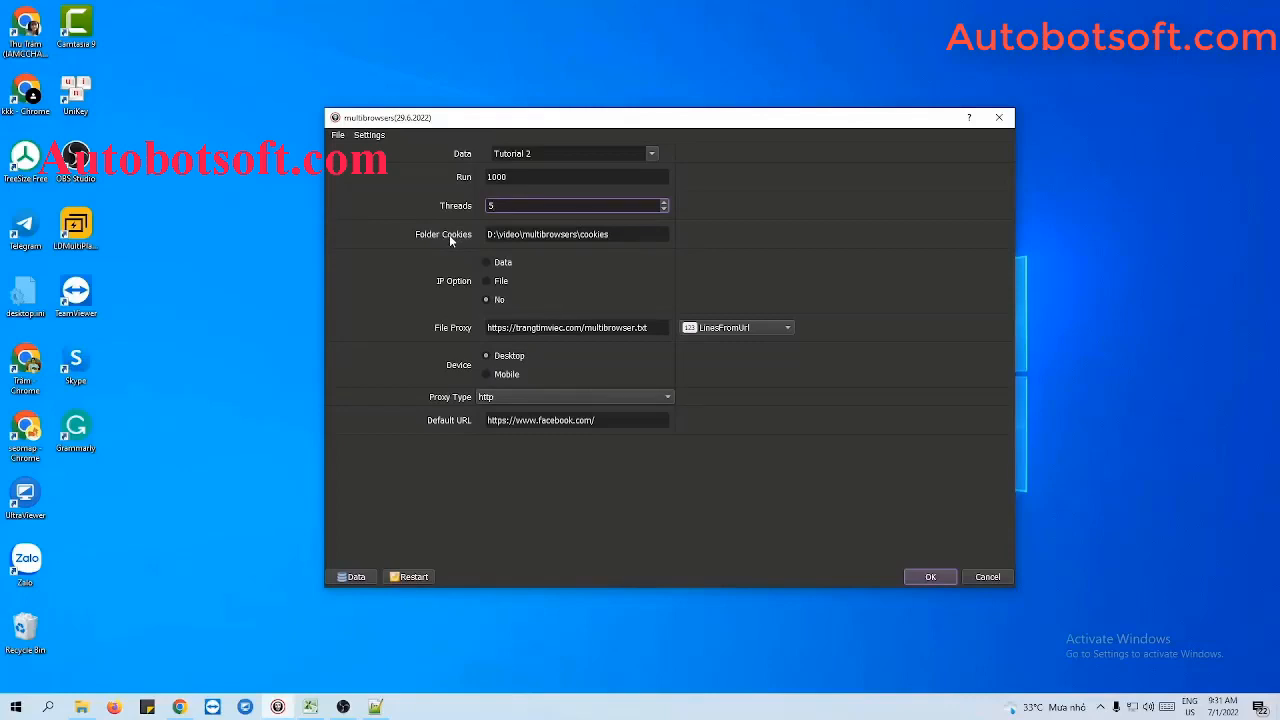
# - Switch to File Explorer and create a folder named cookies in the Multibrowsers folder
pyautogui.click(86, 698)
pyautogui.rightClick(425, 338)
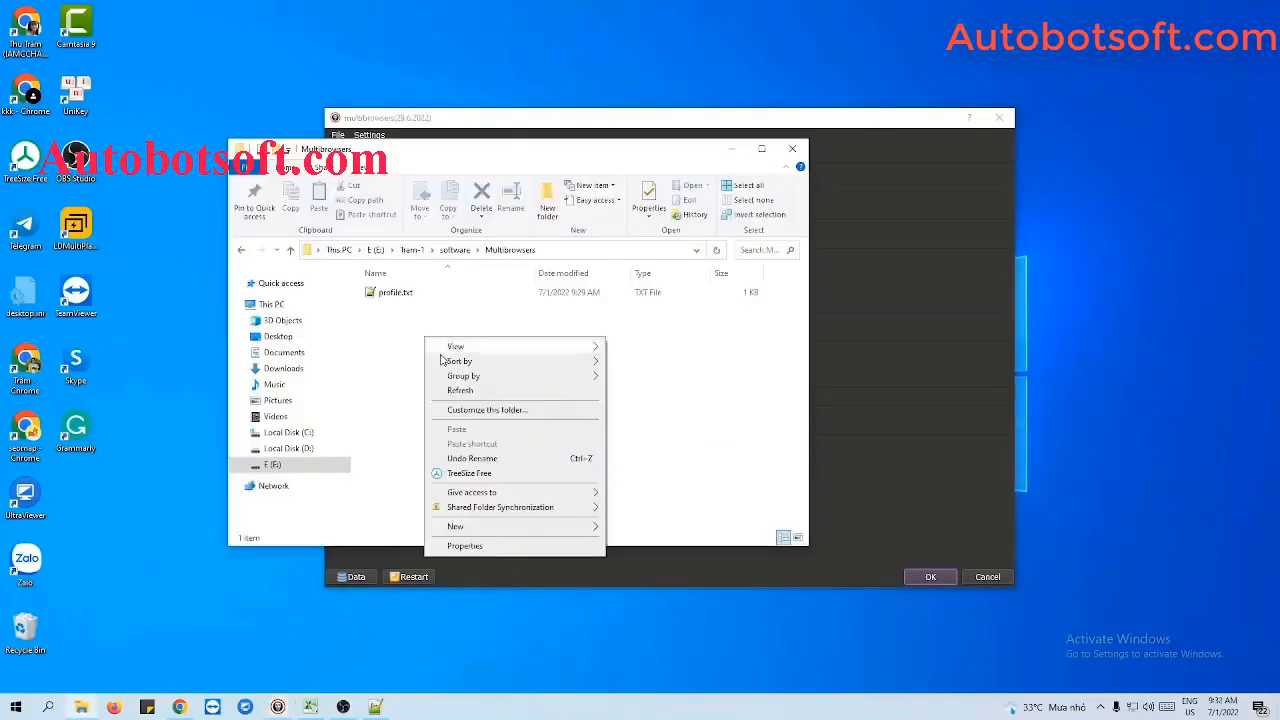
pyautogui.moveTo(455, 527)
pyautogui.click(640, 528)
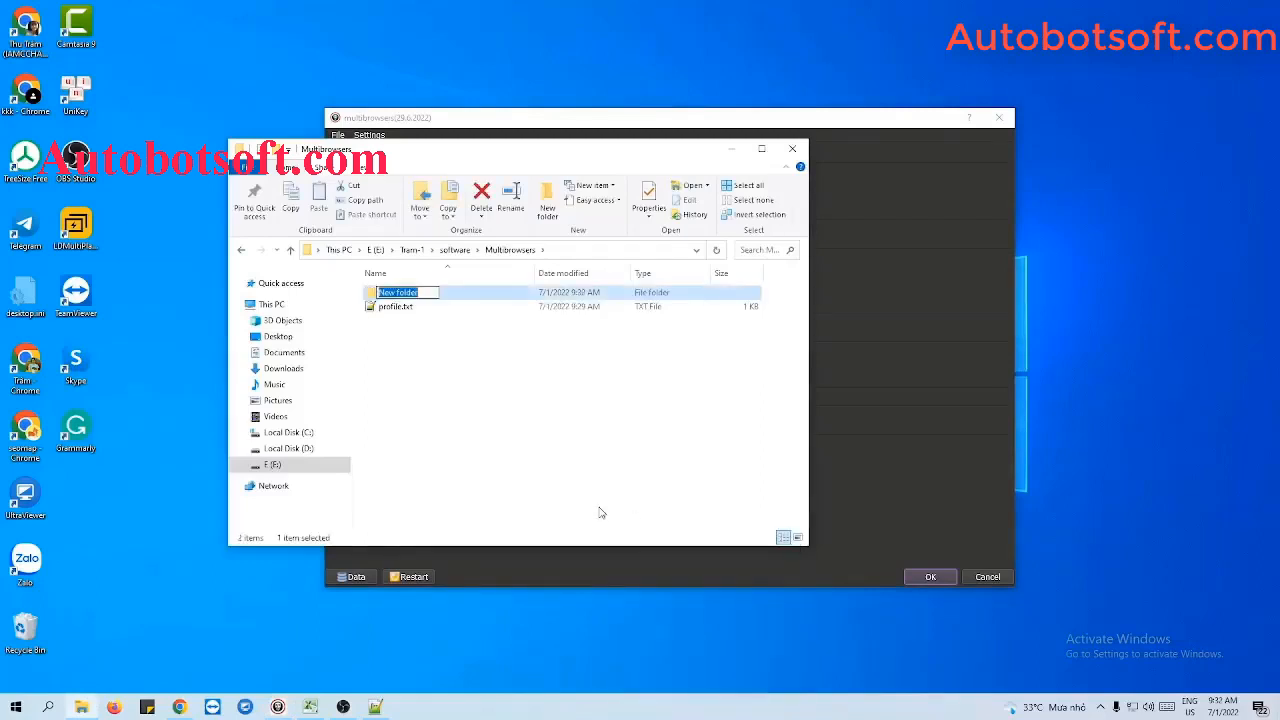
pyautogui.write('cookies')
pyautogui.press('Return')
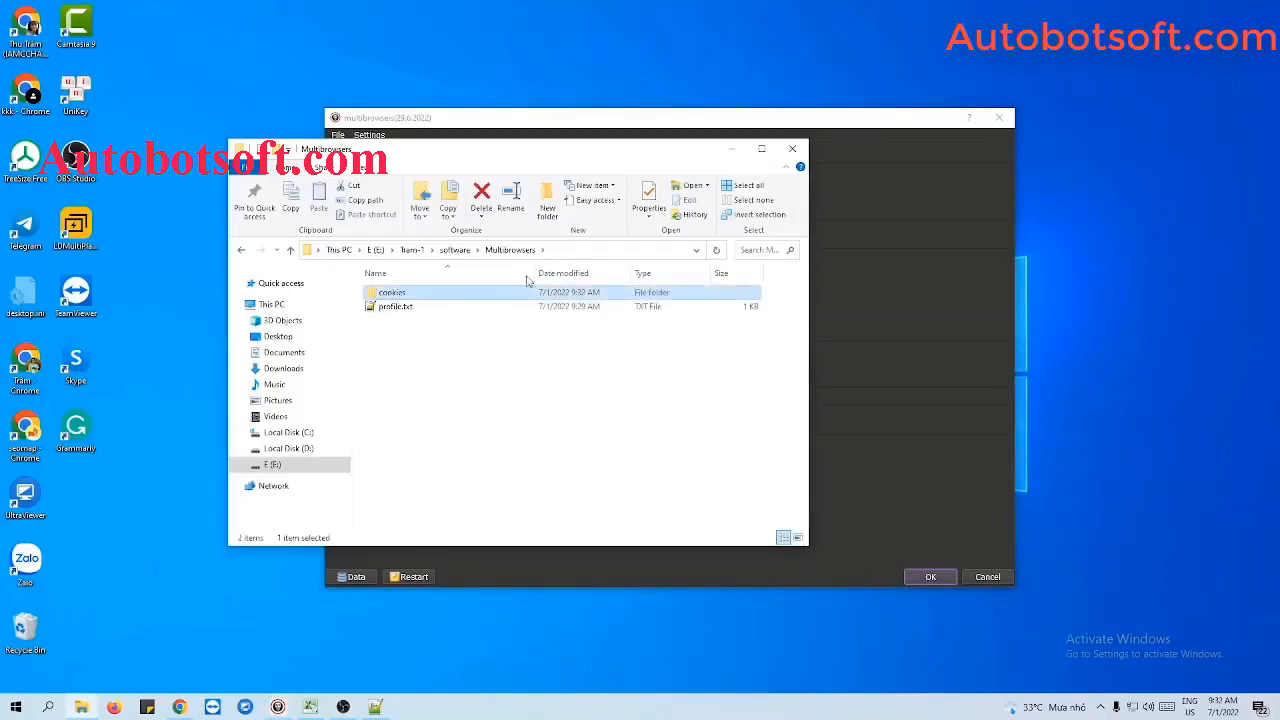
# - Copy the path of the new cookies folder and enter it as Folder Cookies in multibrowsers
pyautogui.doubleClick(461, 293)
pyautogui.click(611, 249)
pyautogui.hotkey('ctrl', 'c')
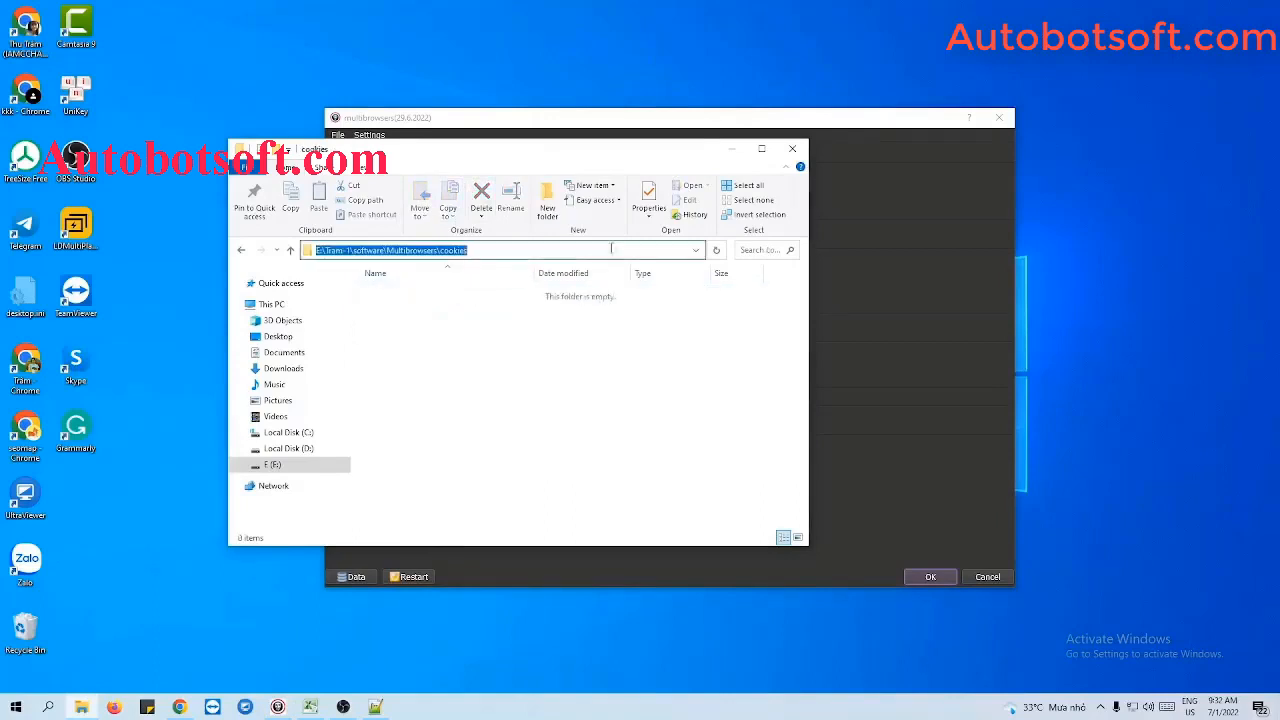
pyautogui.click(734, 148)
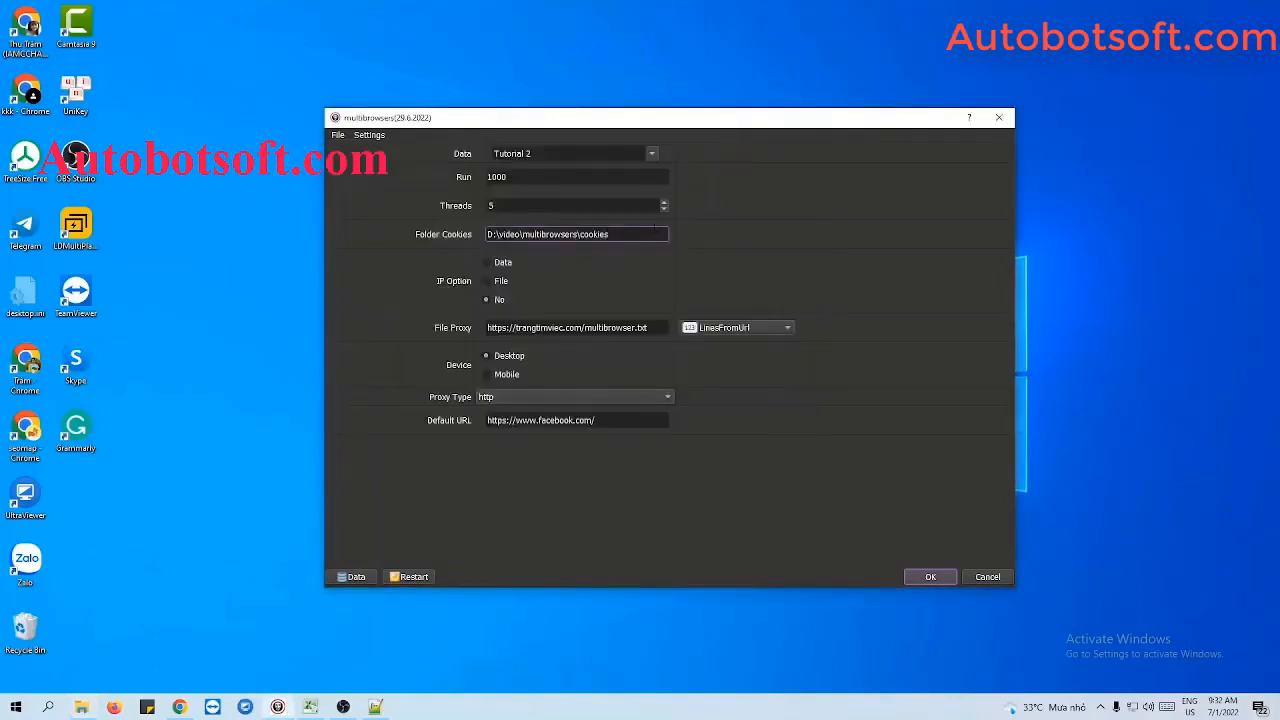
pyautogui.moveTo(655, 232); pyautogui.dragTo(486, 234)
pyautogui.hotkey('ctrl', 'v')
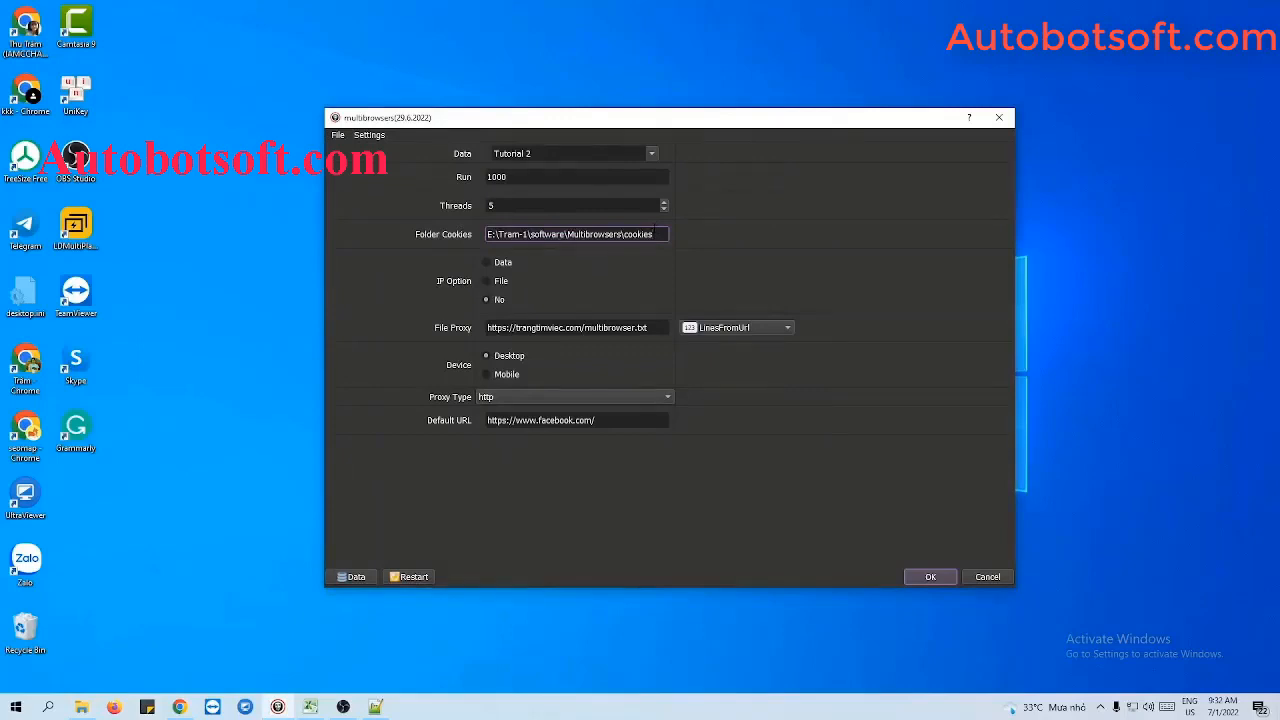
pyautogui.click(614, 261)
# - Set the IP Option to Data and review the proxies stored with the profiles in the database
pyautogui.click(486, 264)
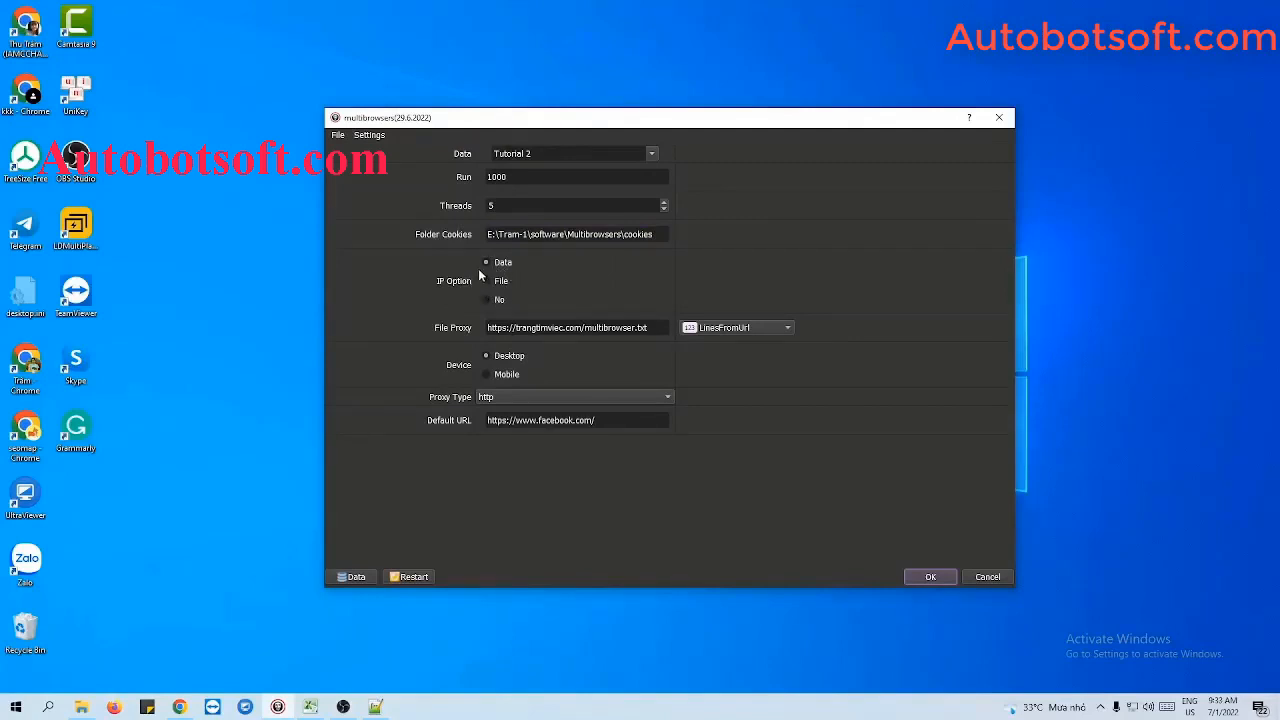
pyautogui.click(352, 577)
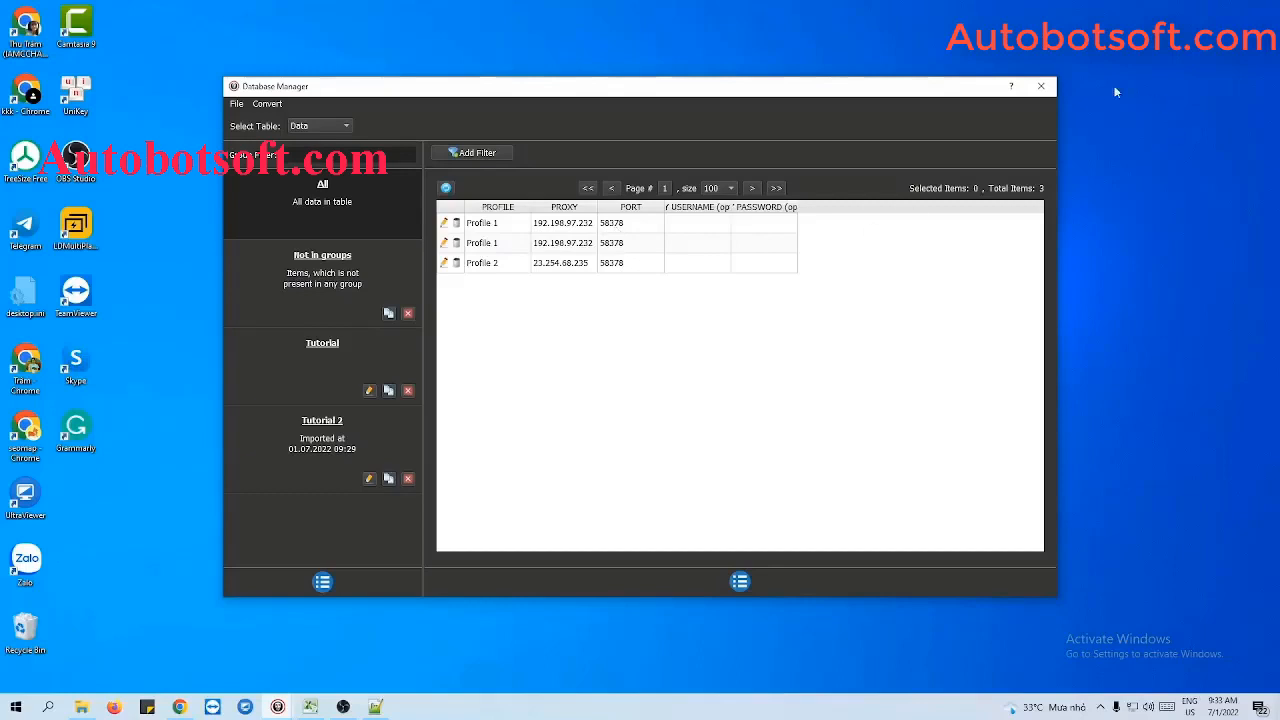
pyautogui.click(1041, 87)
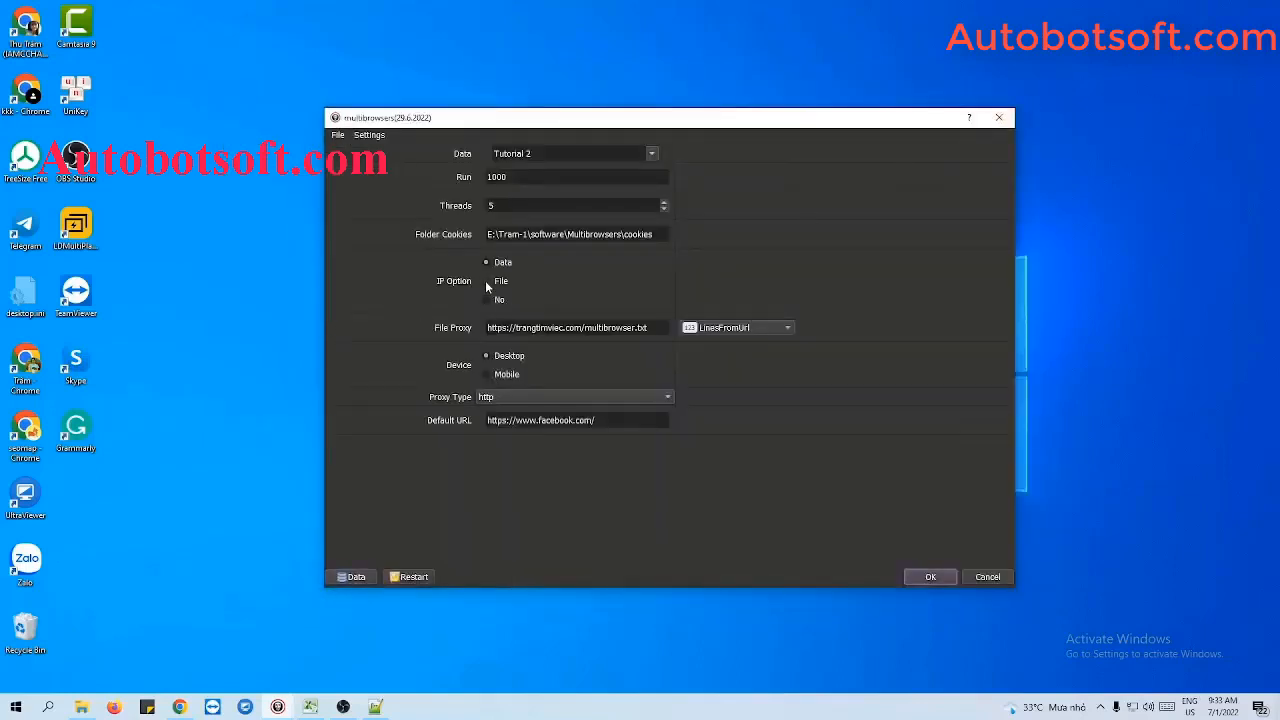
# - Set the IP Option to File and the File Proxy source to LinesFromFile
pyautogui.click(724, 331)
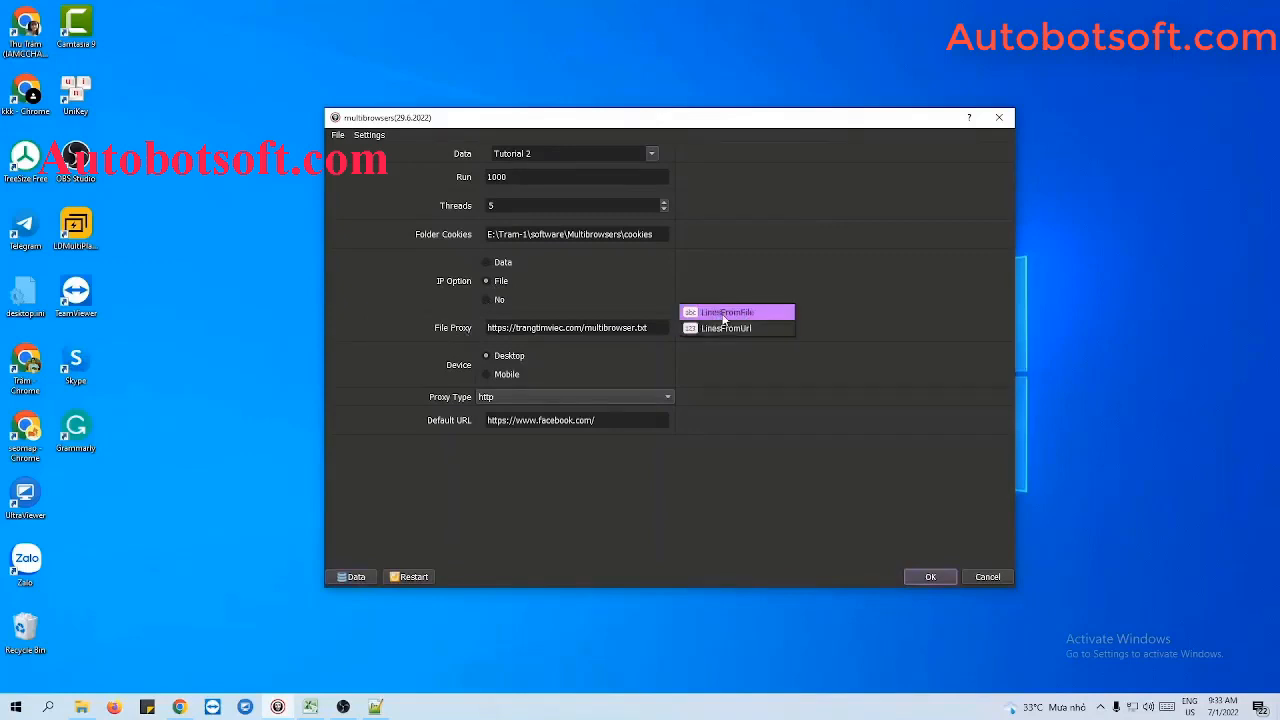
pyautogui.click(724, 313)
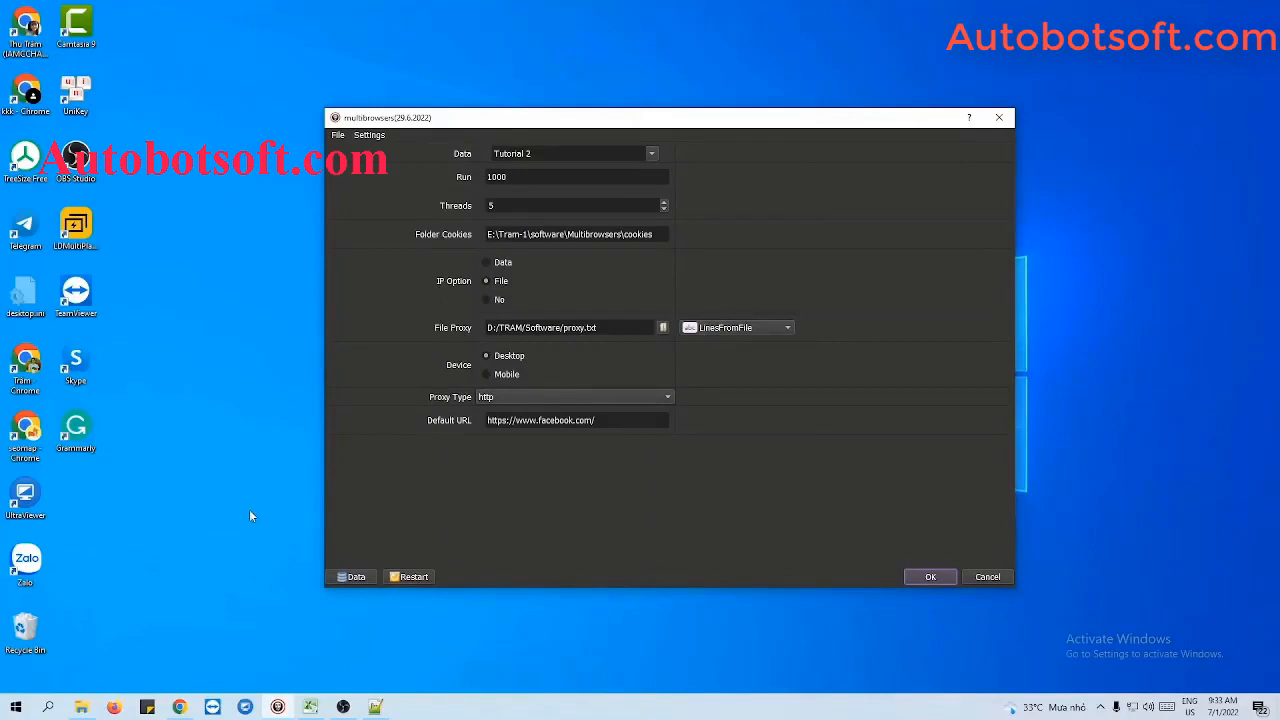
# - Switch to File Explorer and create a text document named proxy.txt in the Multibrowsers folder
pyautogui.click(81, 706)
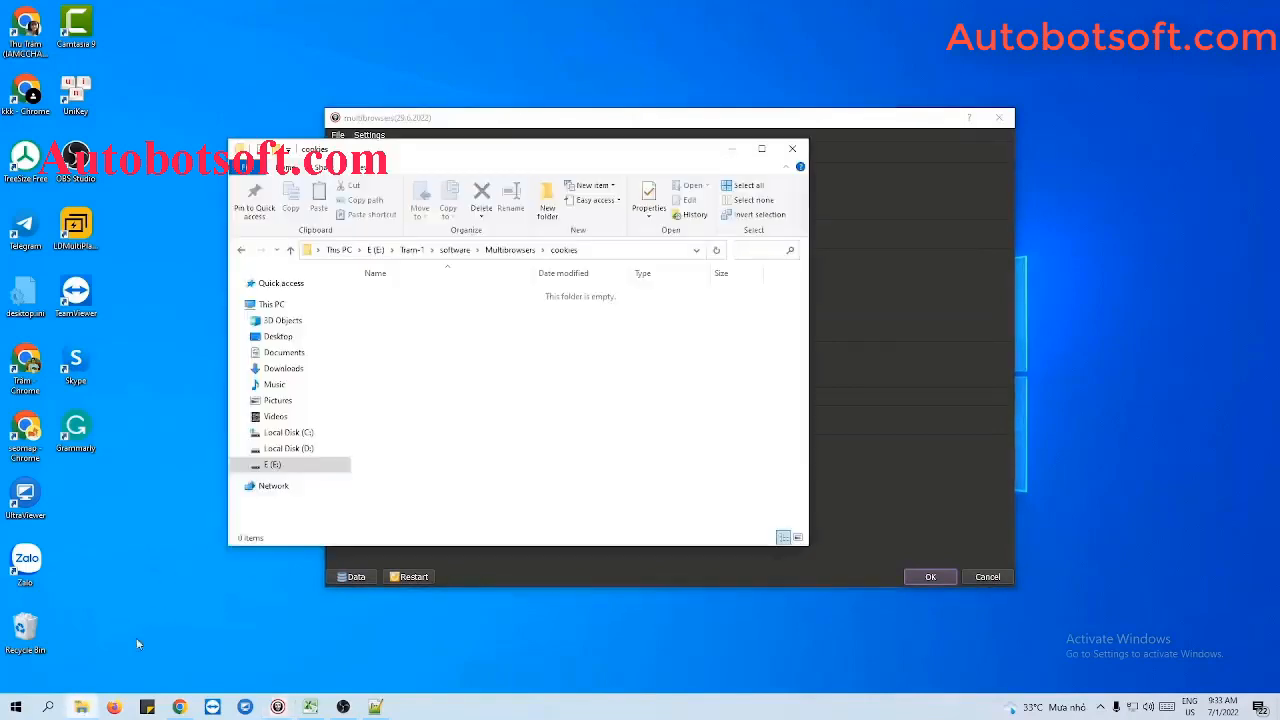
pyautogui.click(290, 249)
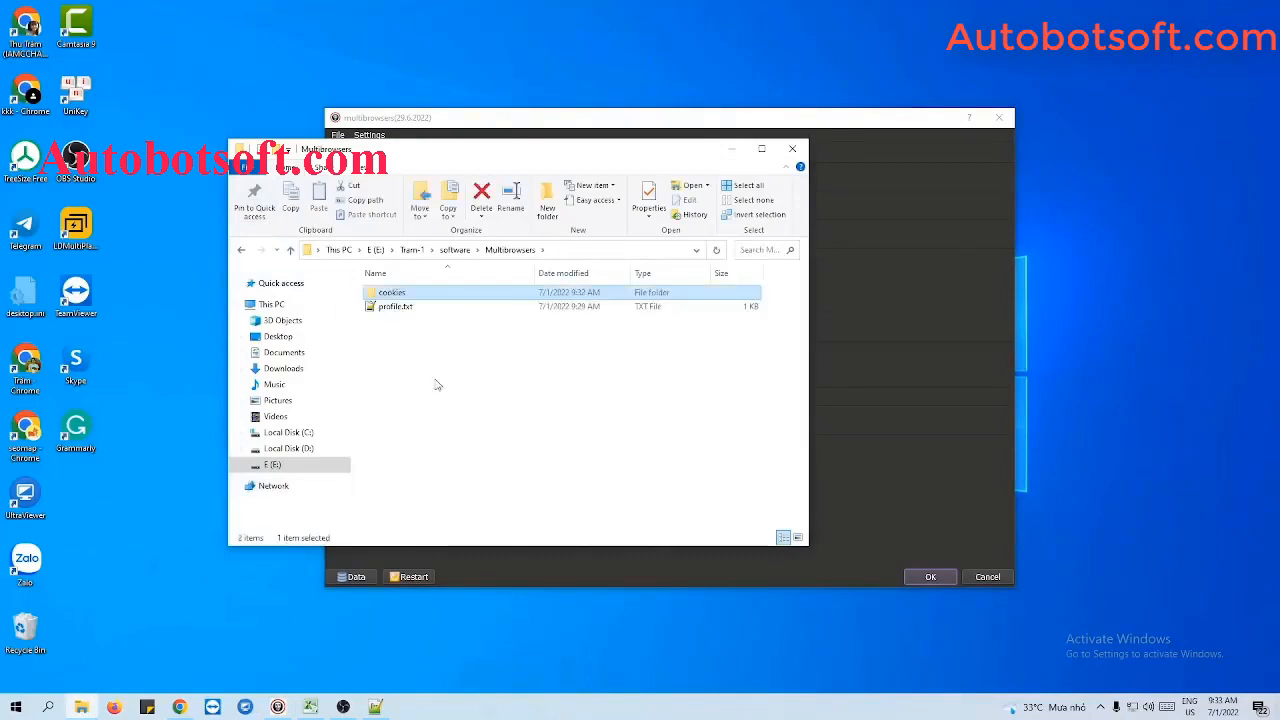
pyautogui.rightClick(421, 353)
pyautogui.moveTo(452, 543)
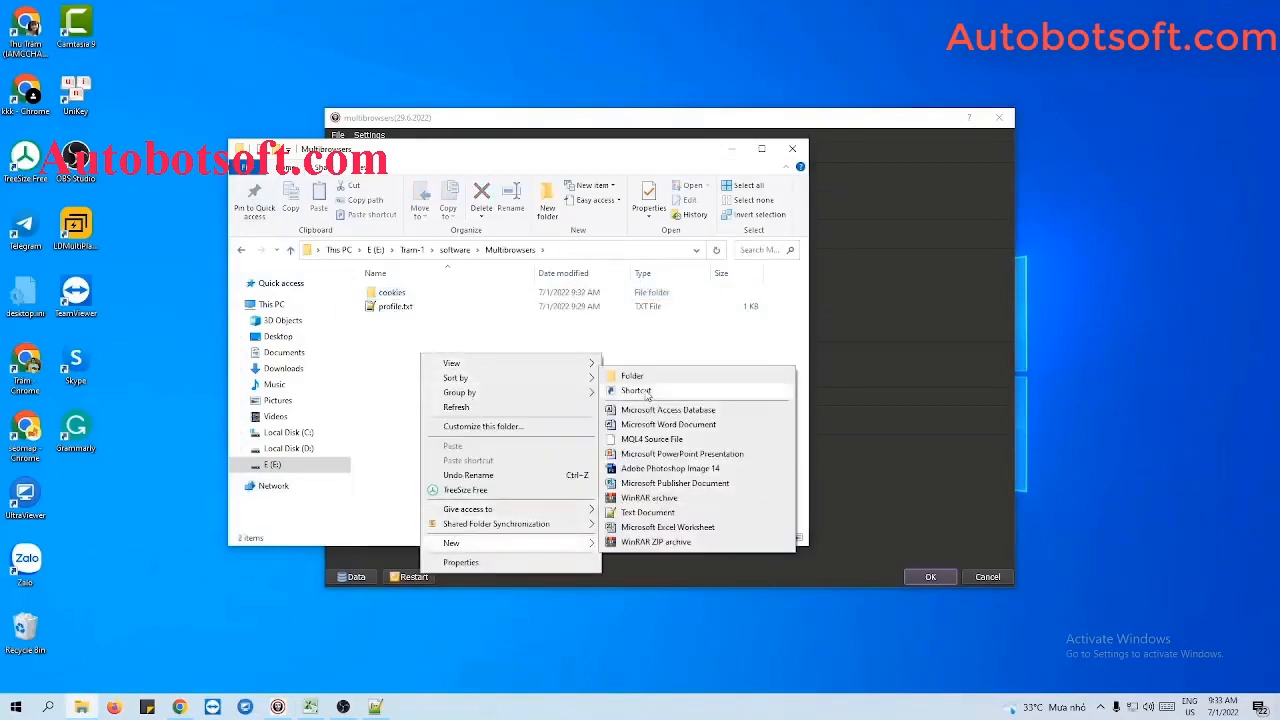
pyautogui.click(647, 512)
pyautogui.write('proxy')
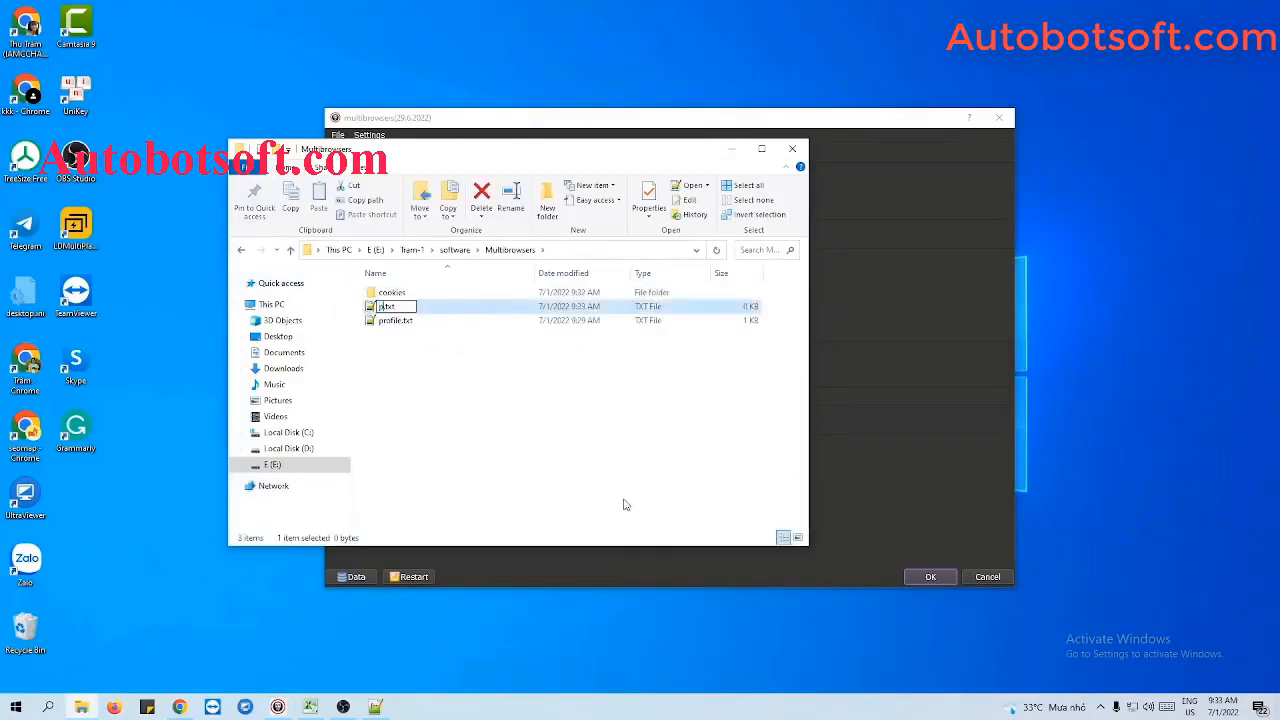
pyautogui.press('Return')
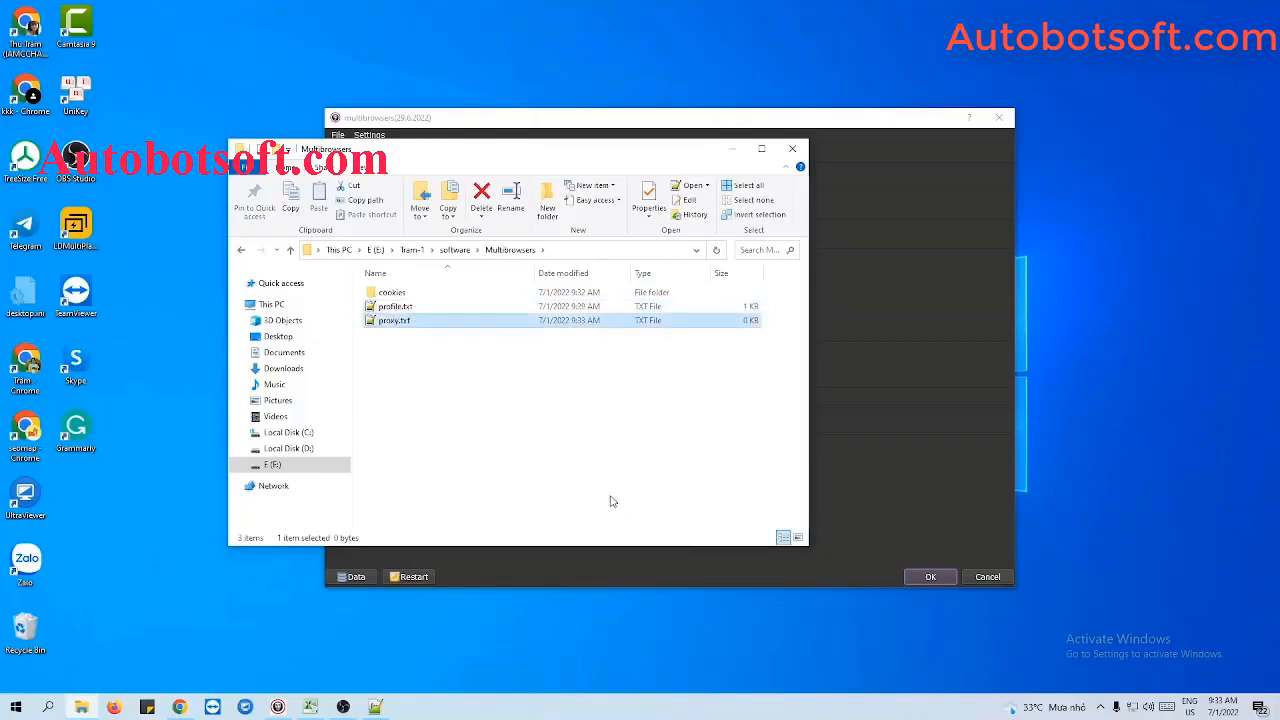
# - Open proxy.txt in Notepad++, paste the copied proxy list without a trailing blank line, and save the file
pyautogui.doubleClick(380, 328)
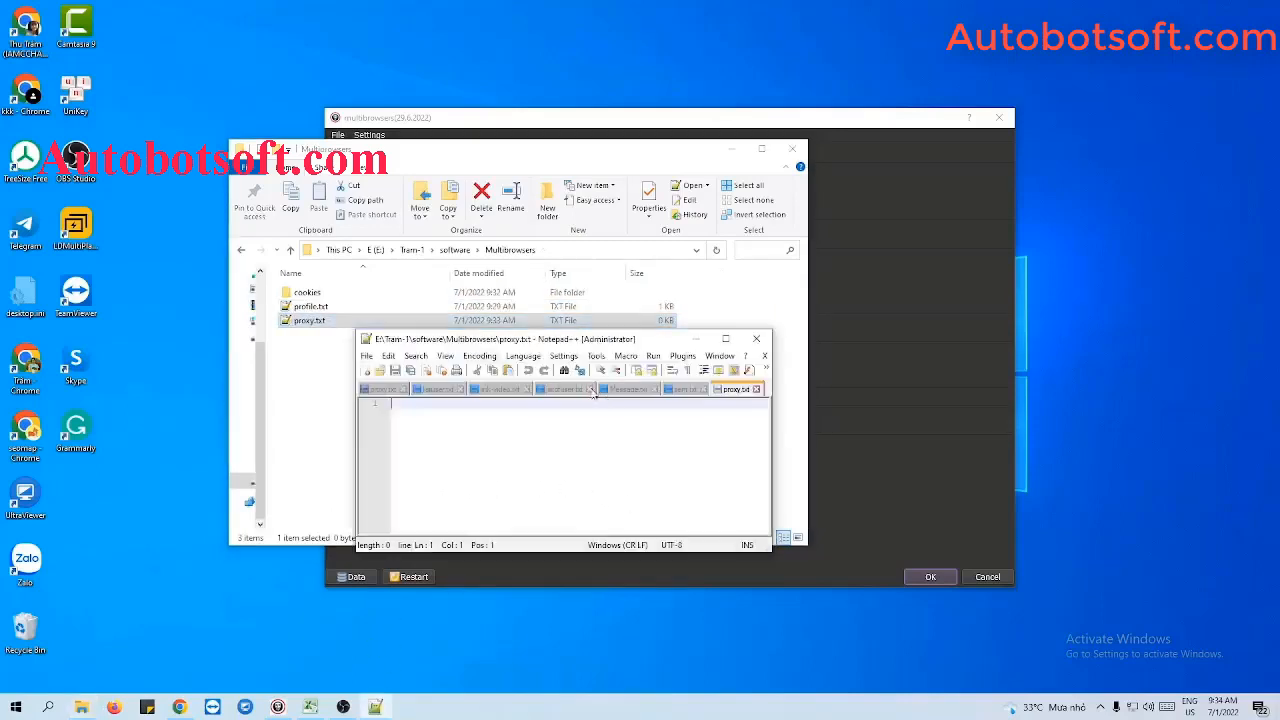
pyautogui.click(732, 152)
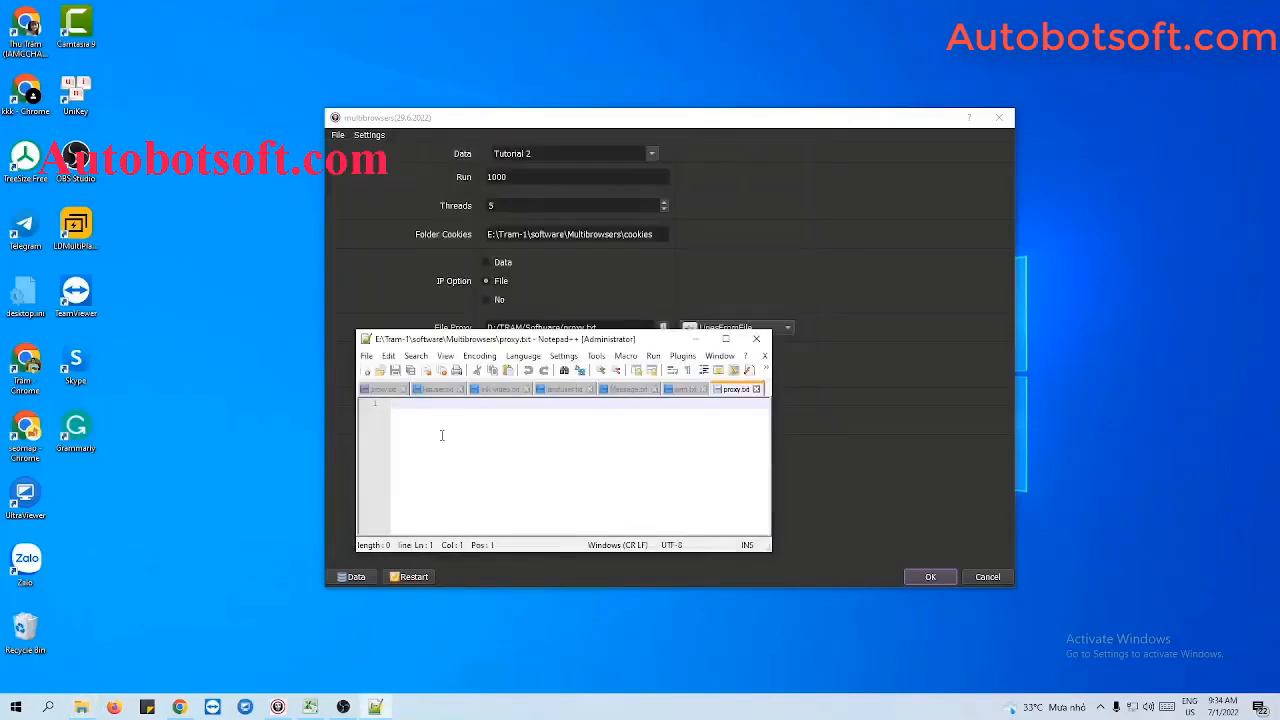
pyautogui.hotkey('ctrl', 'v')
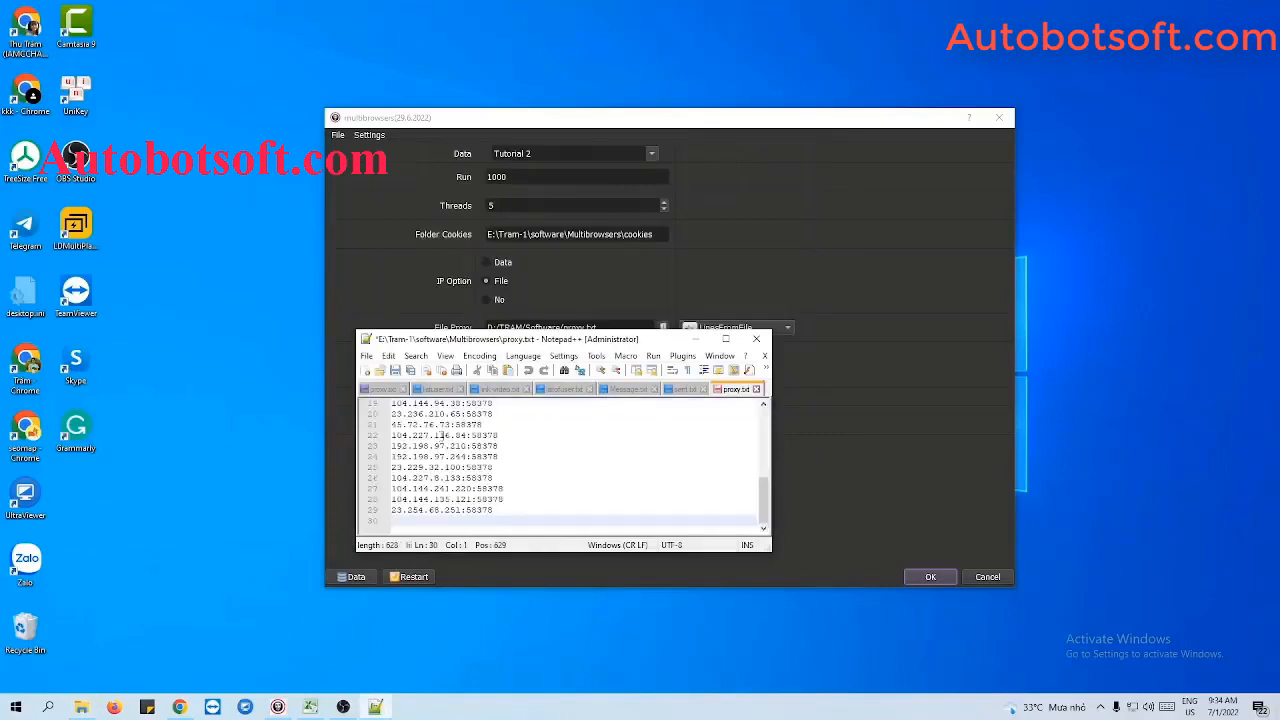
pyautogui.click(395, 370)
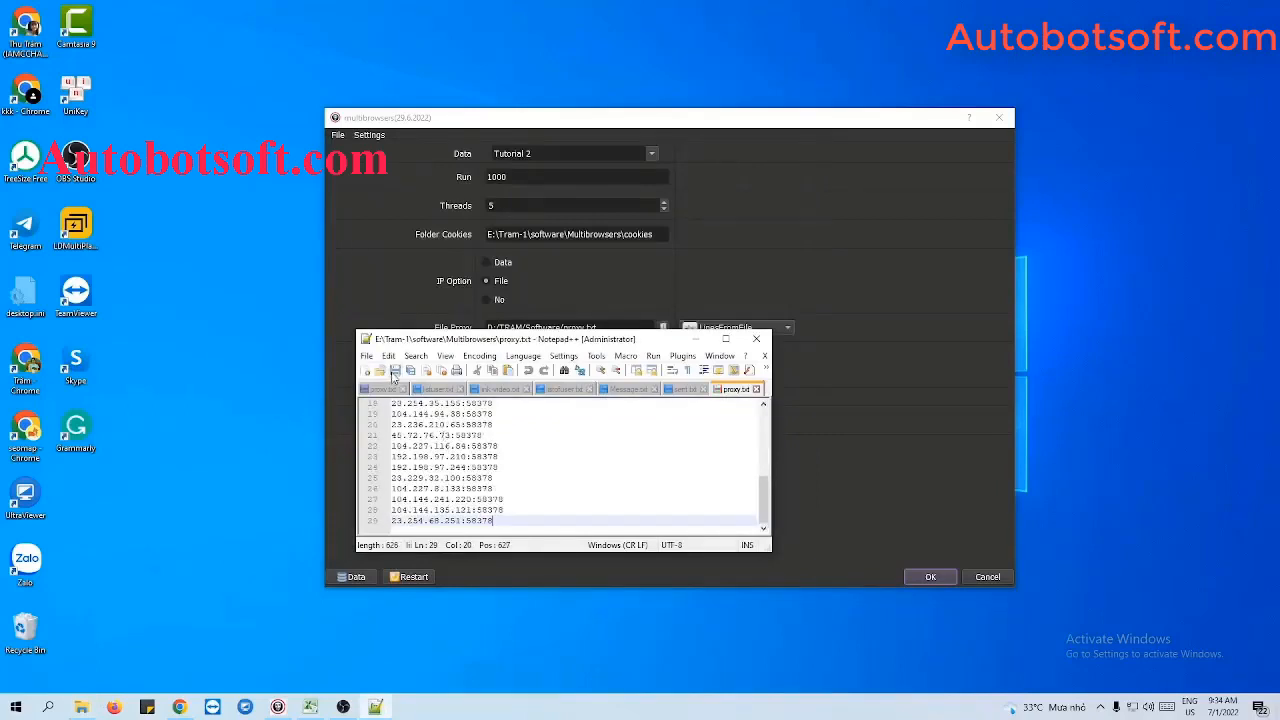
pyautogui.click(698, 340)
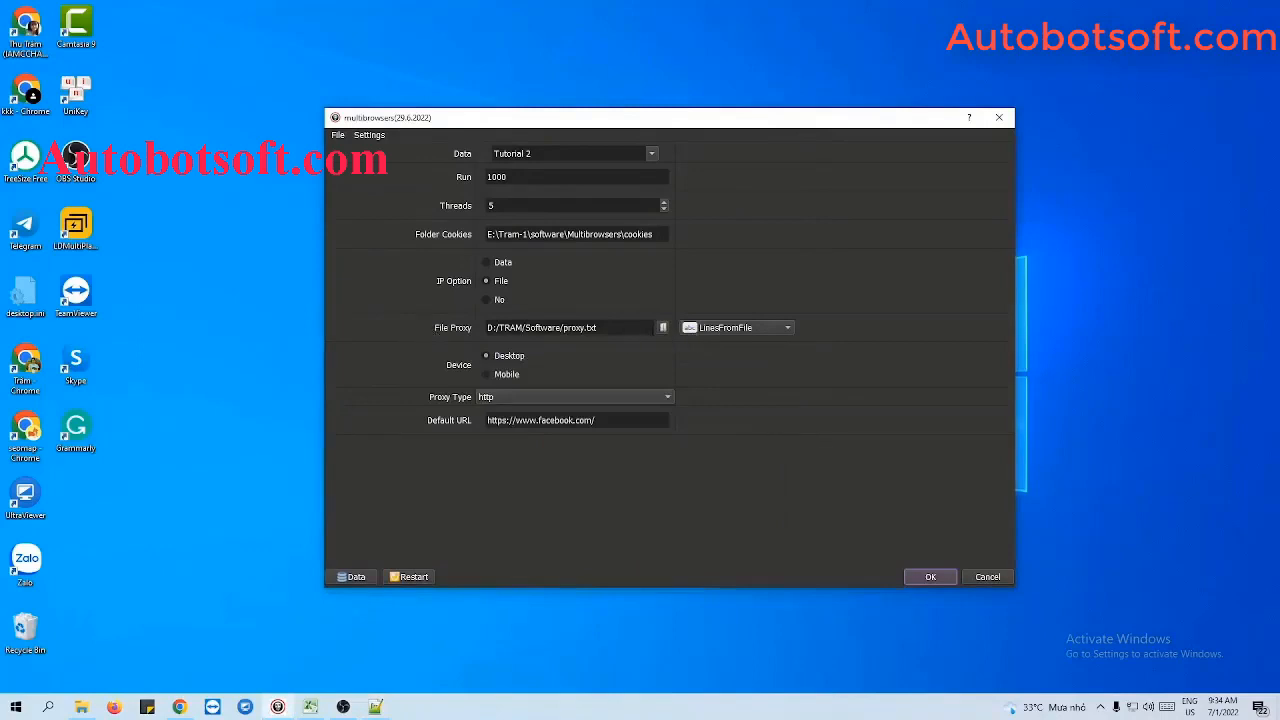
# - Load proxy.txt from the E:/Tram-1/software/Multibrowsers folder as the File Proxy
pyautogui.click(662, 327)
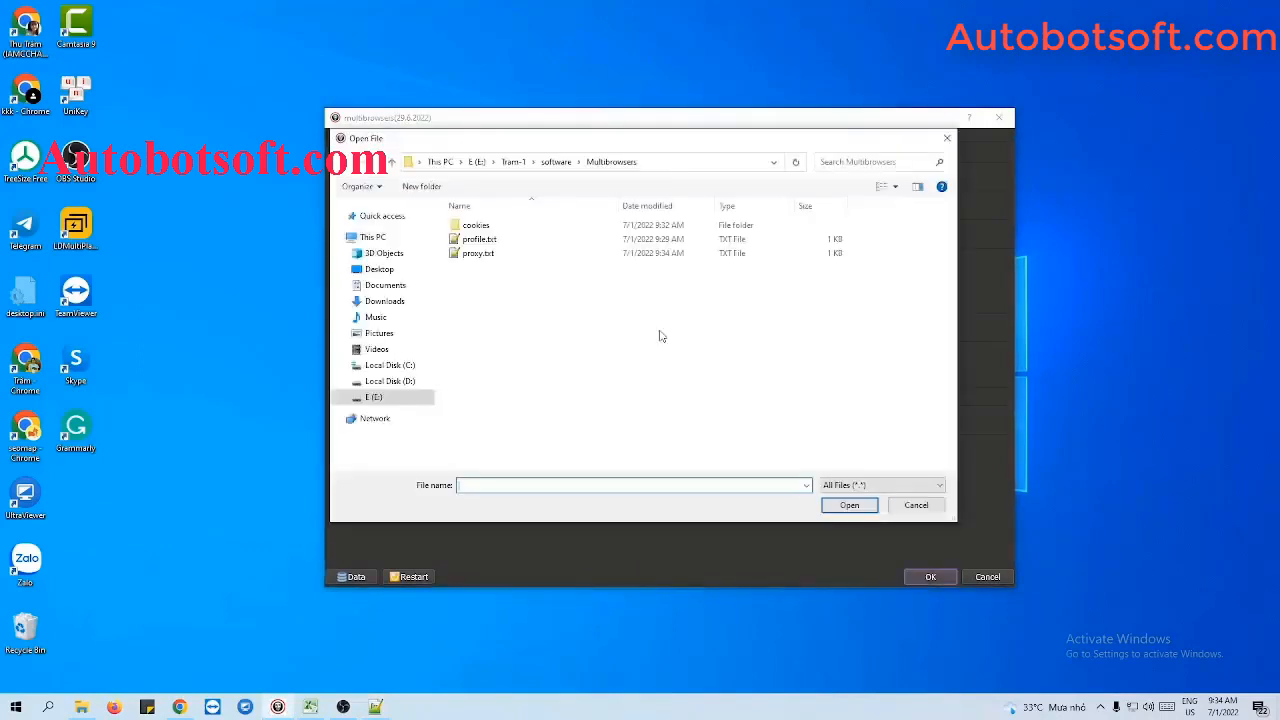
pyautogui.click(516, 262)
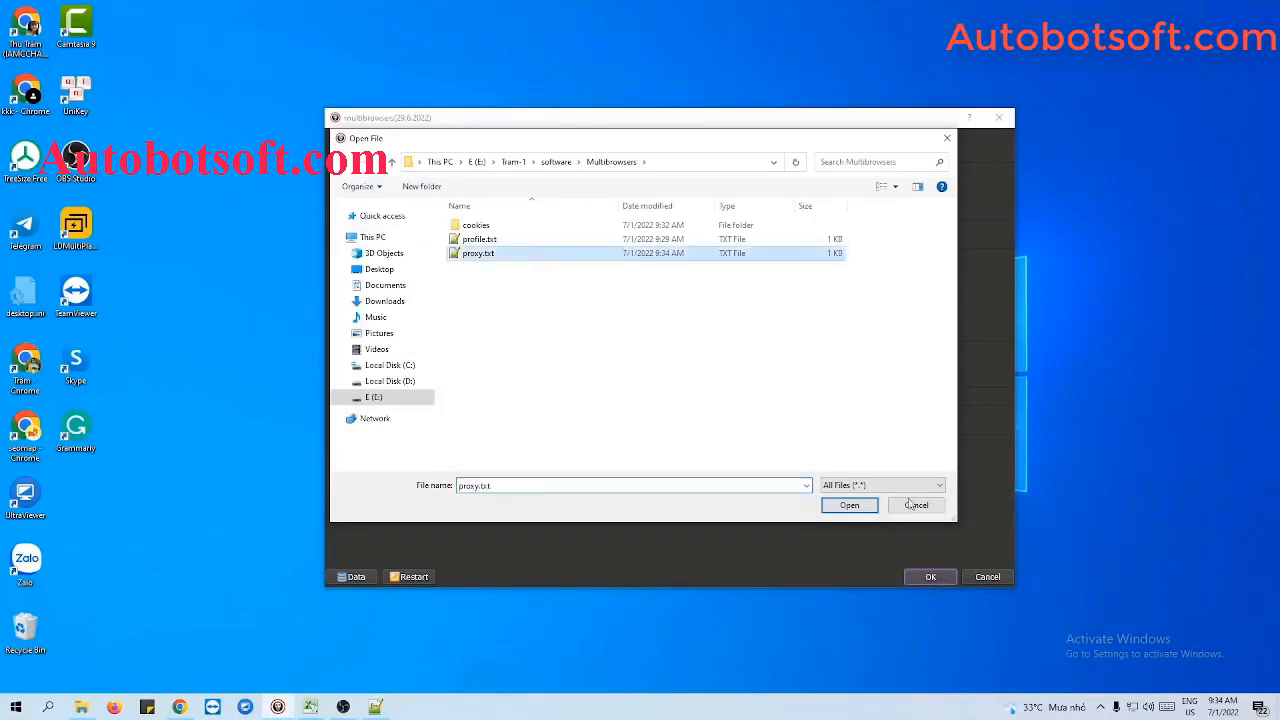
pyautogui.click(862, 506)
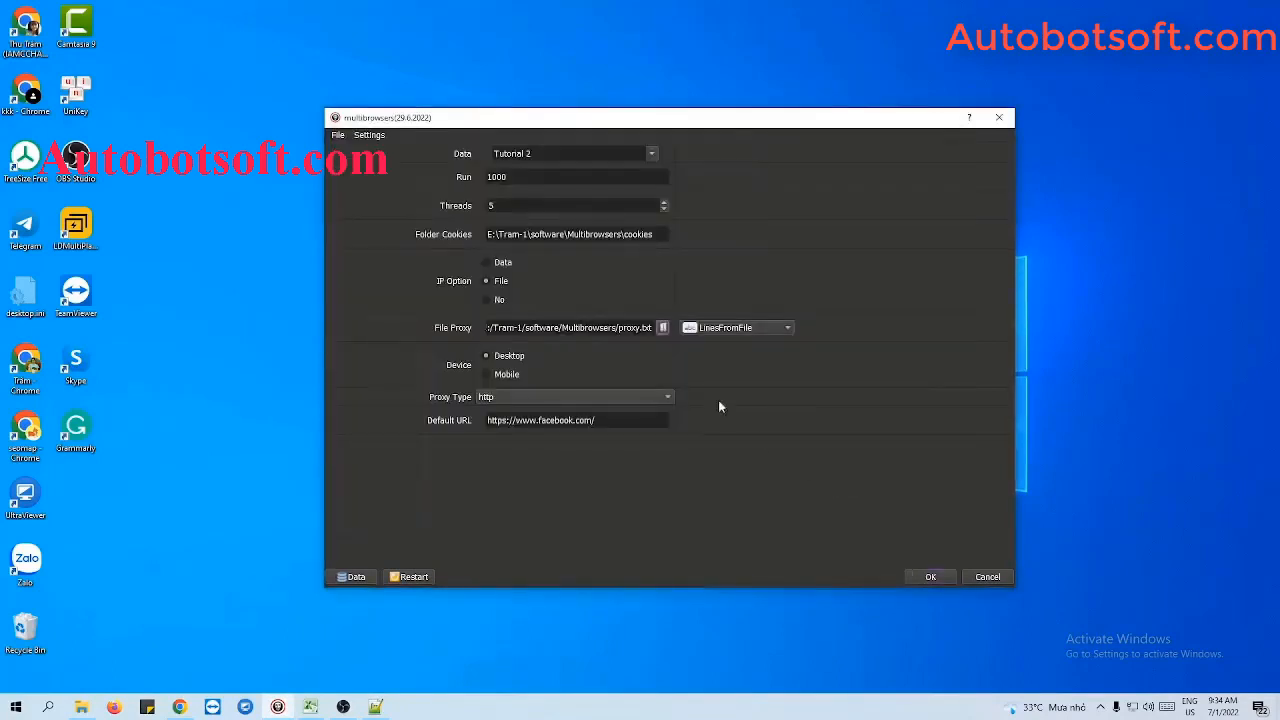
# - Set the File Proxy source to LinesFromUrl and switch the IP Option to Data
pyautogui.click(724, 330)
pyautogui.click(722, 343)
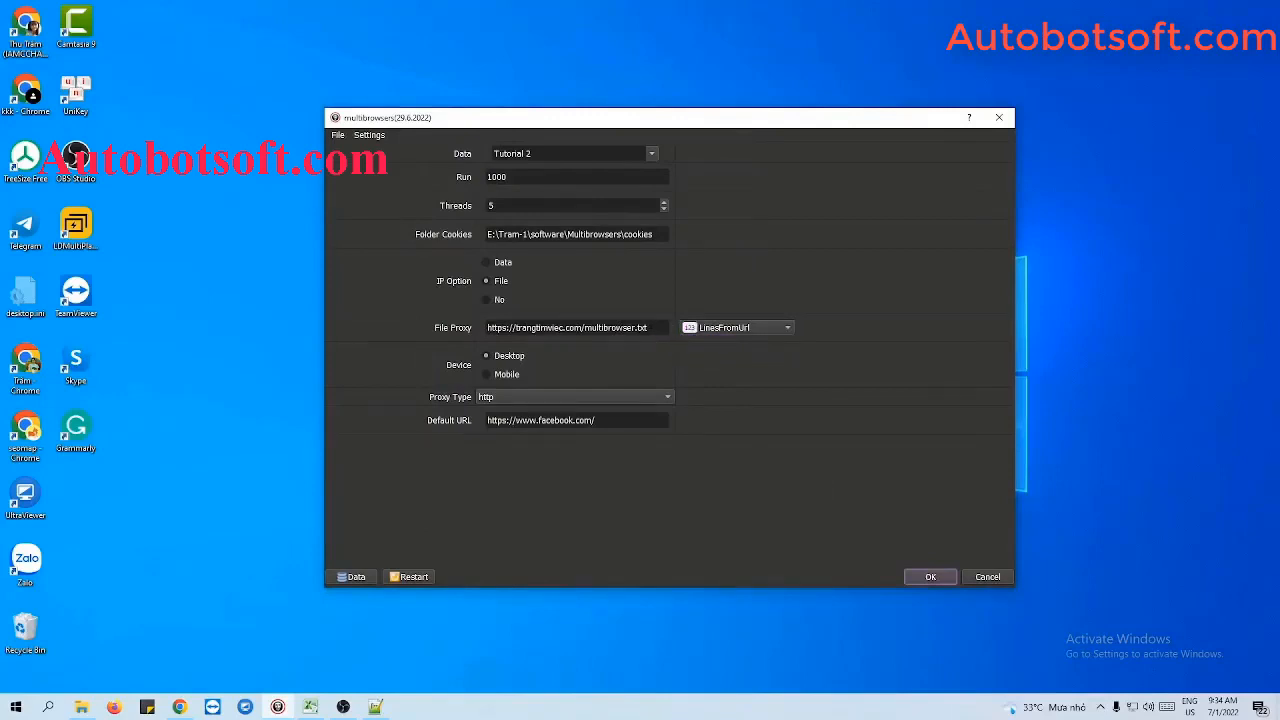
pyautogui.moveTo(650, 328); pyautogui.dragTo(486, 328)
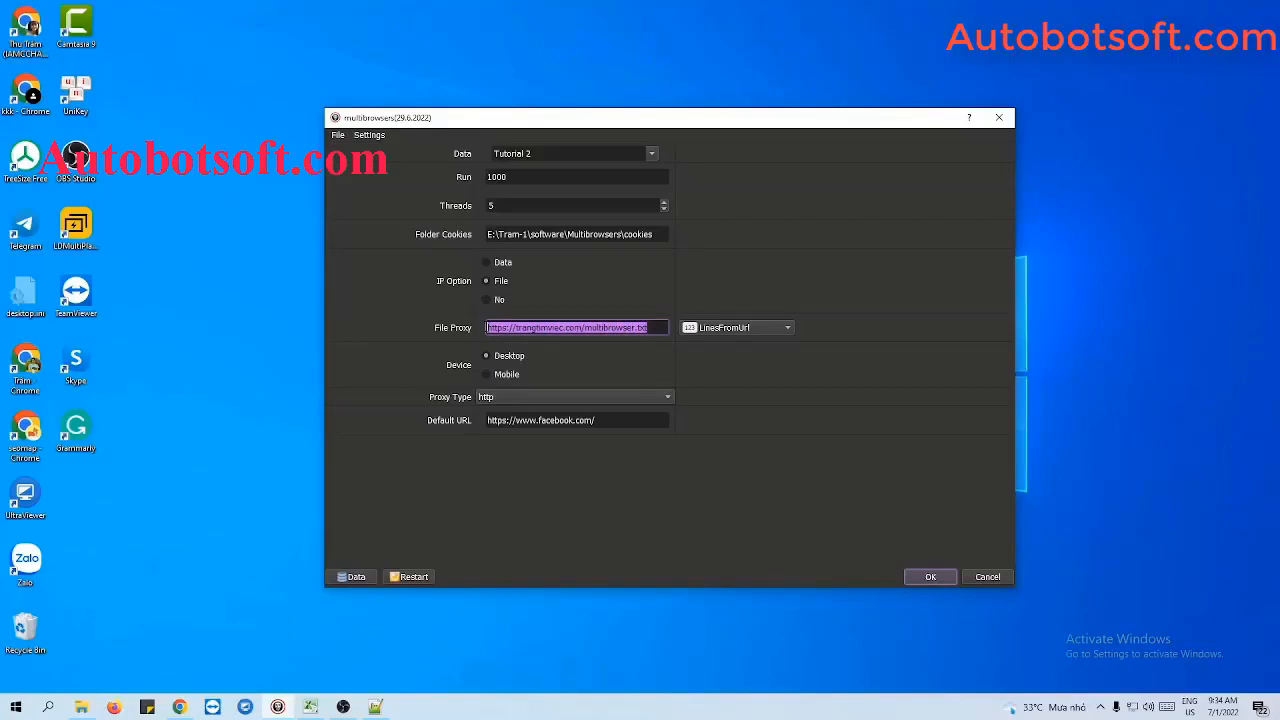
pyautogui.click(650, 328)
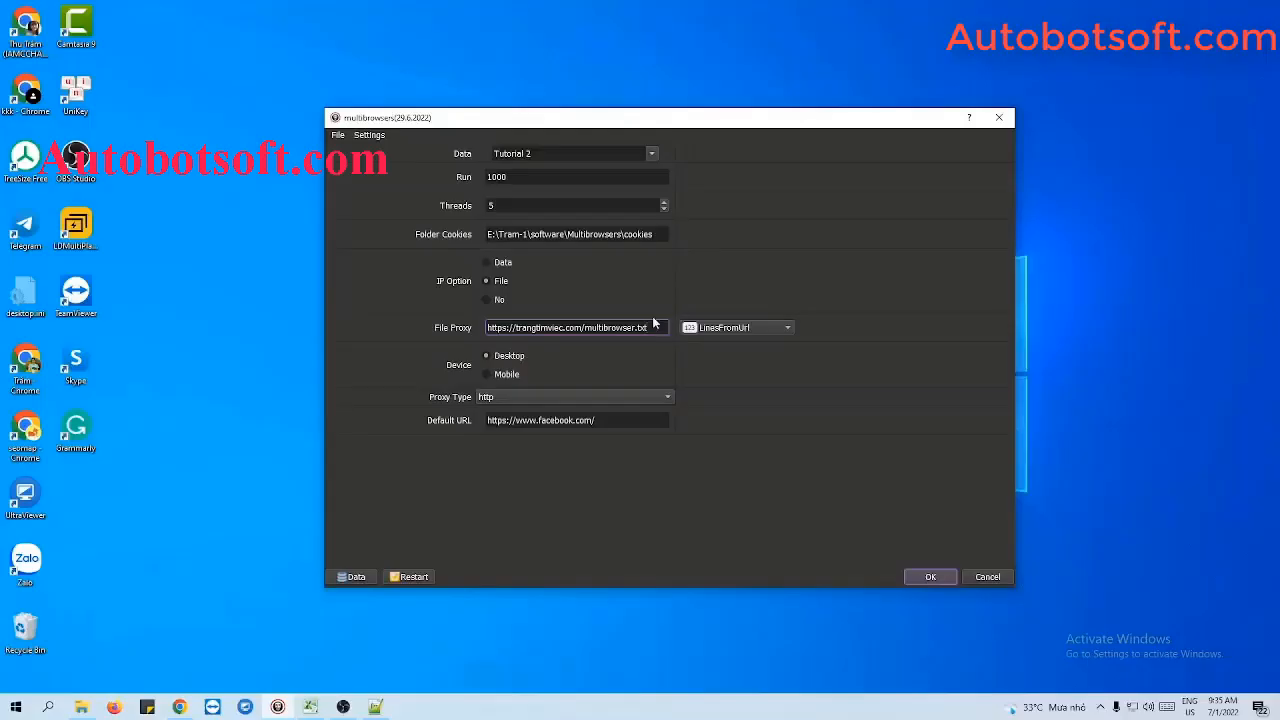
pyautogui.click(487, 300)
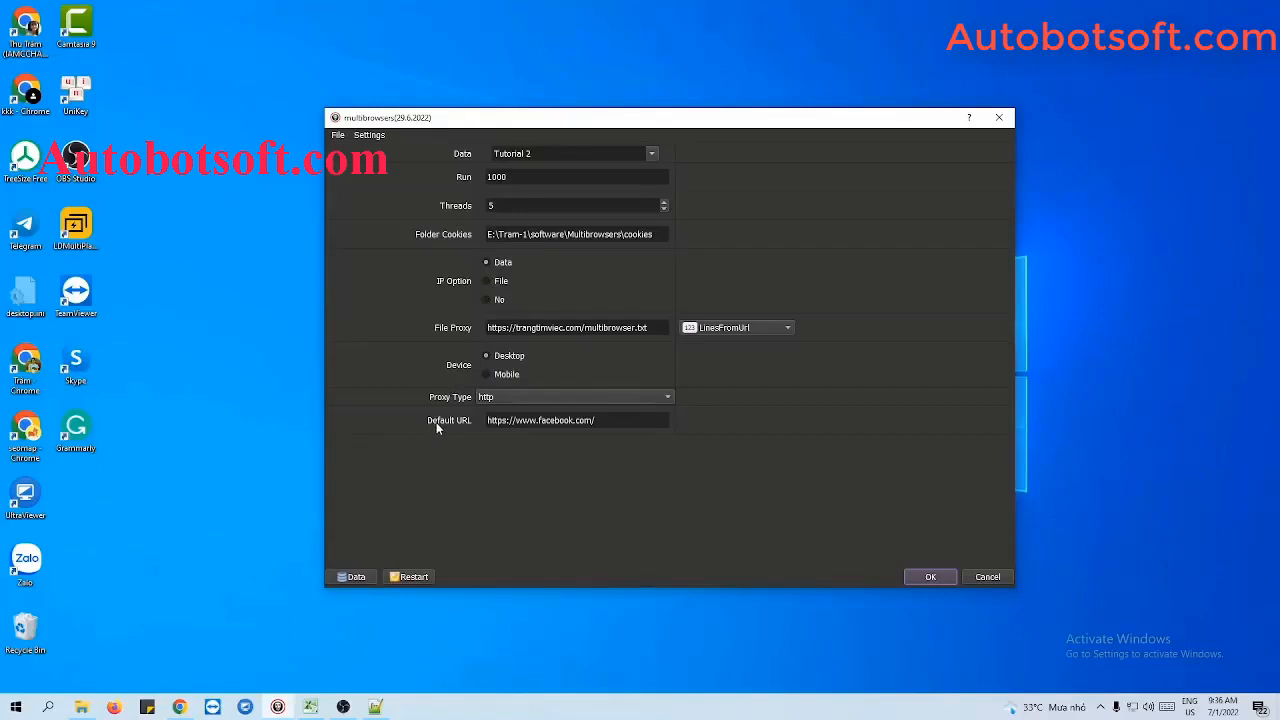
pyautogui.click(531, 420)
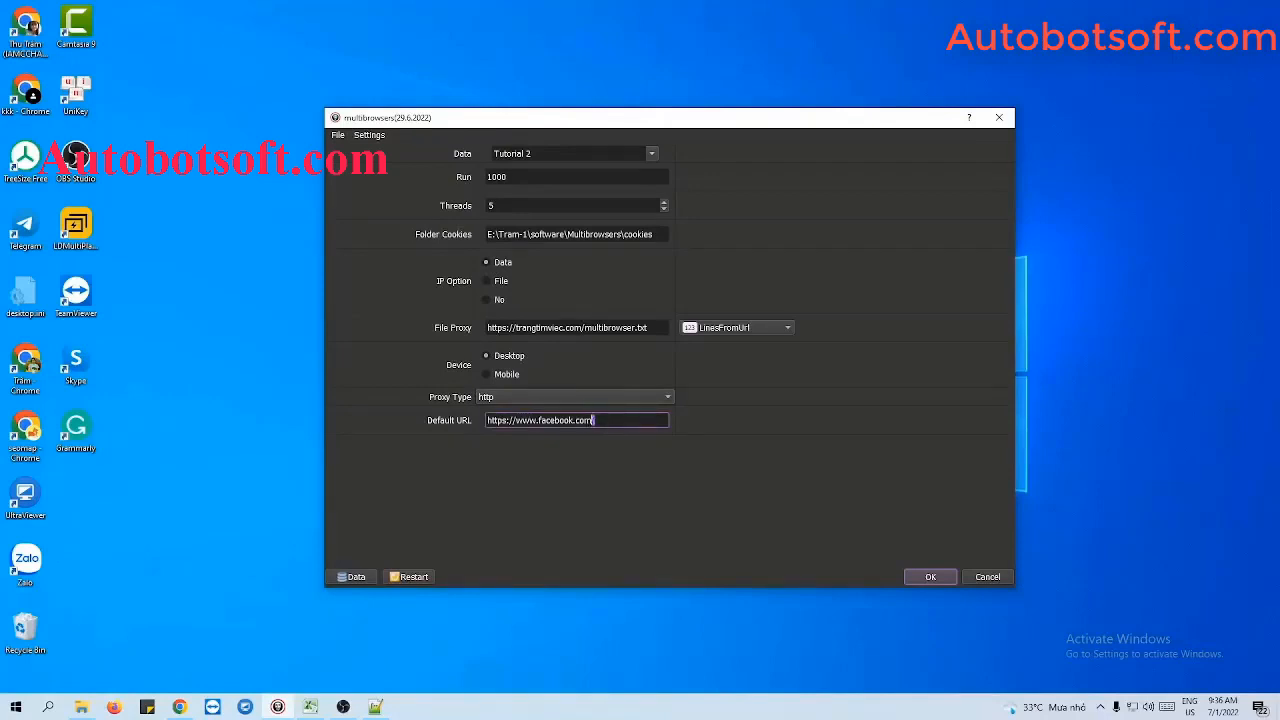
pyautogui.moveTo(596, 420); pyautogui.dragTo(487, 420)
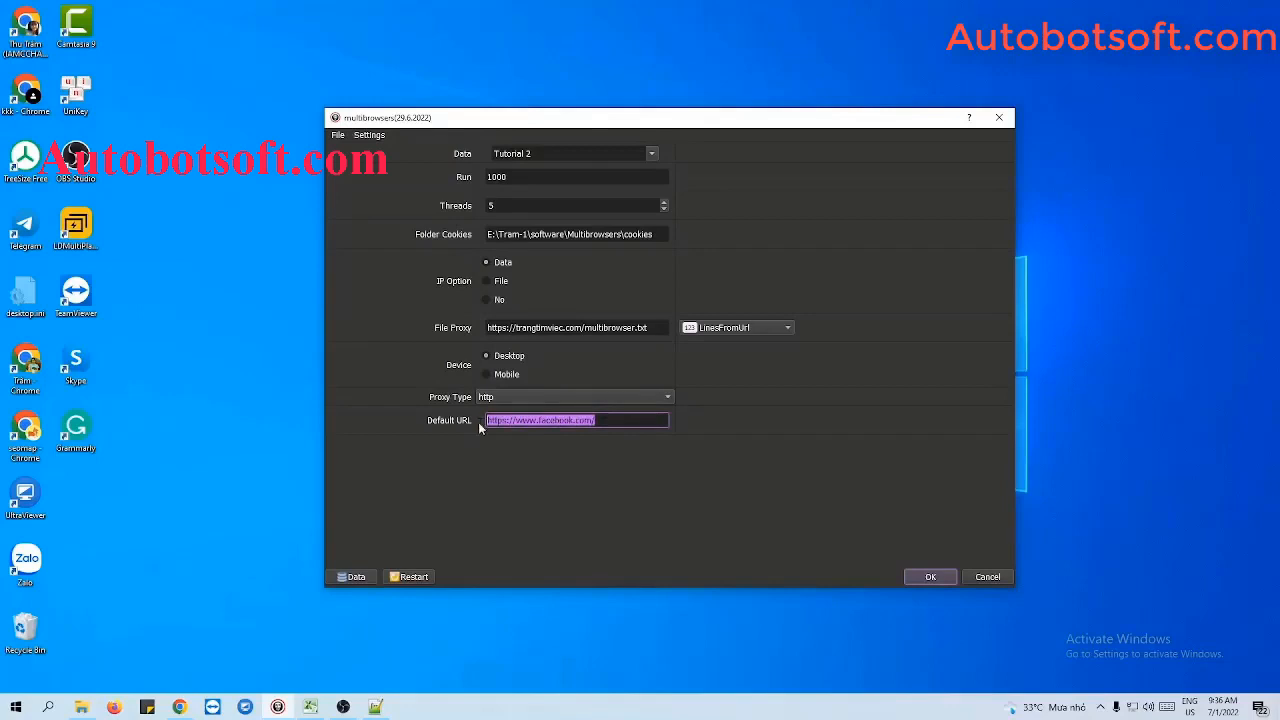
pyautogui.write('https://www.facebook.com/')
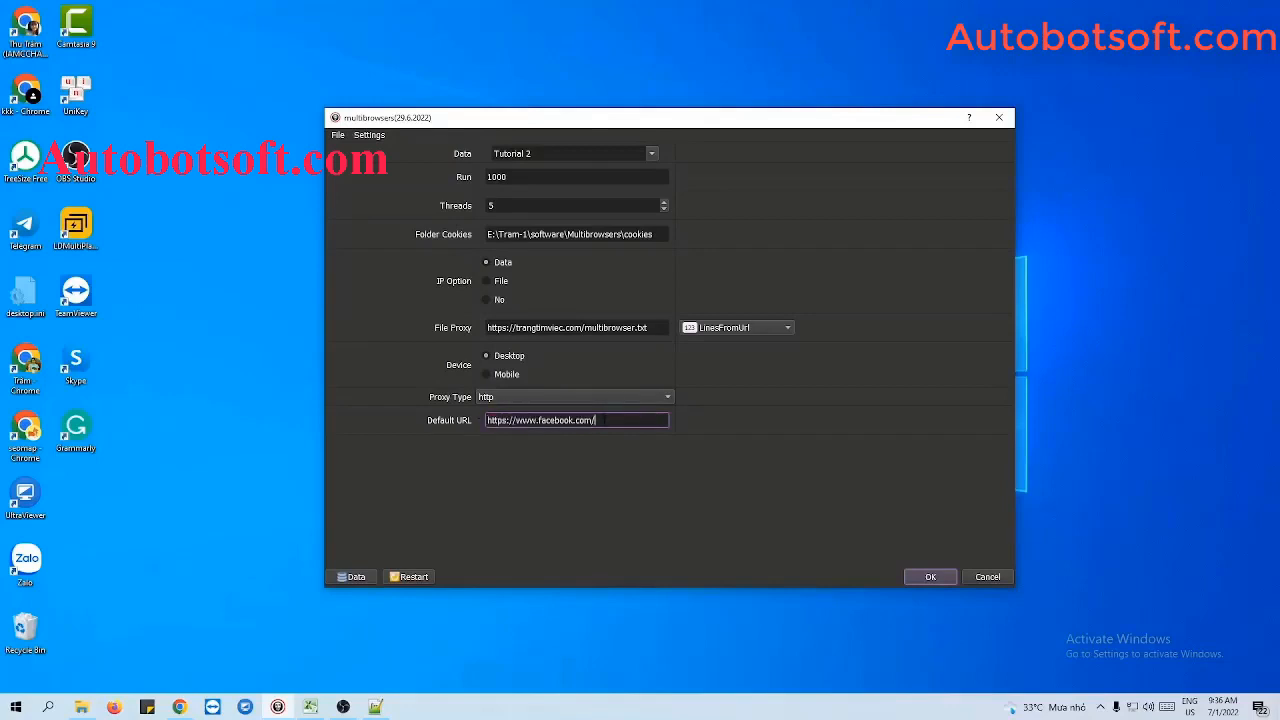
pyautogui.moveTo(604, 420); pyautogui.dragTo(574, 421)
pyautogui.click(602, 421)
# - Switch to Chrome, search Google for browserleaks, open the BrowserLeaks site and copy its address
pyautogui.click(180, 707)
pyautogui.write('br')
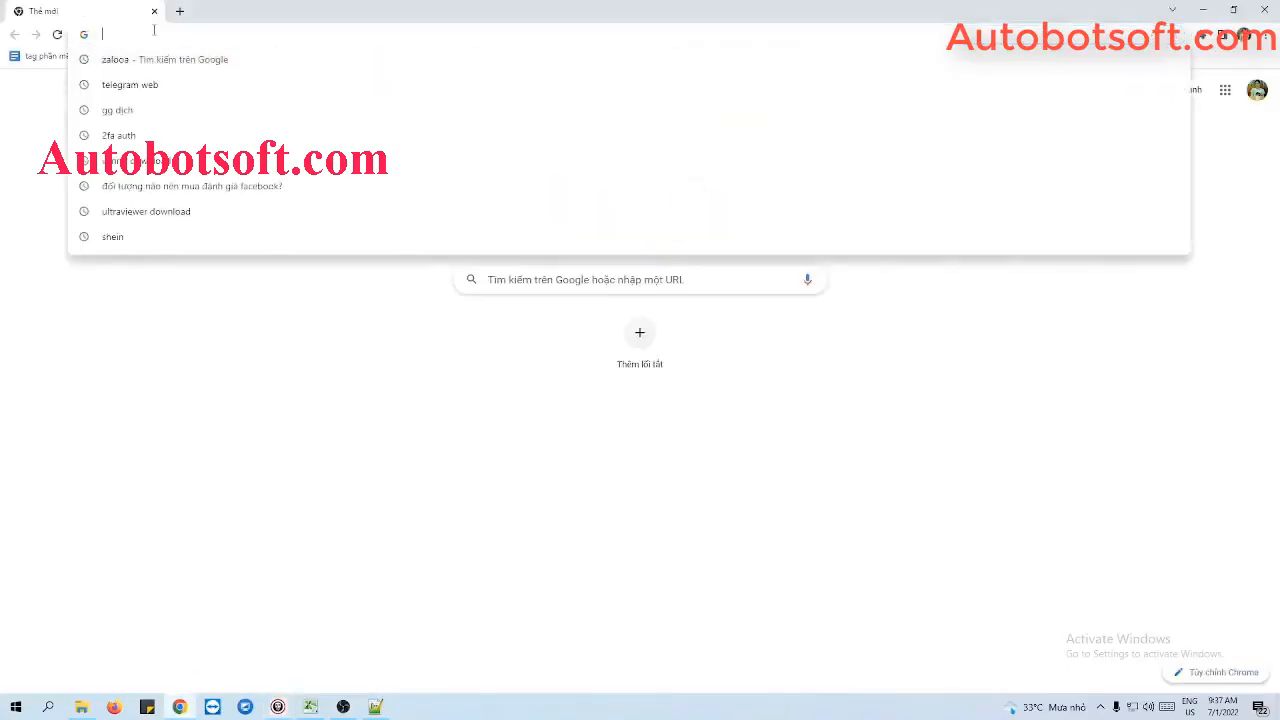
pyautogui.press('BackSpace')
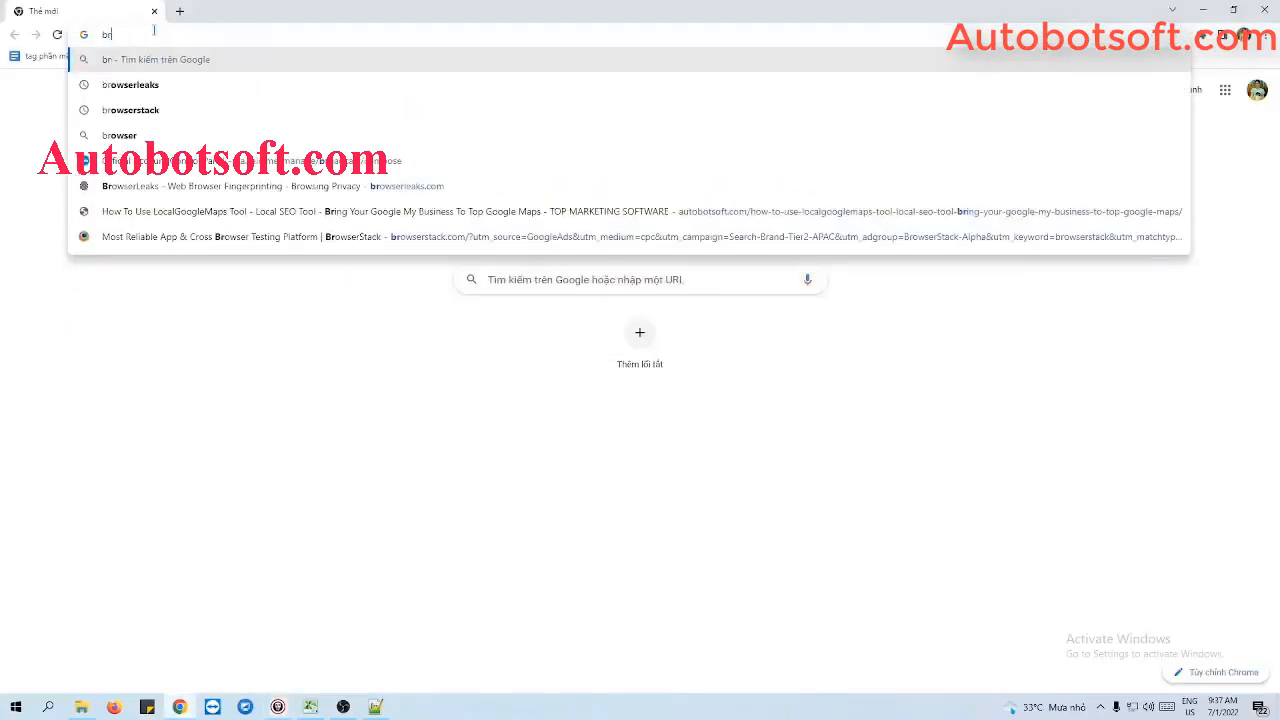
pyautogui.write('owserleaks')
pyautogui.press('Return')
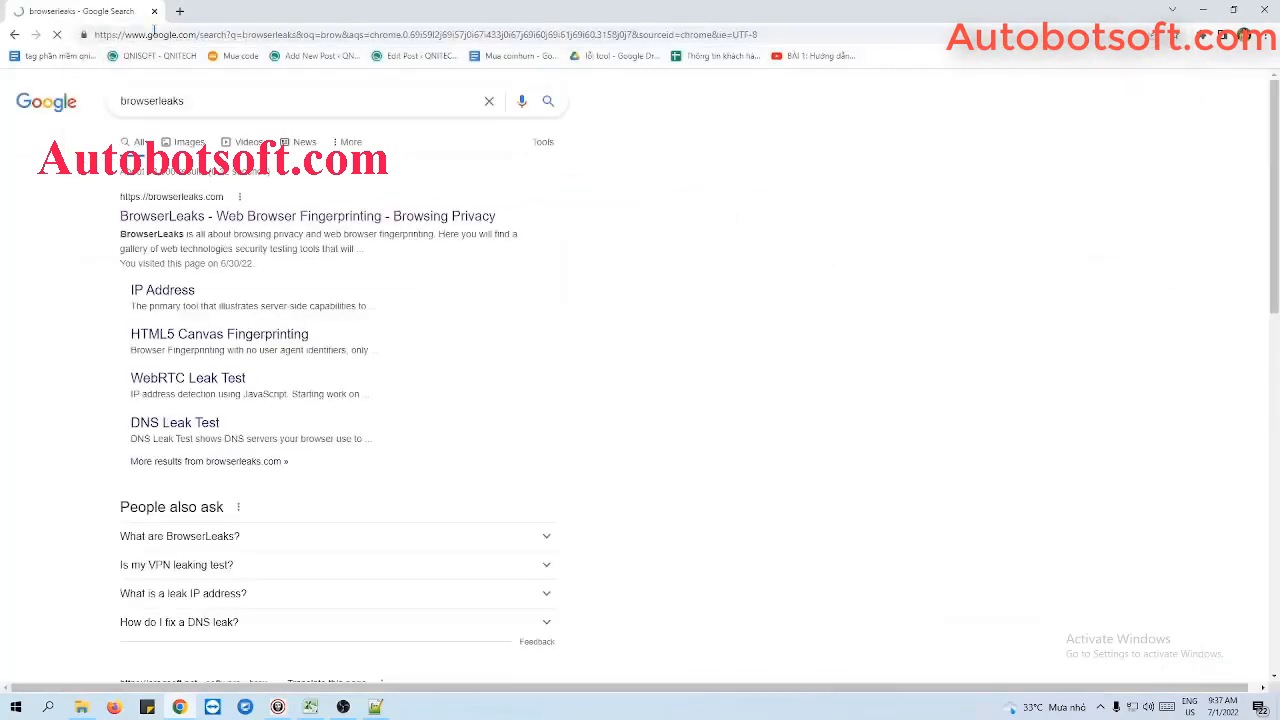
pyautogui.click(241, 219)
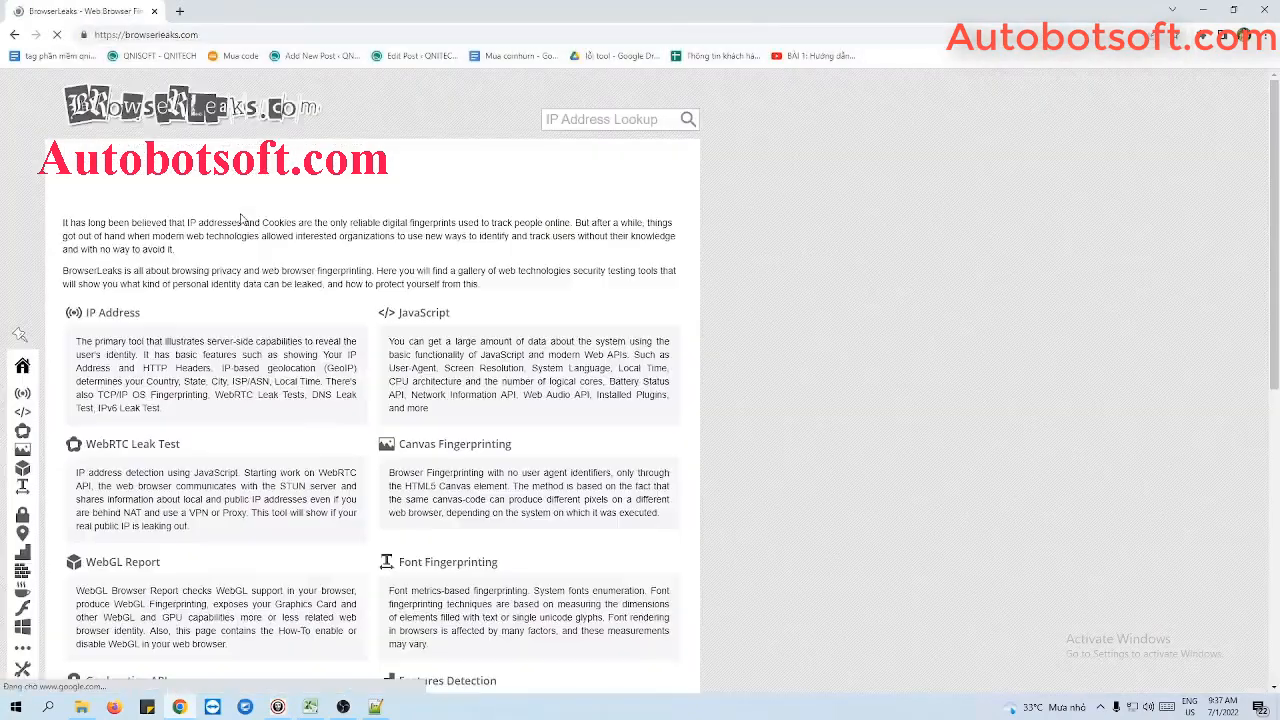
pyautogui.click(242, 35)
pyautogui.hotkey('ctrl', 'c')
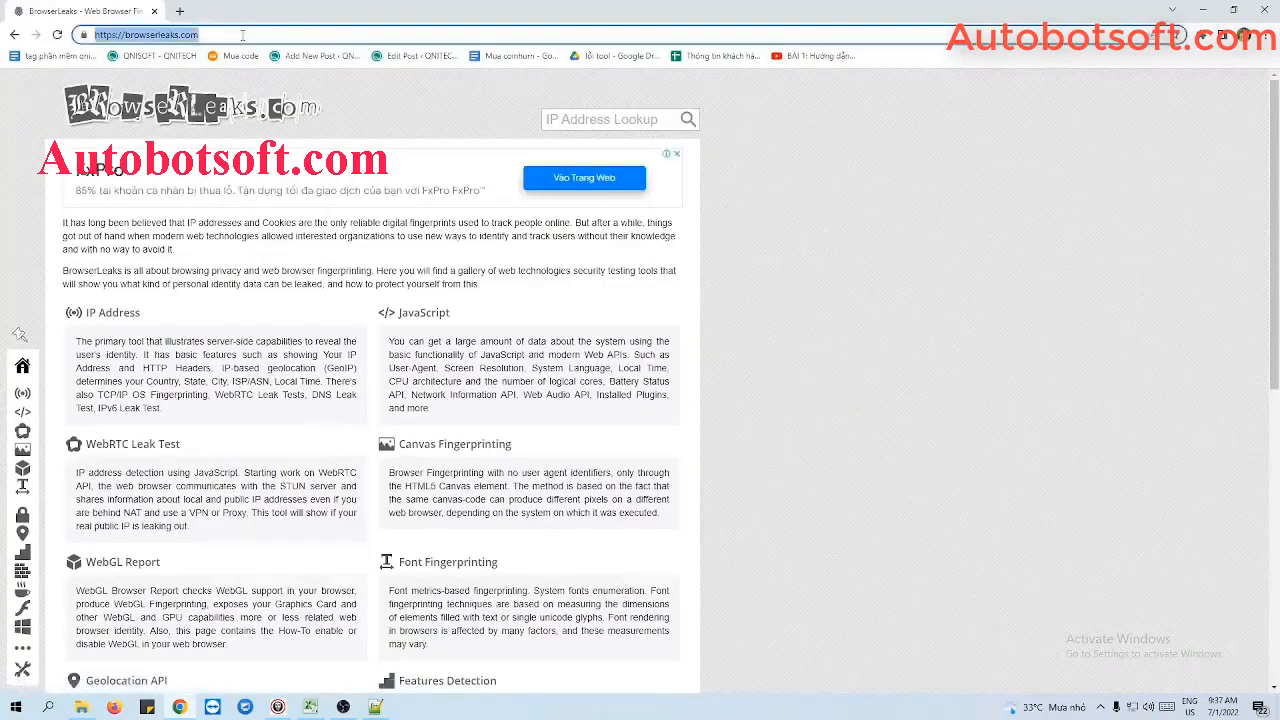
pyautogui.click(1203, 10)
pyautogui.hotkey('ctrl', 'a')
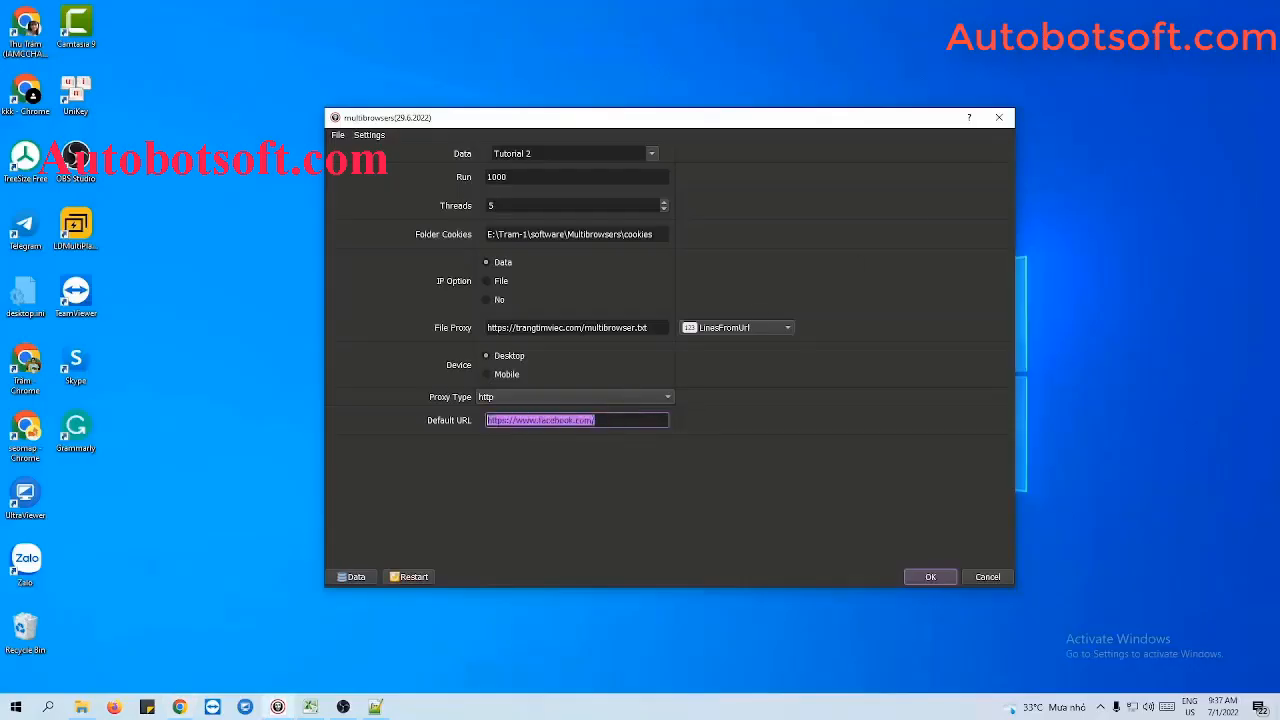
pyautogui.hotkey('ctrl', 'v')
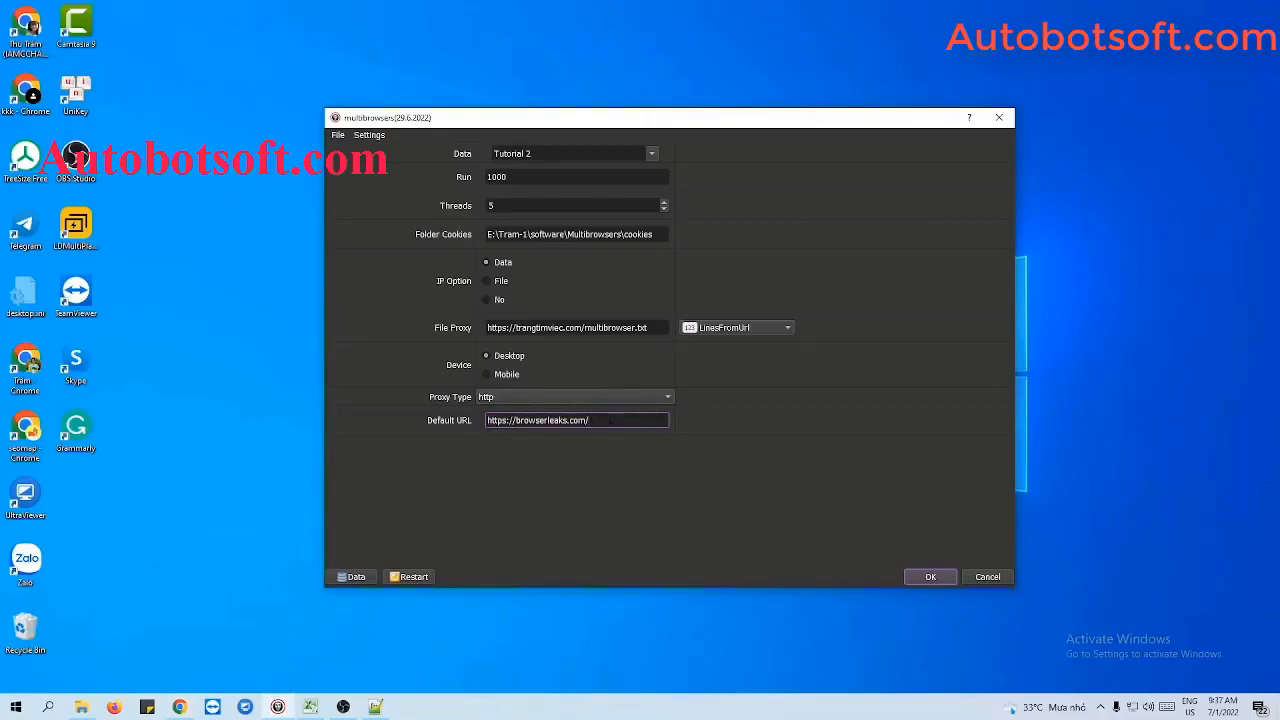
pyautogui.click(931, 578)
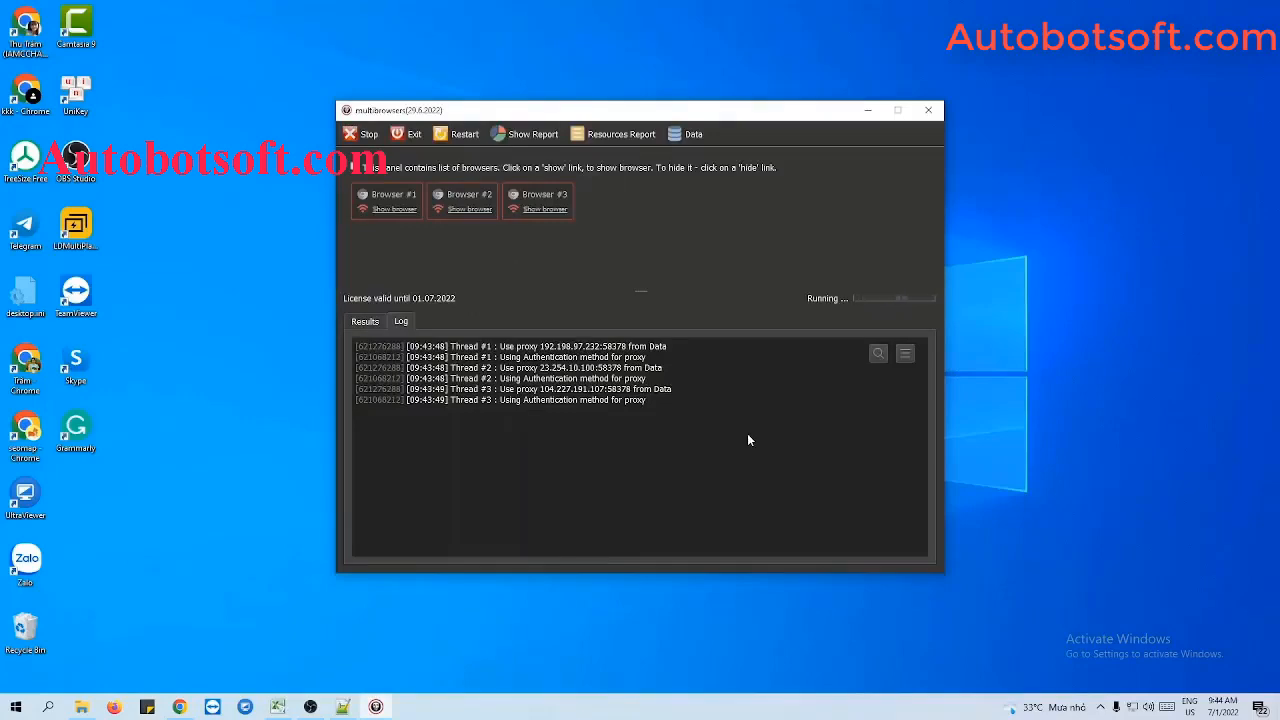
# - Show the running browser windows and arrange all open windows side by side on the desktop
pyautogui.click(392, 210)
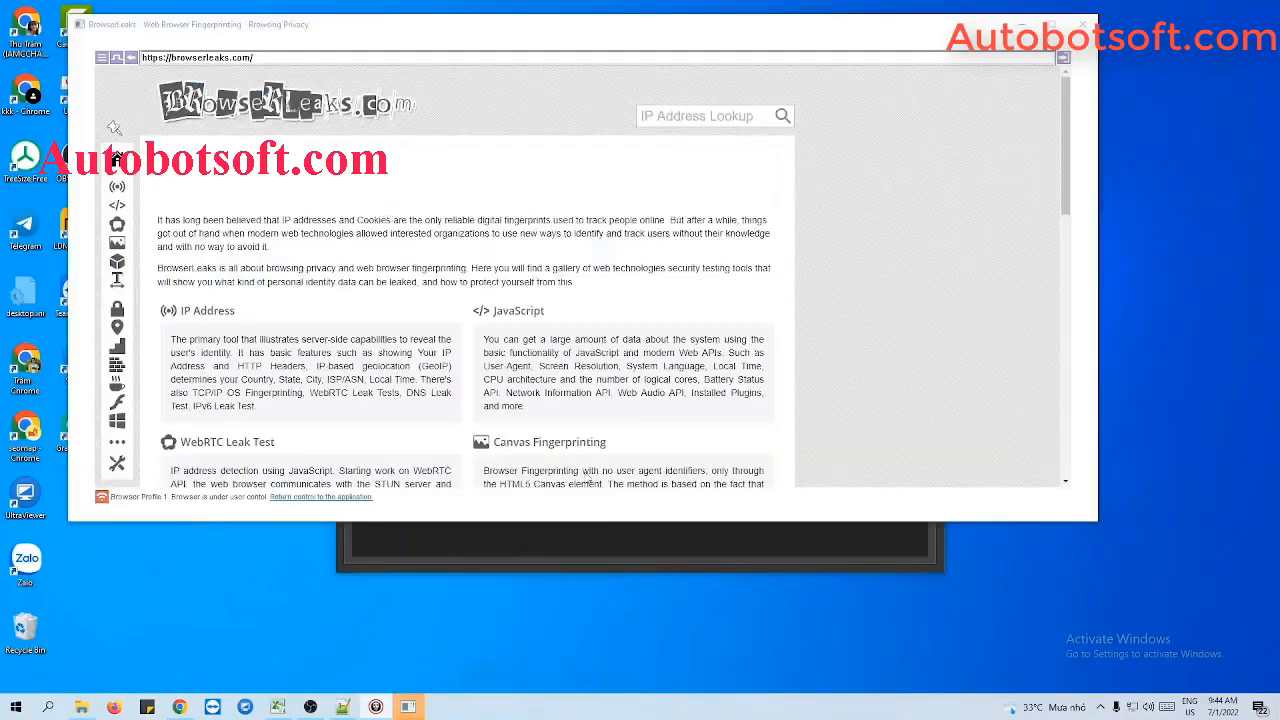
pyautogui.click(447, 212)
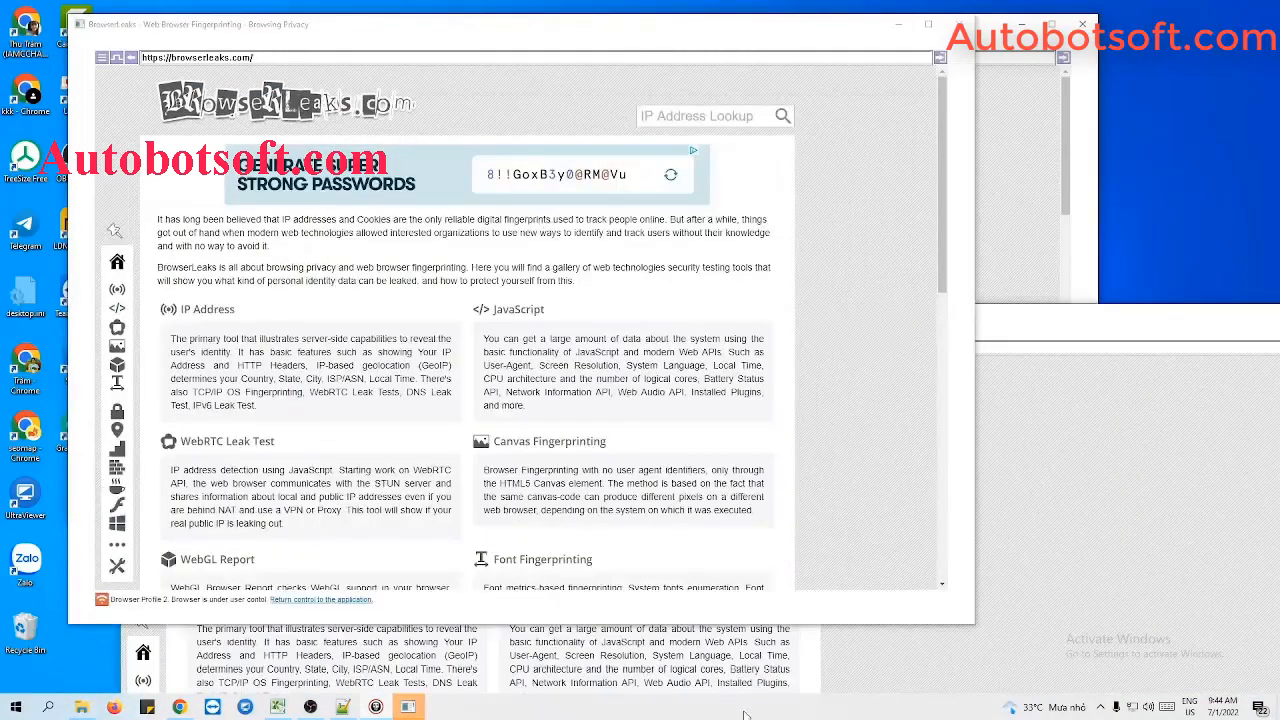
pyautogui.rightClick(745, 712)
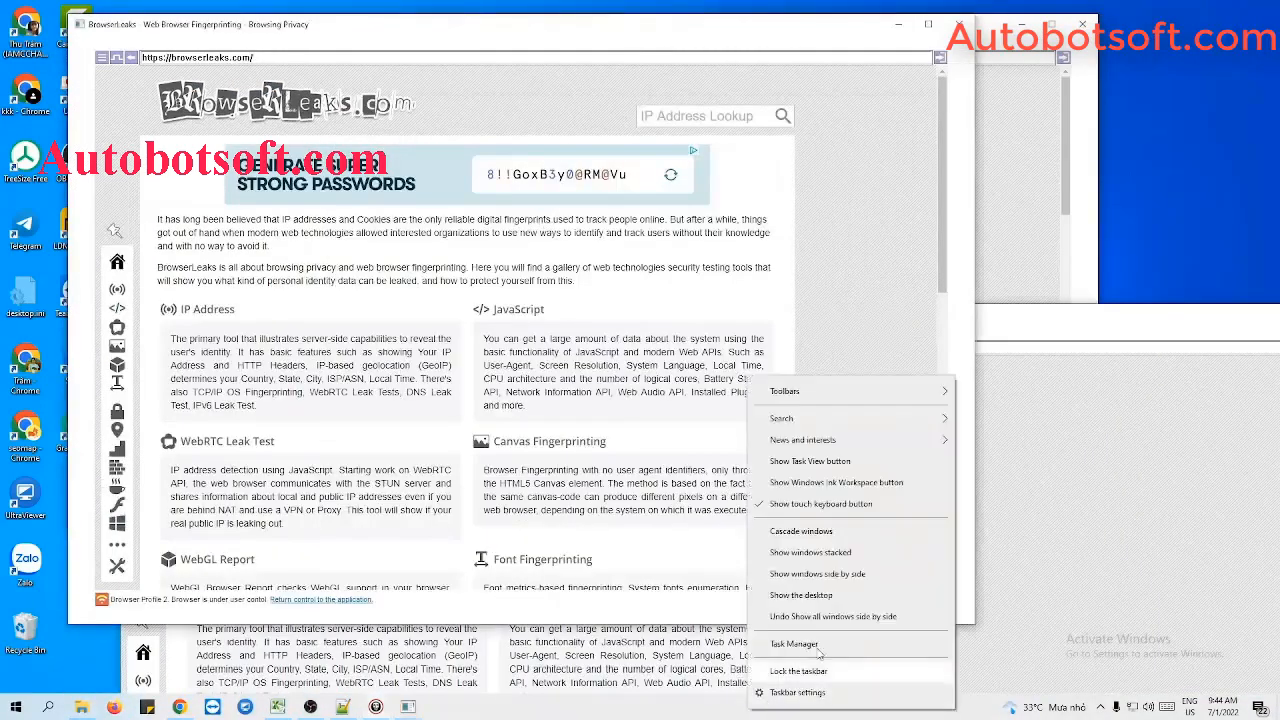
pyautogui.click(843, 577)
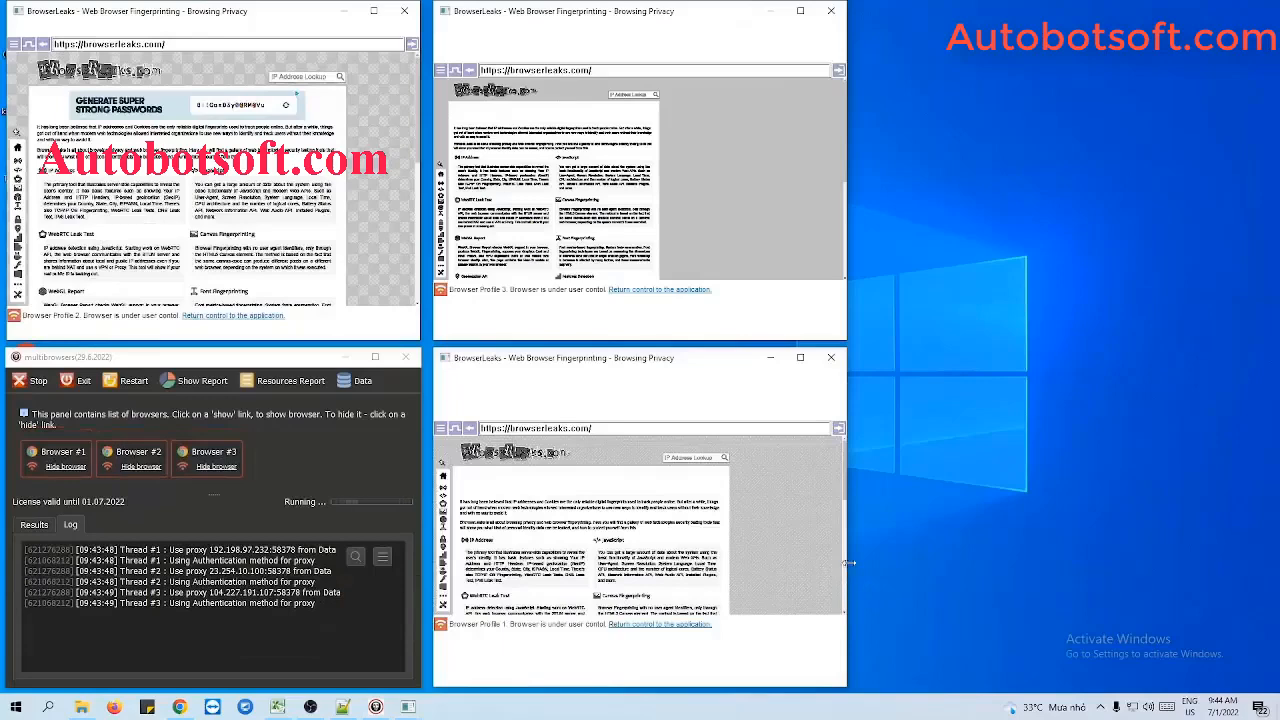
# - Widen the Browser Profile 1 and Browser Profile 3 windows across the free desktop space and look through their BrowserLeaks pages
pyautogui.moveTo(1121, 586); pyautogui.dragTo(1260, 586)
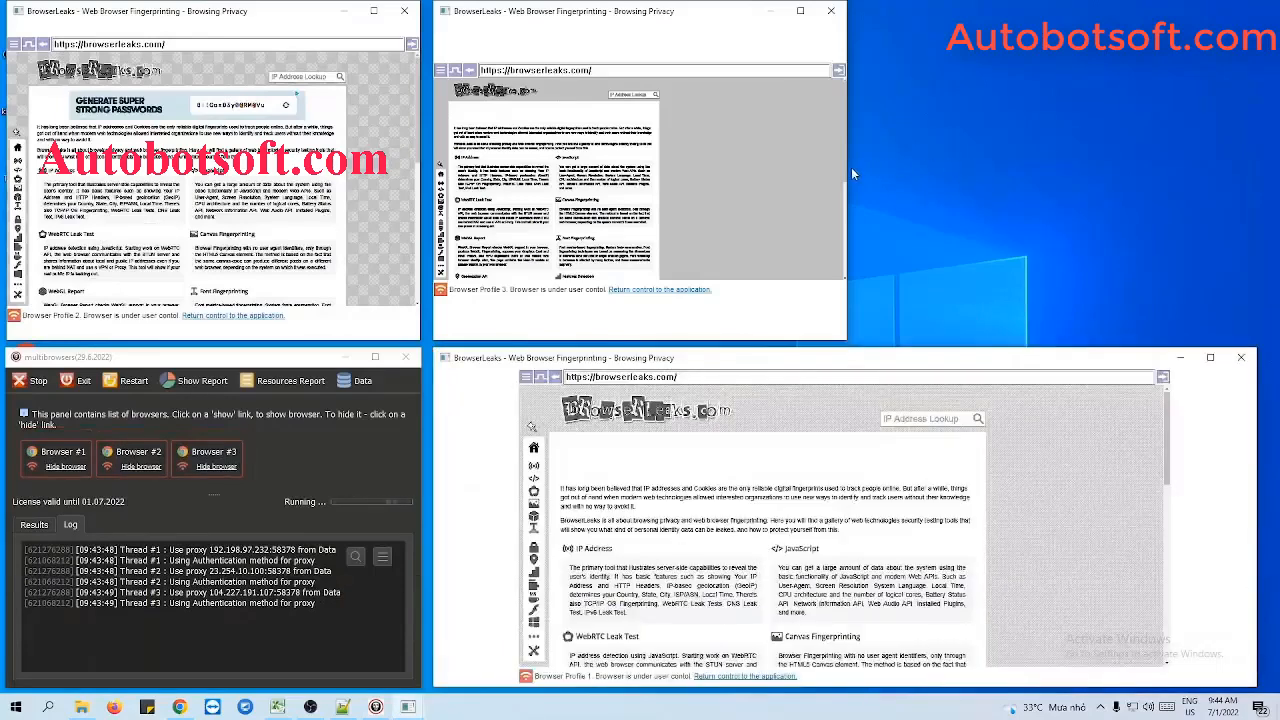
pyautogui.moveTo(847, 170); pyautogui.dragTo(1253, 202)
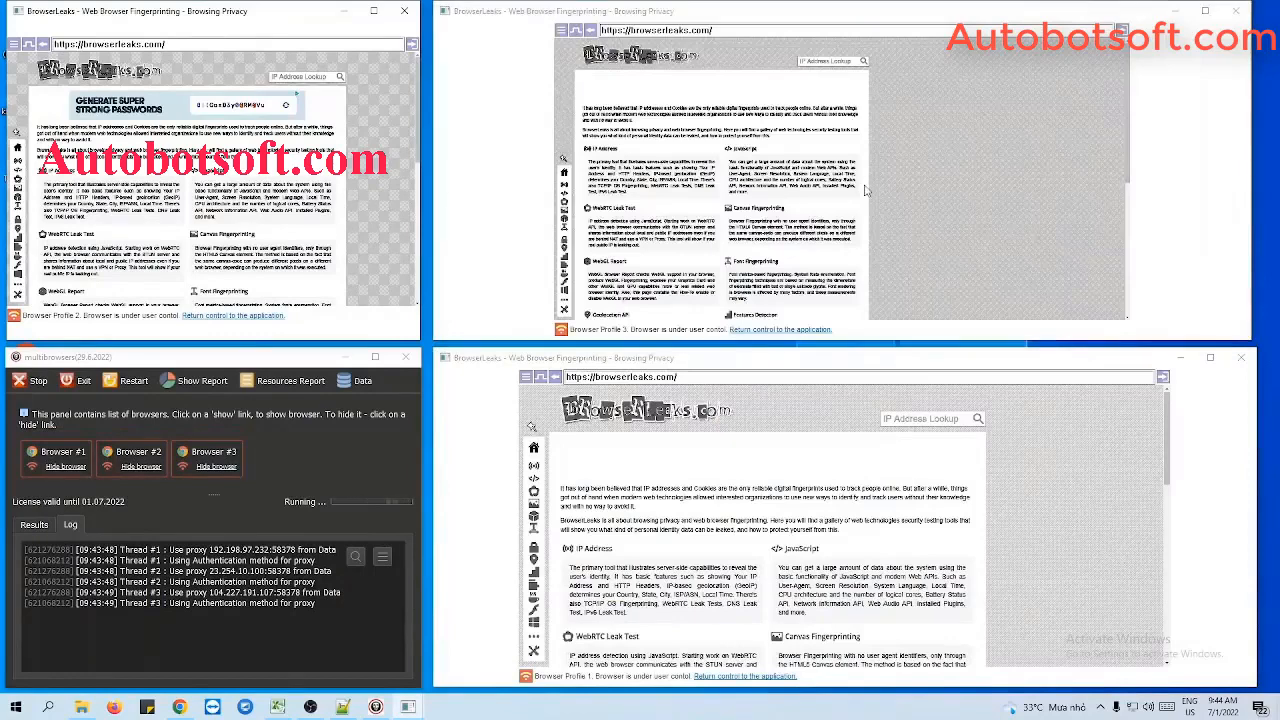
pyautogui.scroll(-2, 866, 190)
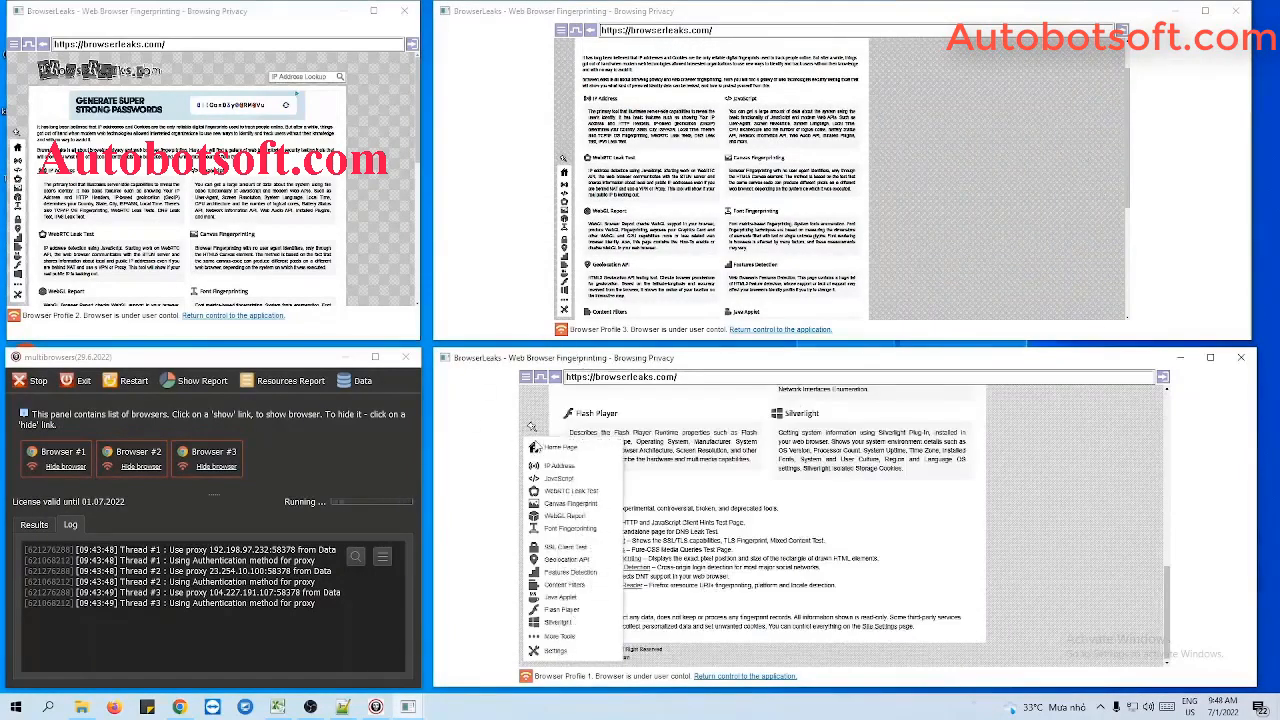
# - Switch to Chrome, open whatismyproxy.com and copy the site's address
pyautogui.click(184, 706)
pyautogui.click(261, 34)
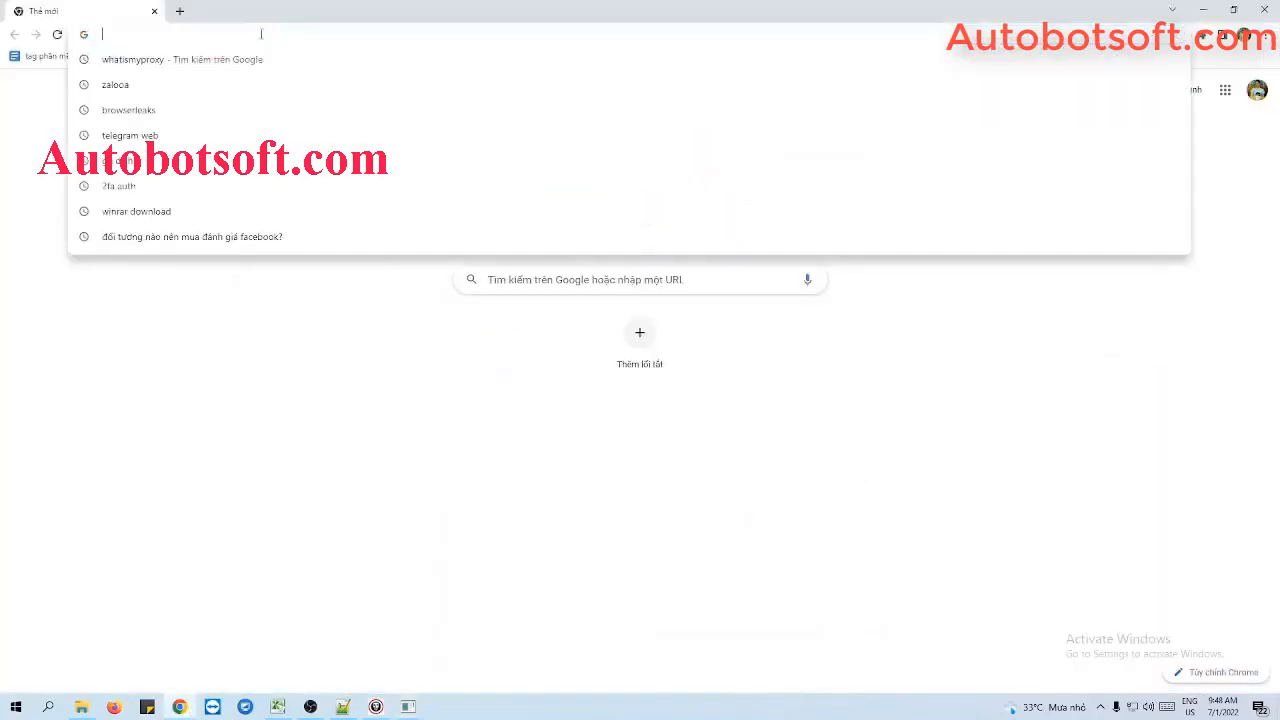
pyautogui.write('whatism')
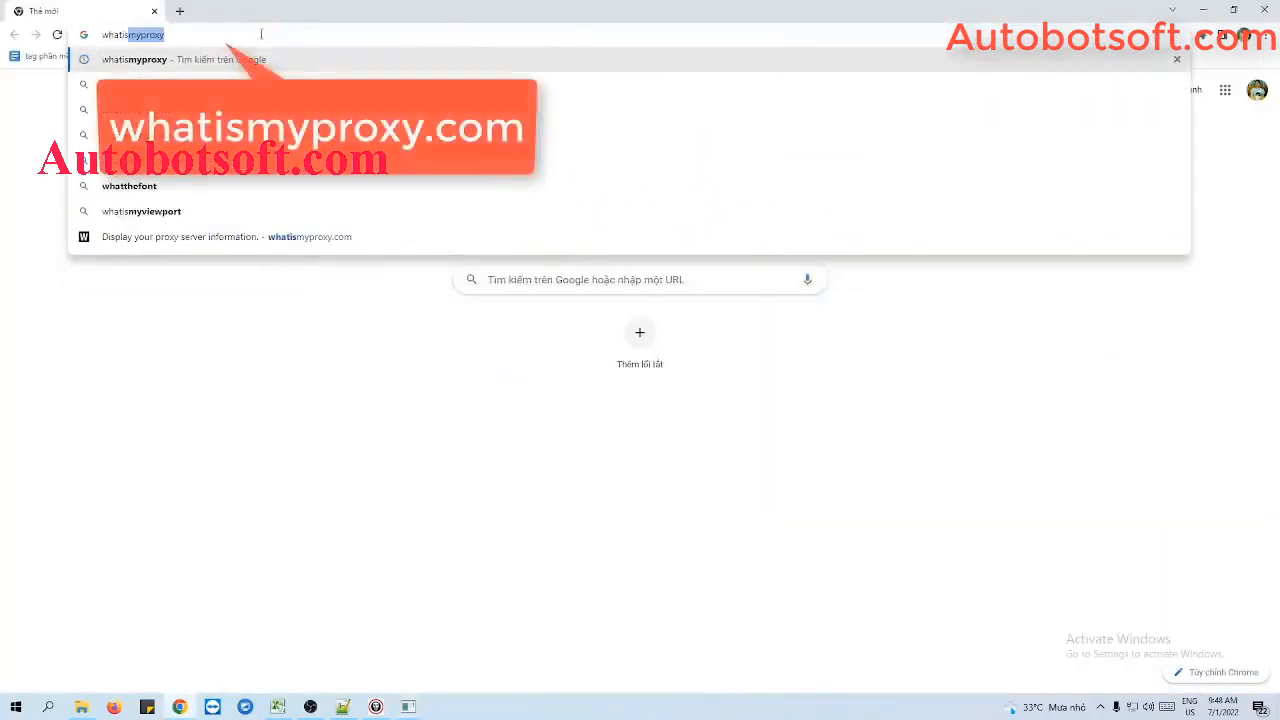
pyautogui.write('yproxy')
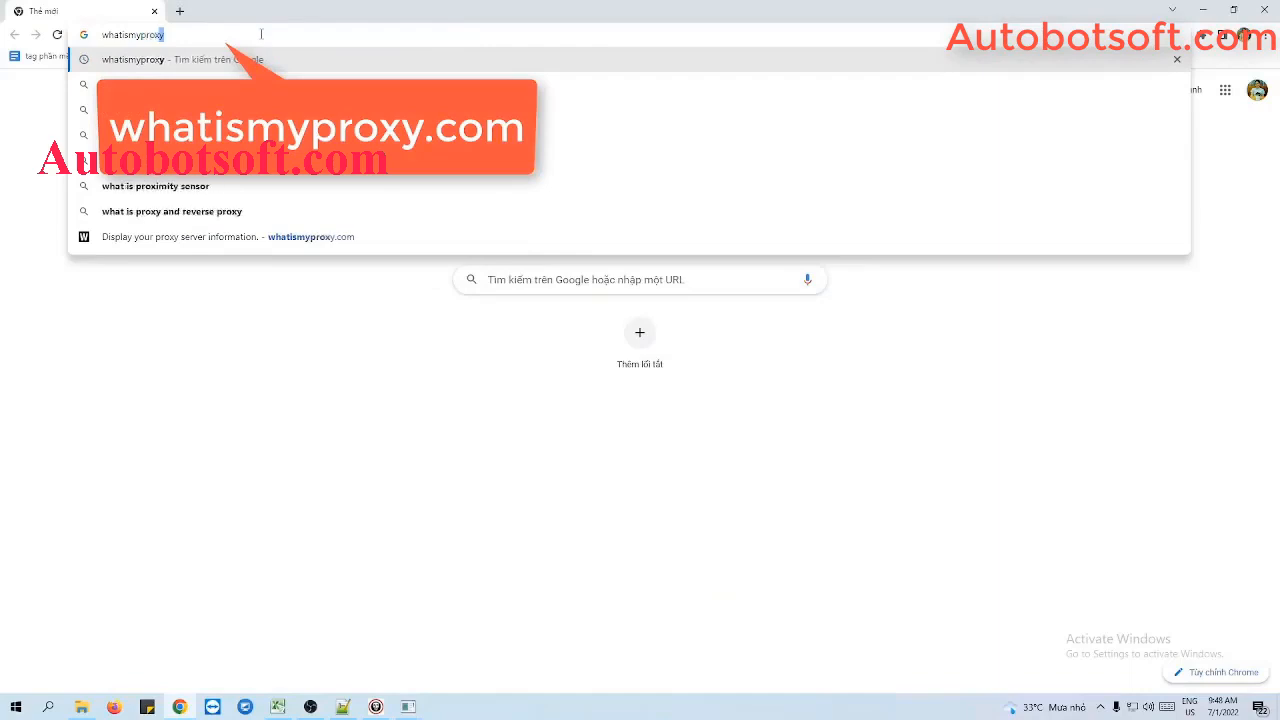
pyautogui.write('.com')
pyautogui.press('Return')
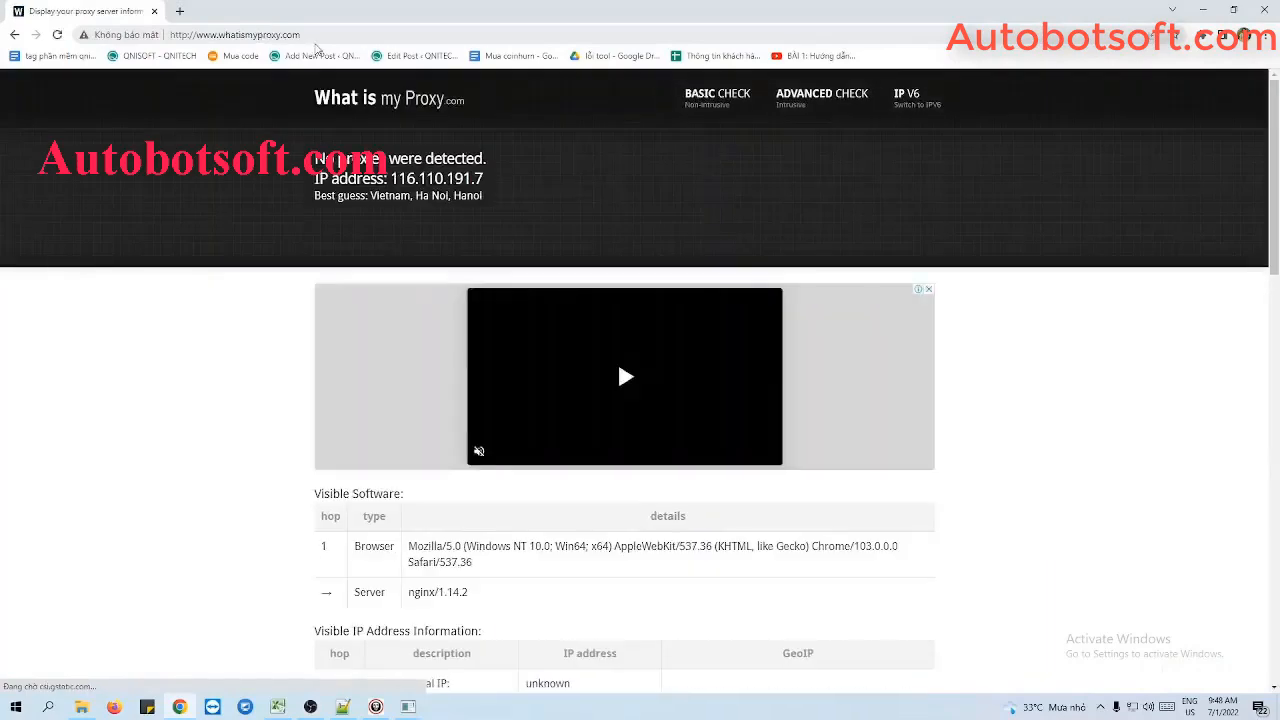
pyautogui.click(329, 36)
pyautogui.hotkey('ctrl', 'c')
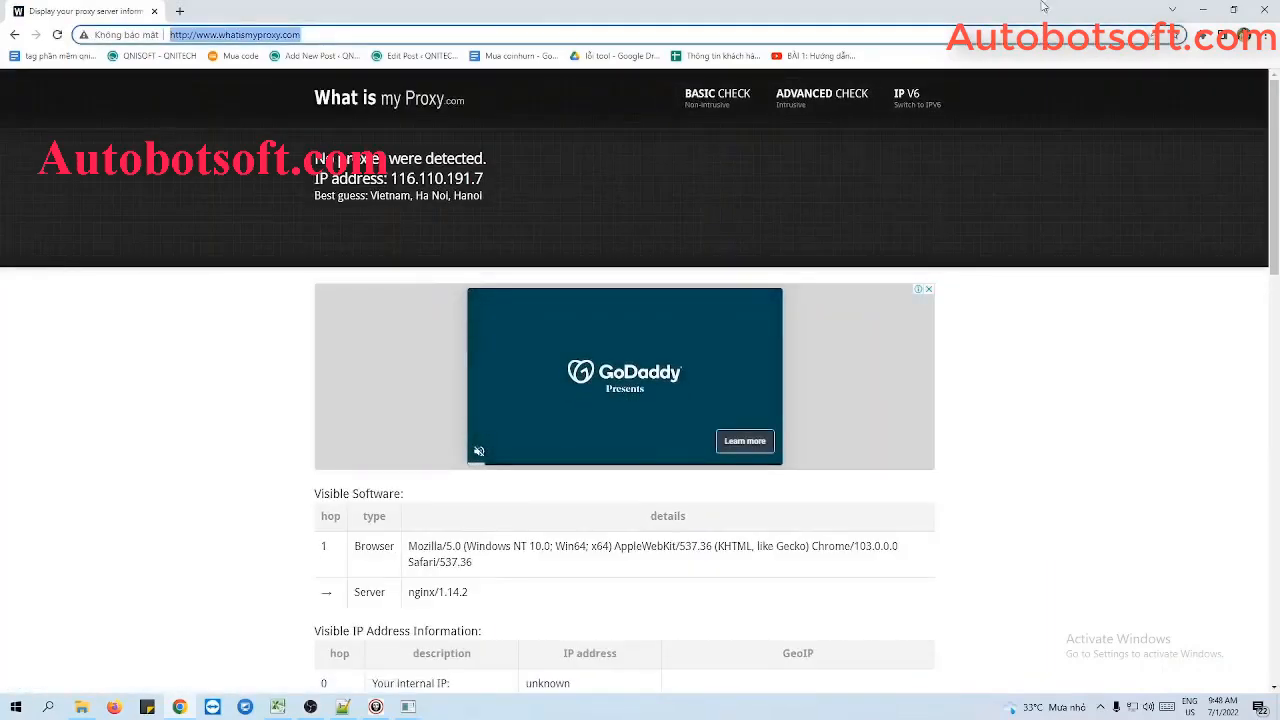
pyautogui.click(1203, 10)
pyautogui.click(640, 377)
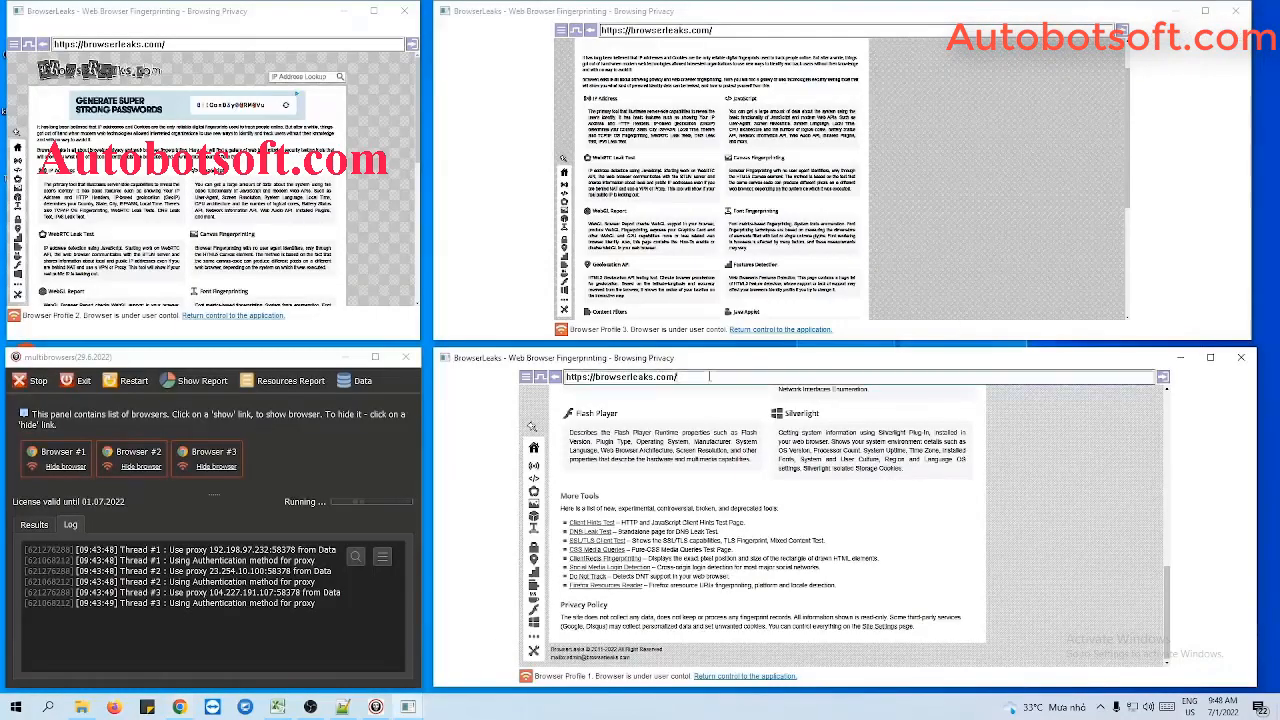
pyautogui.hotkey('ctrl', 'v')
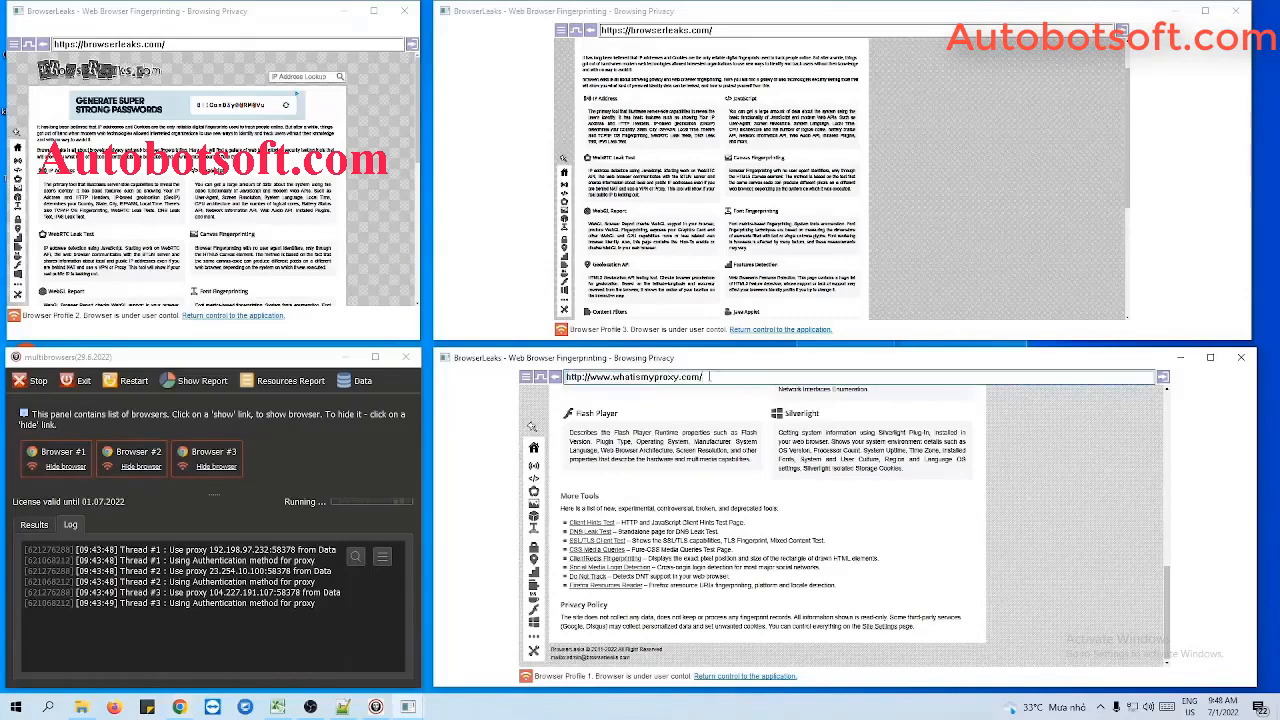
pyautogui.press('Return')
pyautogui.click(728, 31)
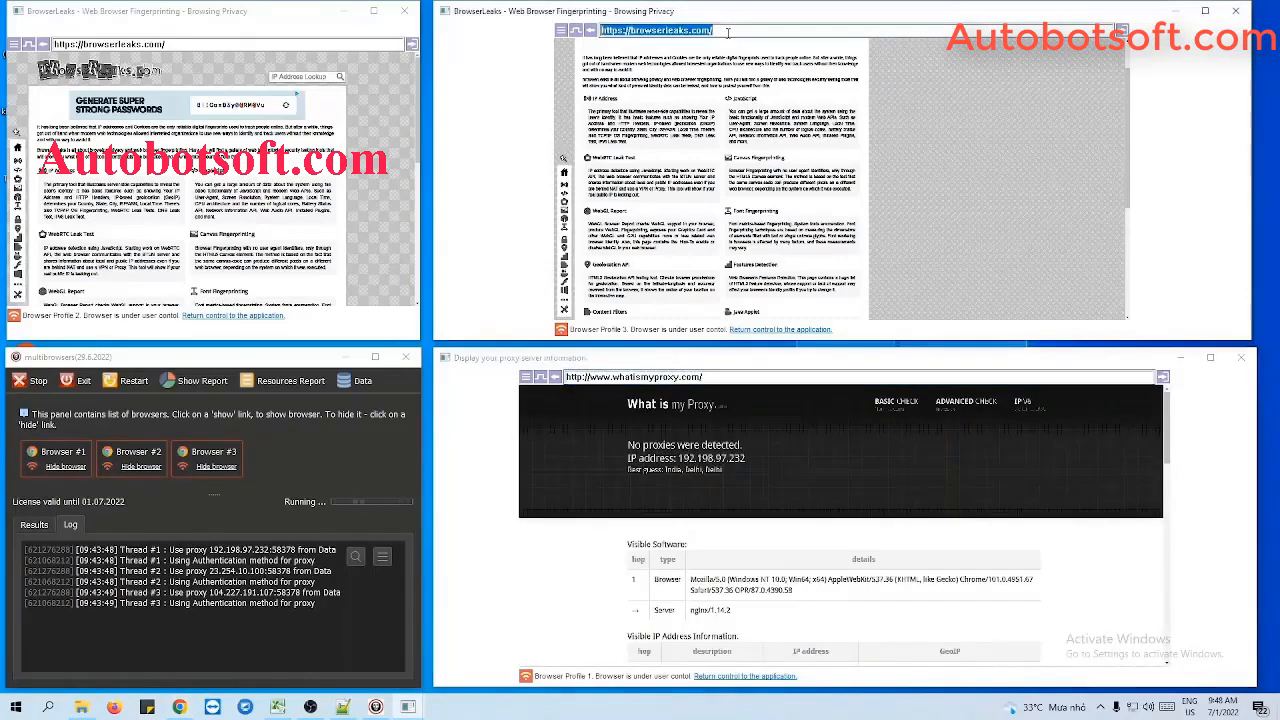
pyautogui.hotkey('ctrl', 'v')
pyautogui.click(294, 44)
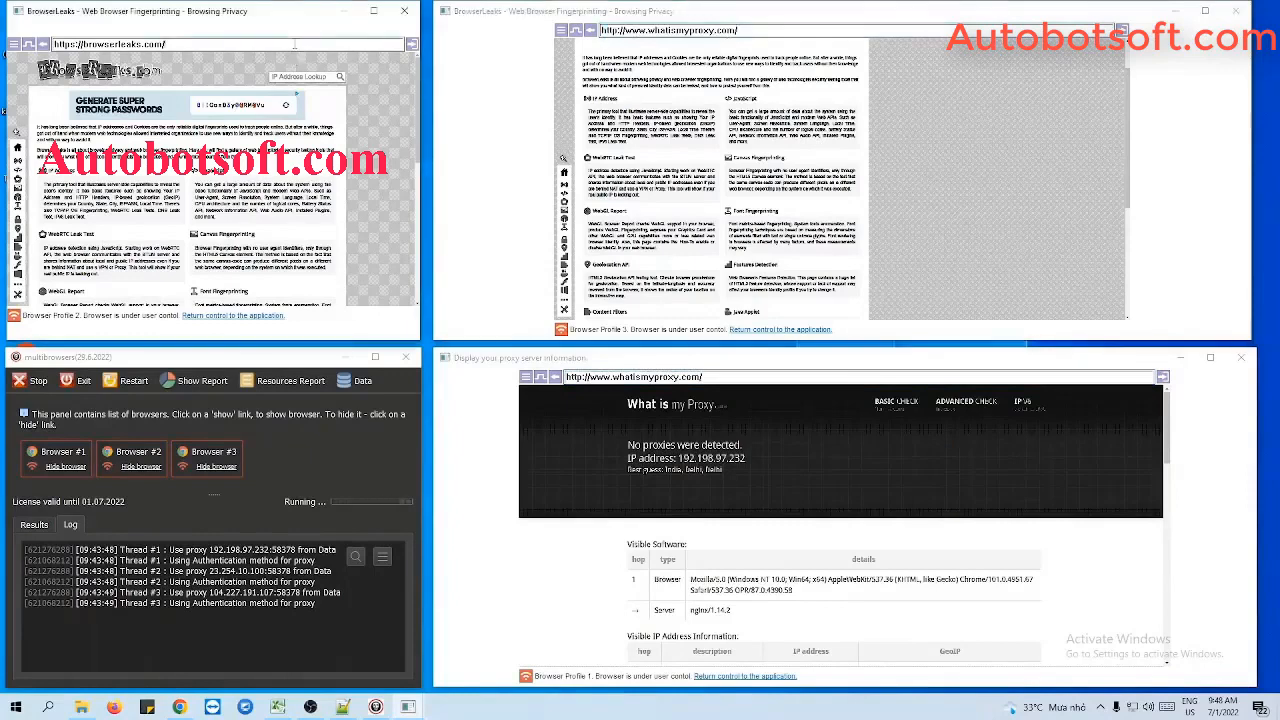
pyautogui.hotkey('ctrl', 'v')
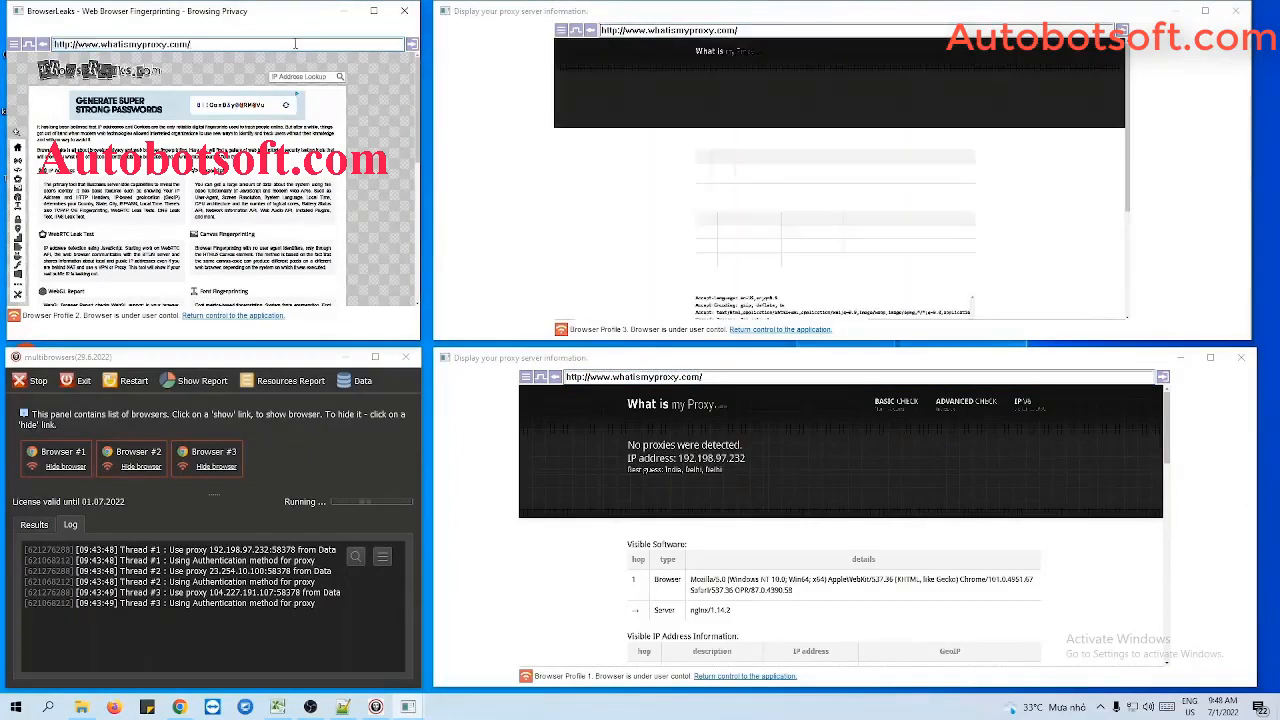
pyautogui.press('Return')
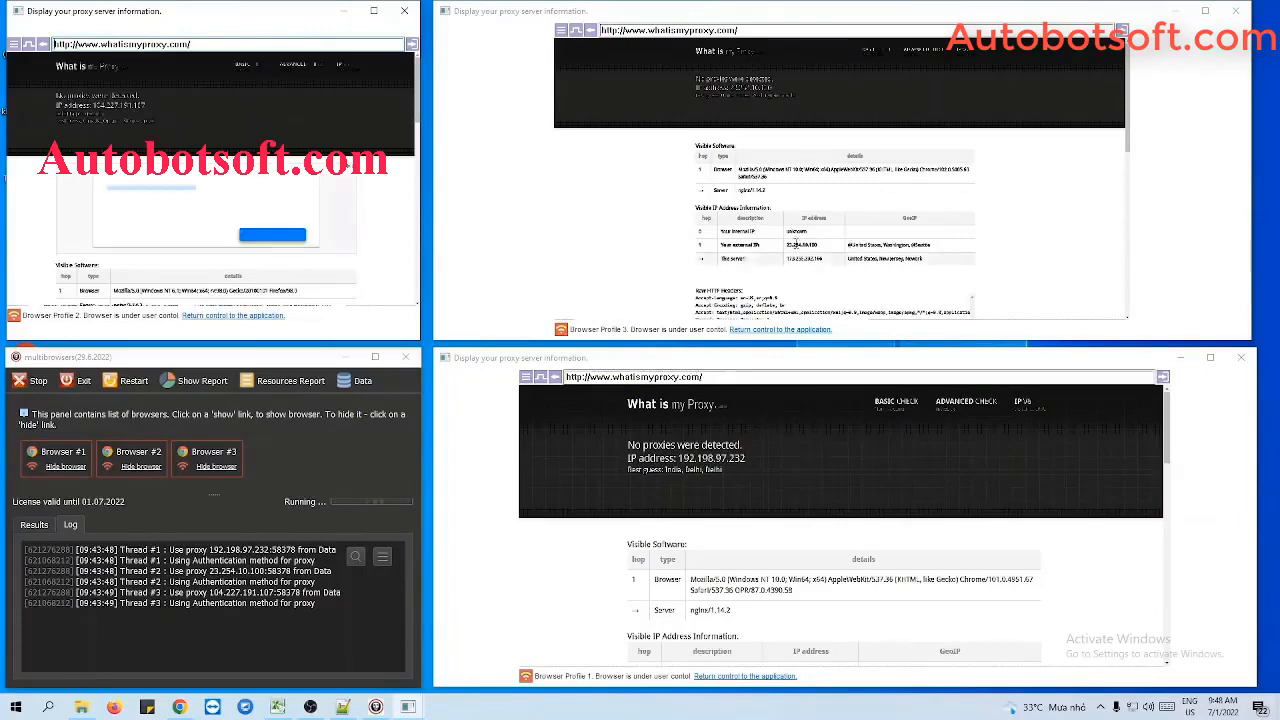
# - Check the external IP address and location in Browser Profiles 1, 3 and 2, enlarging the Profile 3 and 2 windows and restoring them
pyautogui.scroll(-2, 932, 547)
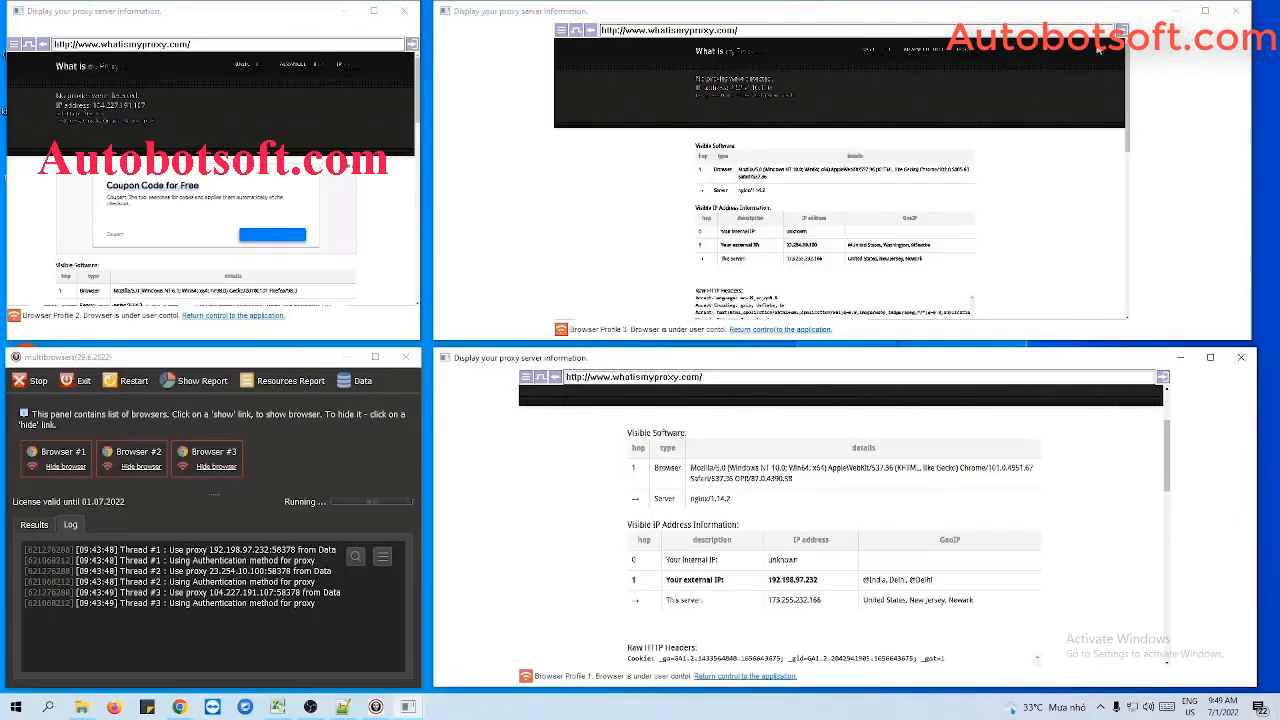
pyautogui.click(1205, 11)
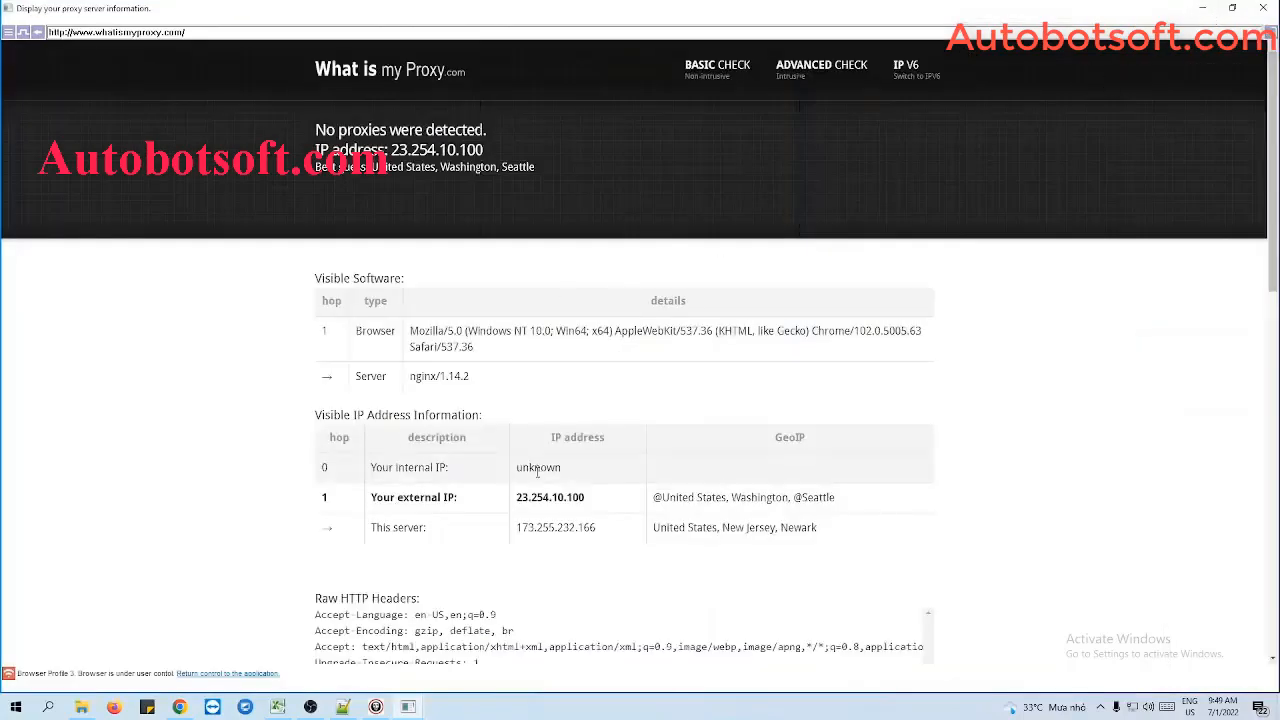
pyautogui.click(1235, 11)
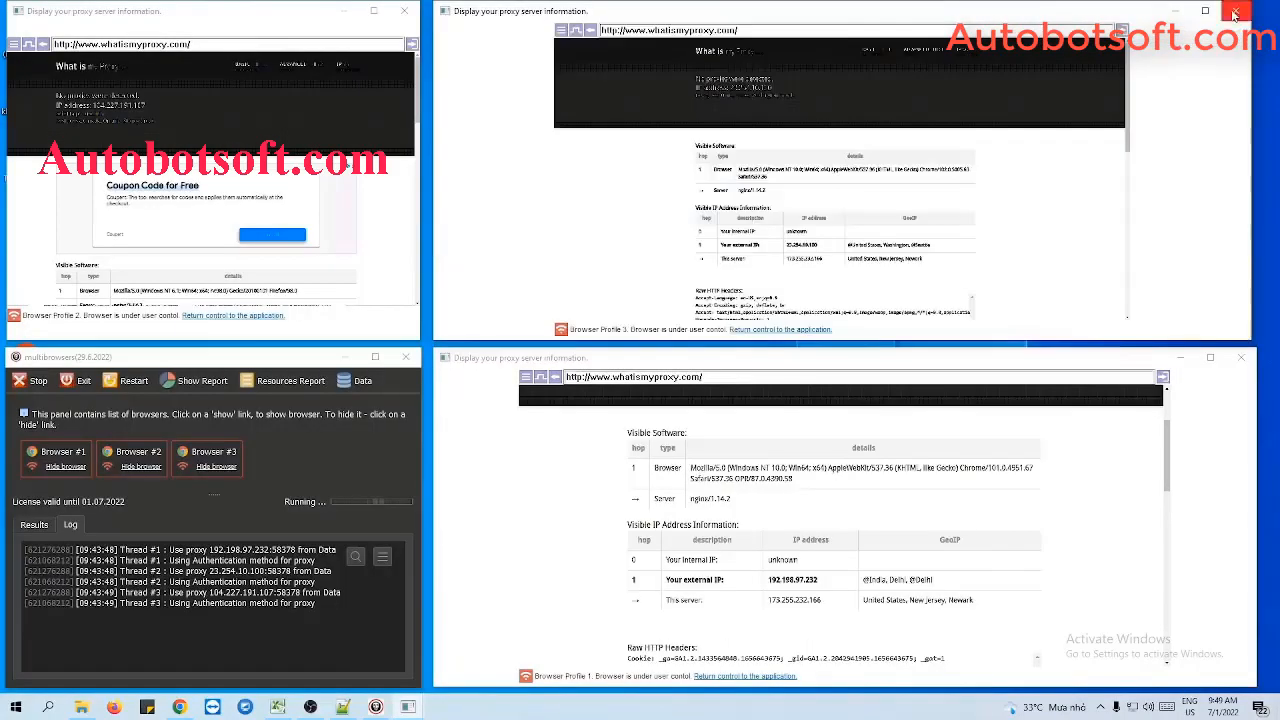
pyautogui.doubleClick(368, 12)
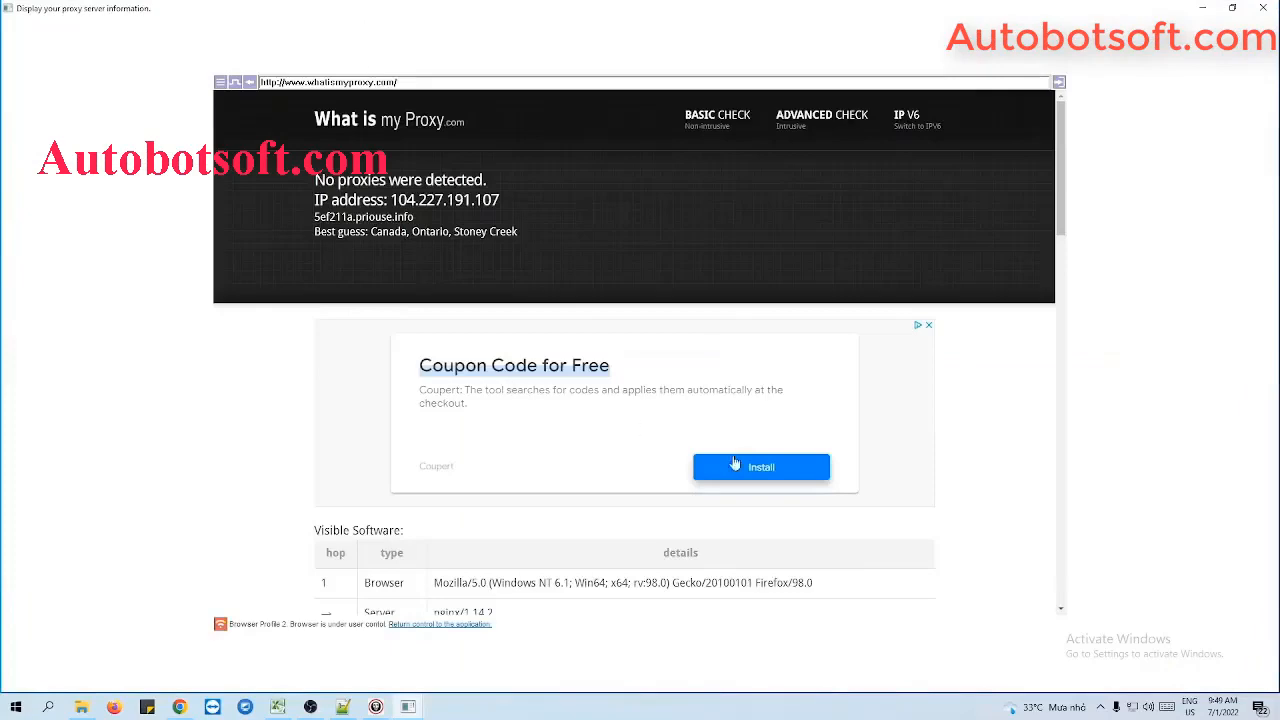
pyautogui.scroll(-2, 566, 569)
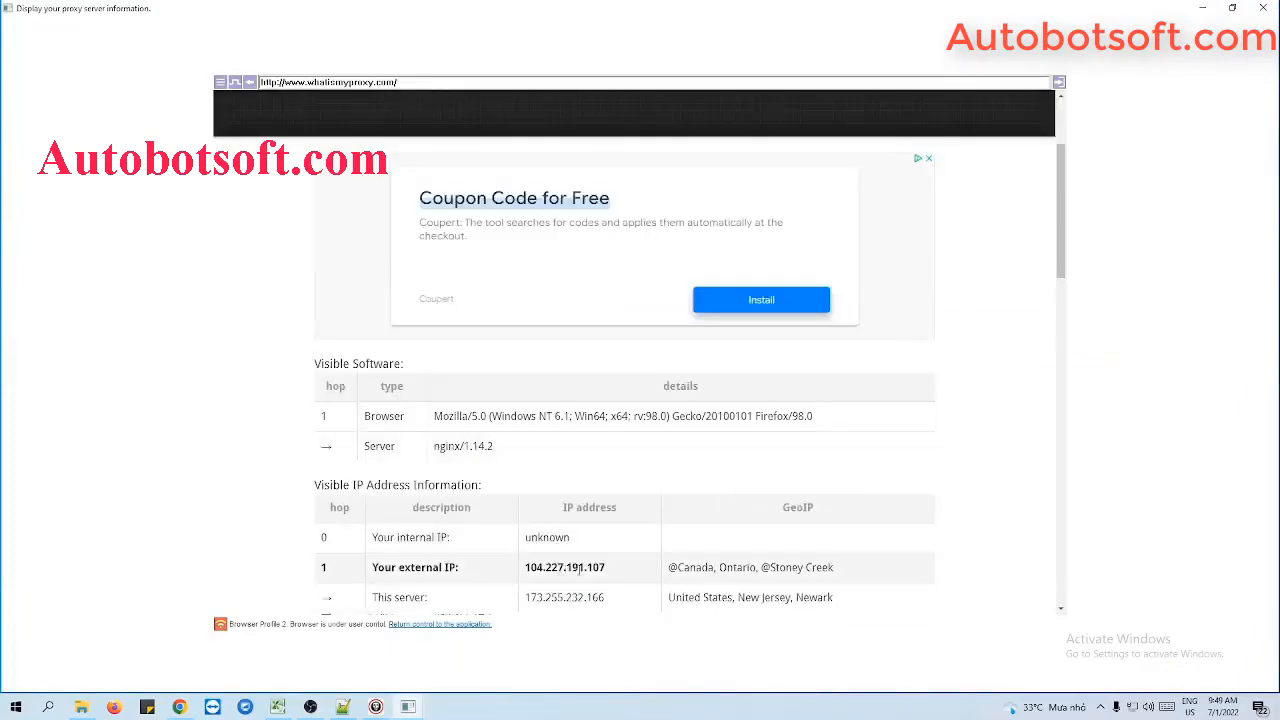
pyautogui.click(1232, 8)
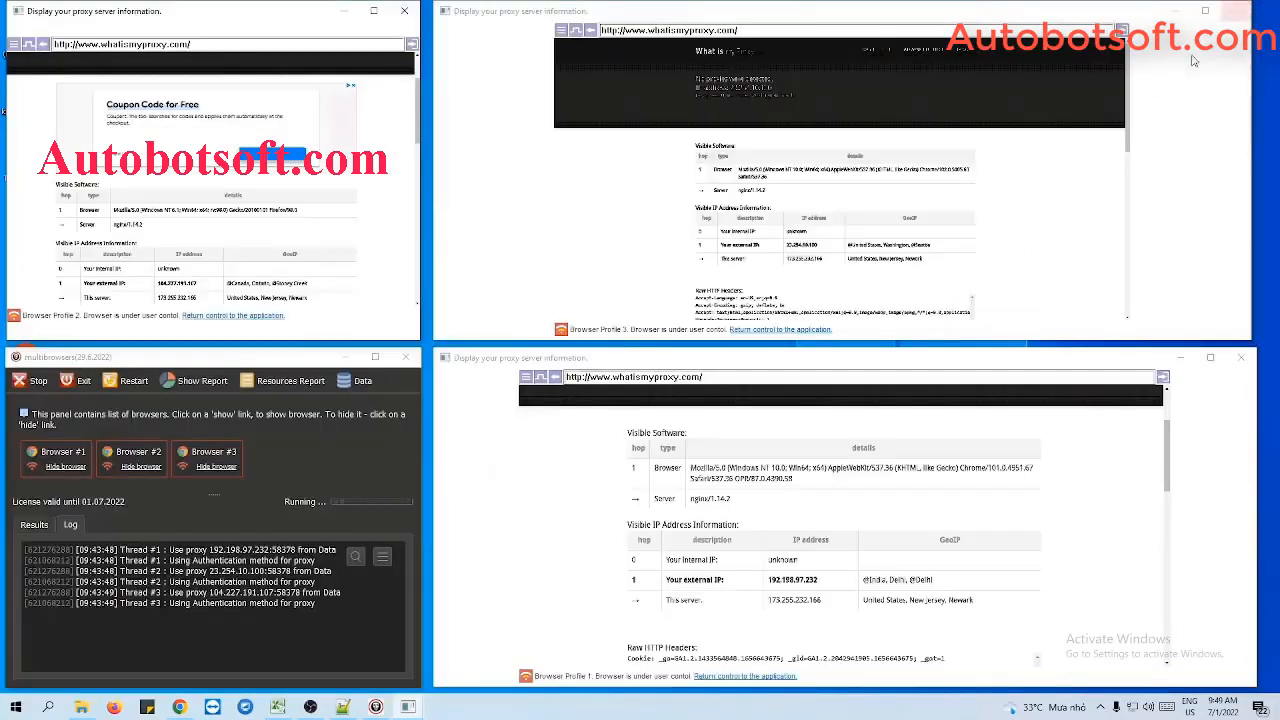
# - Open Facebook.com in the Browser Profile 1 window
pyautogui.click(728, 376)
pyautogui.write('Fa')
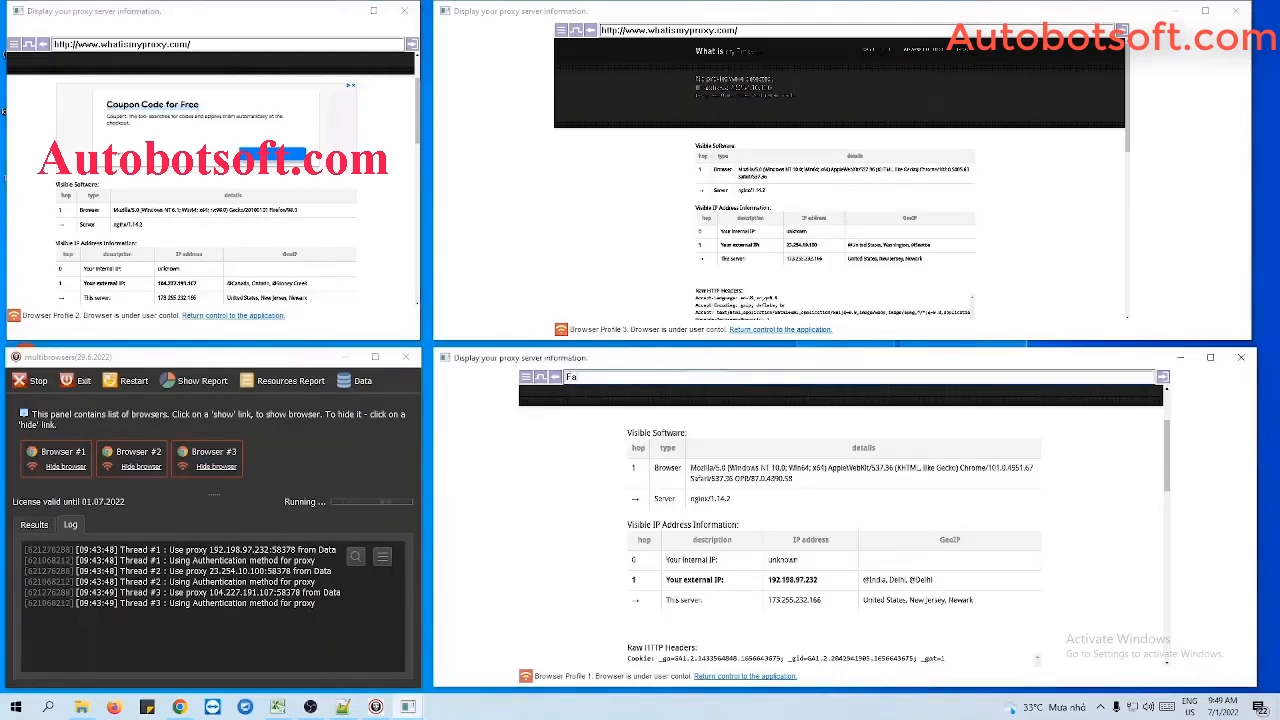
pyautogui.write('cebook.com')
# - Replace the address in the Browser Profile 3 window with Twitter.com and load the site
pyautogui.click(770, 30)
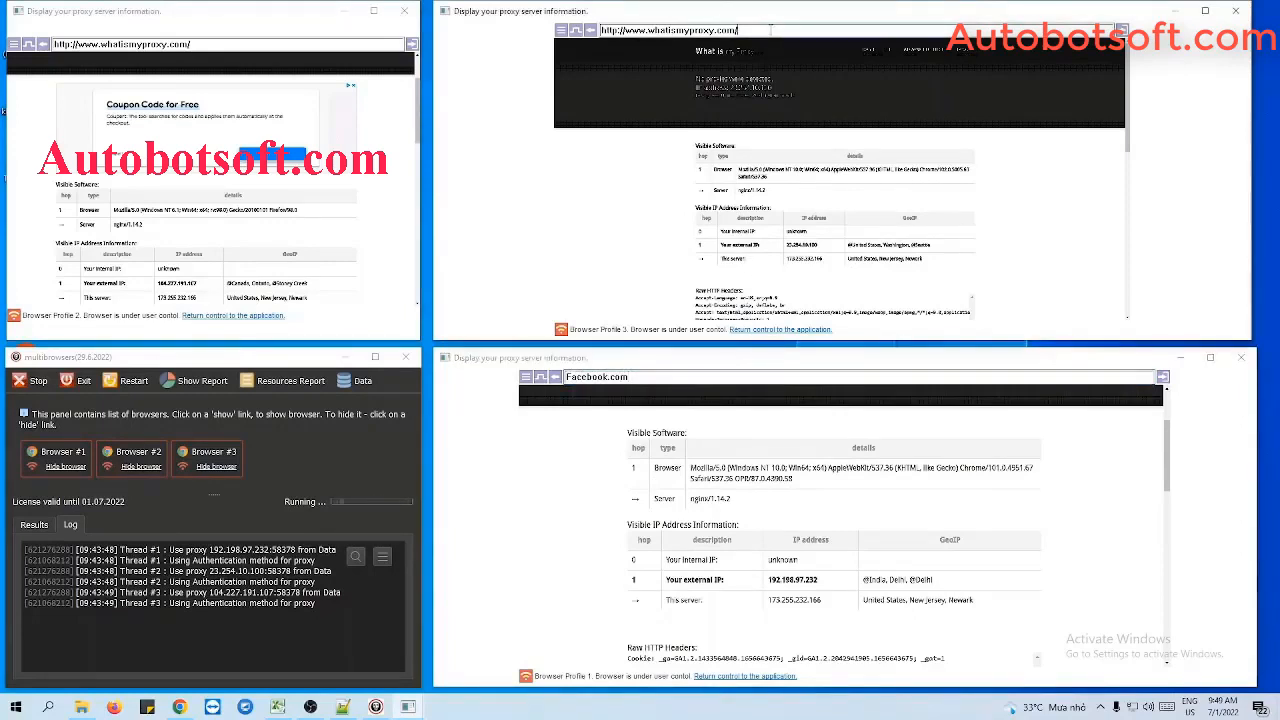
pyautogui.click(770, 30)
pyautogui.press('BackSpace')
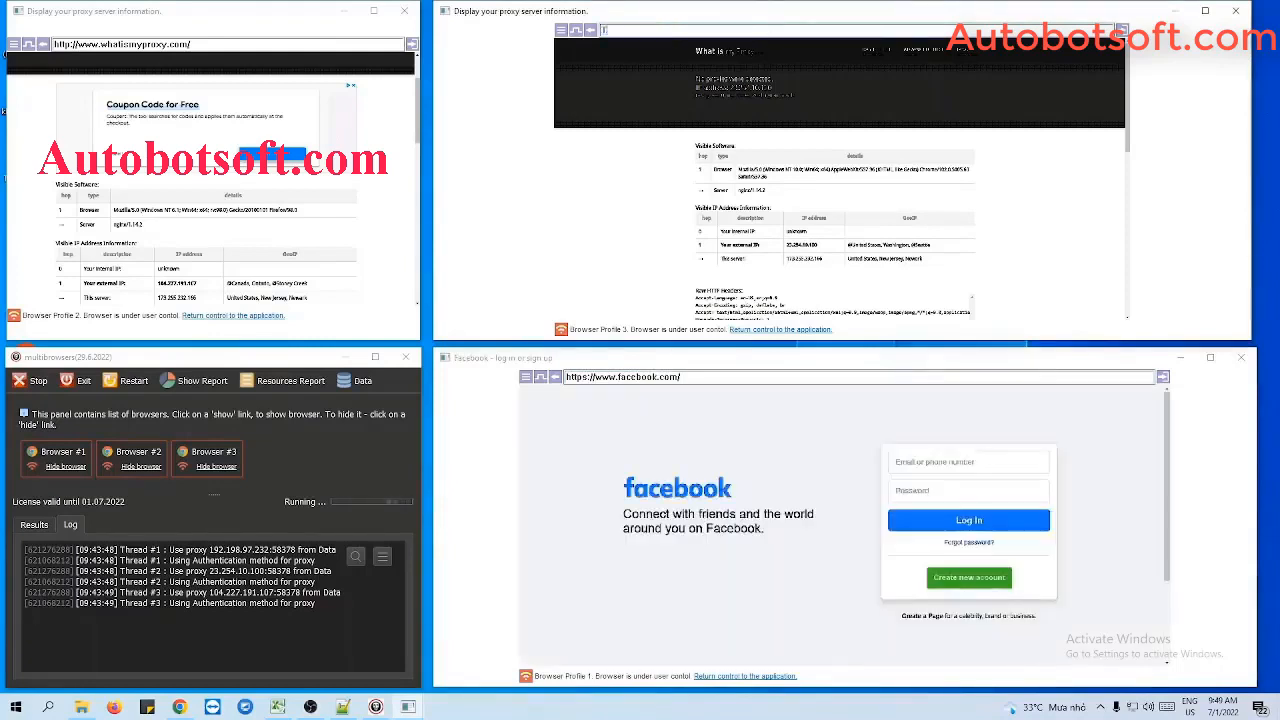
pyautogui.write('Twitte')
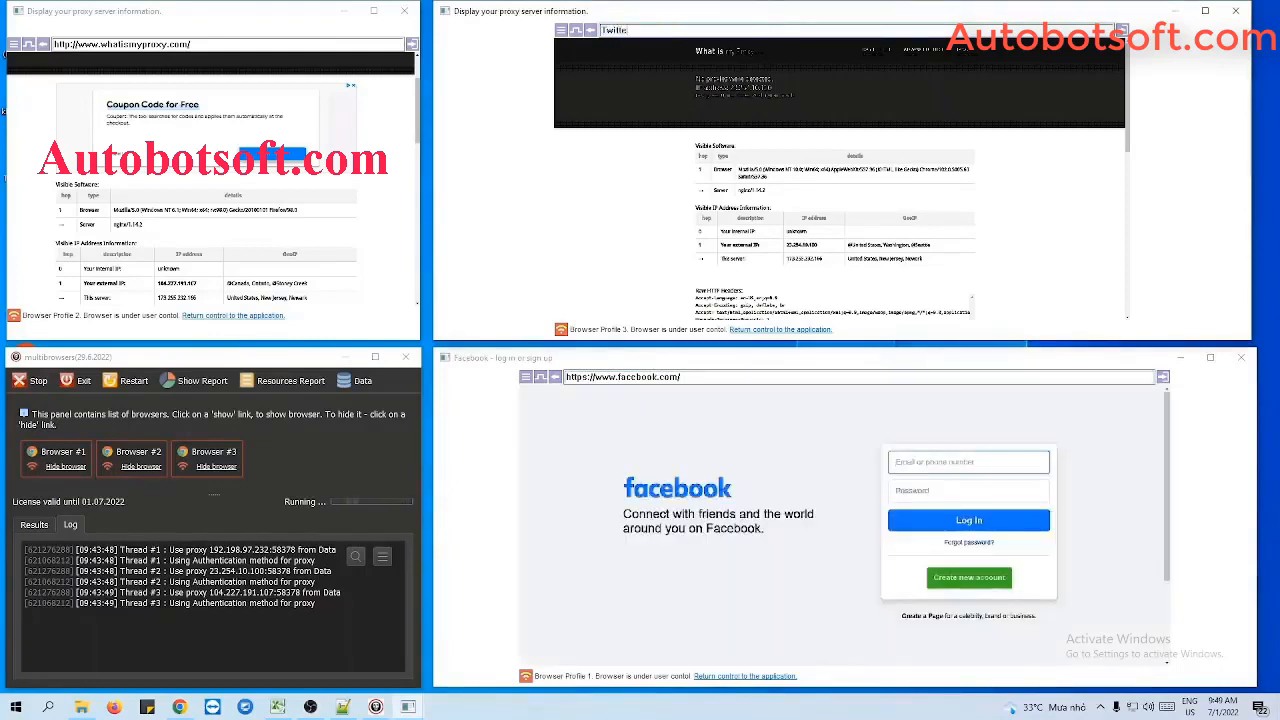
pyautogui.write('r.com')
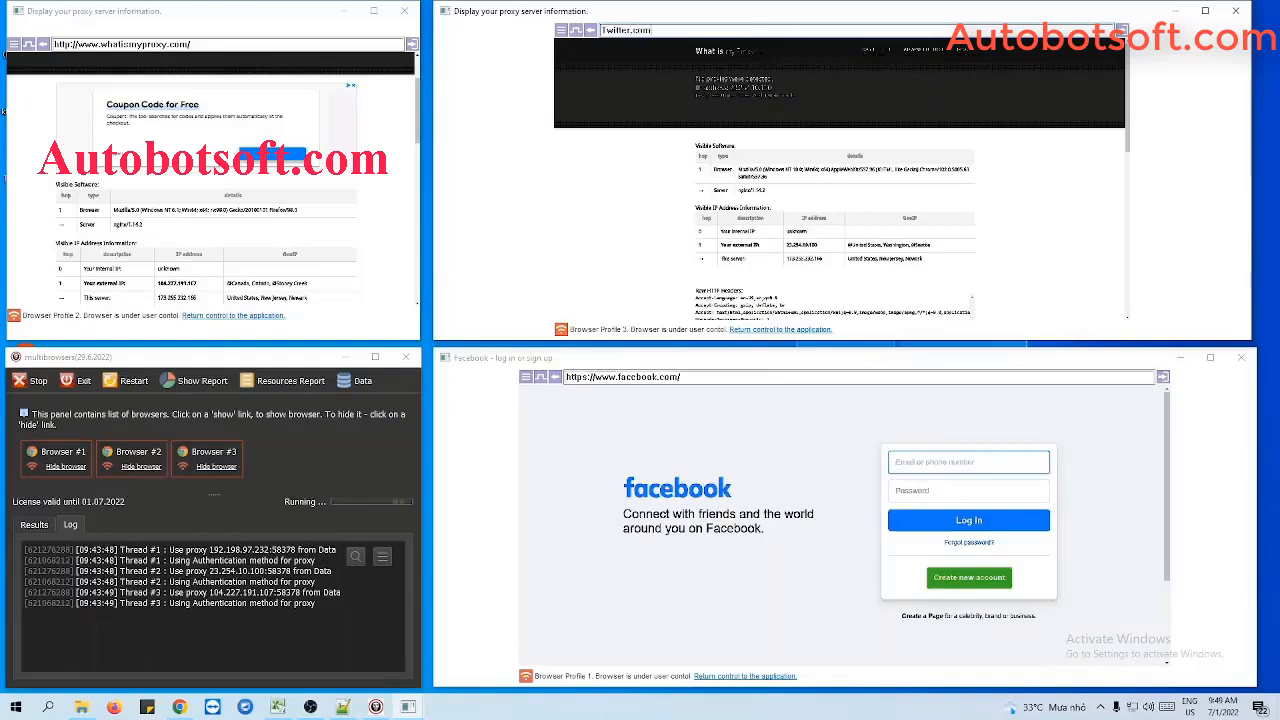
pyautogui.press('Return')
# - Replace the address in the Browser Profile 2 window with Youtube.com and load the site
pyautogui.hotkey('ctrl', 'a')
pyautogui.write('Y')
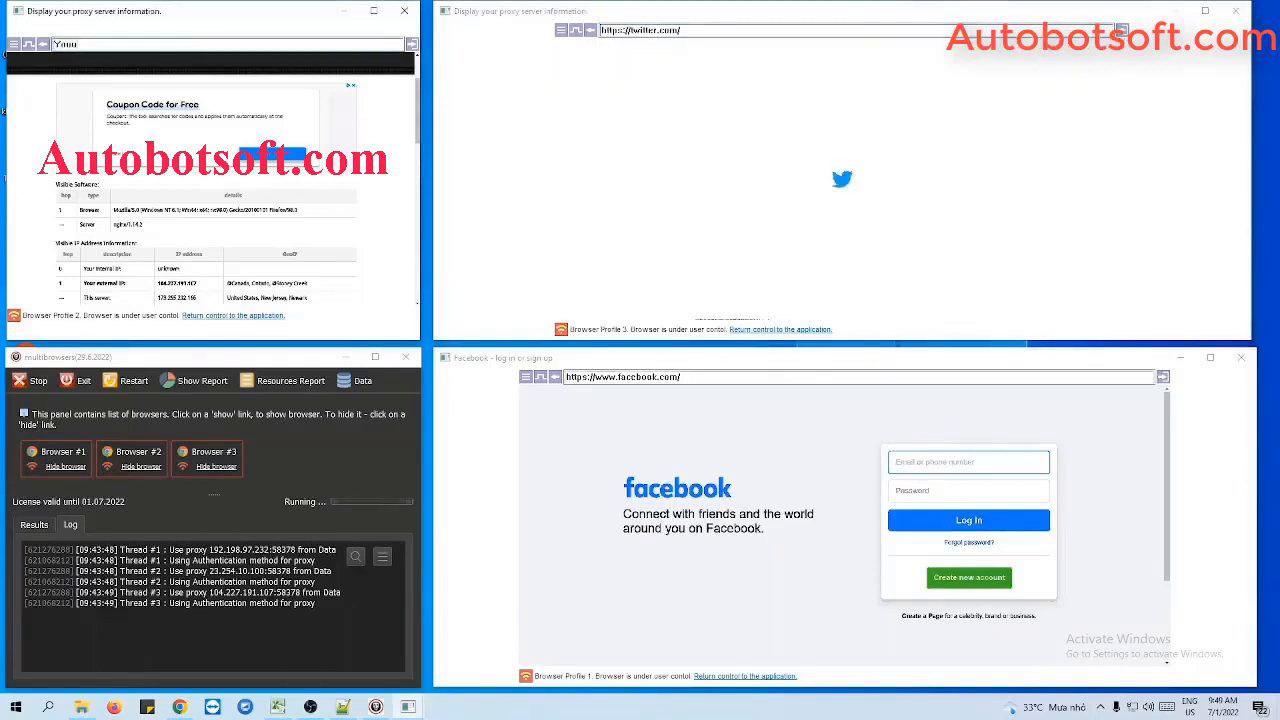
pyautogui.write('outube.com')
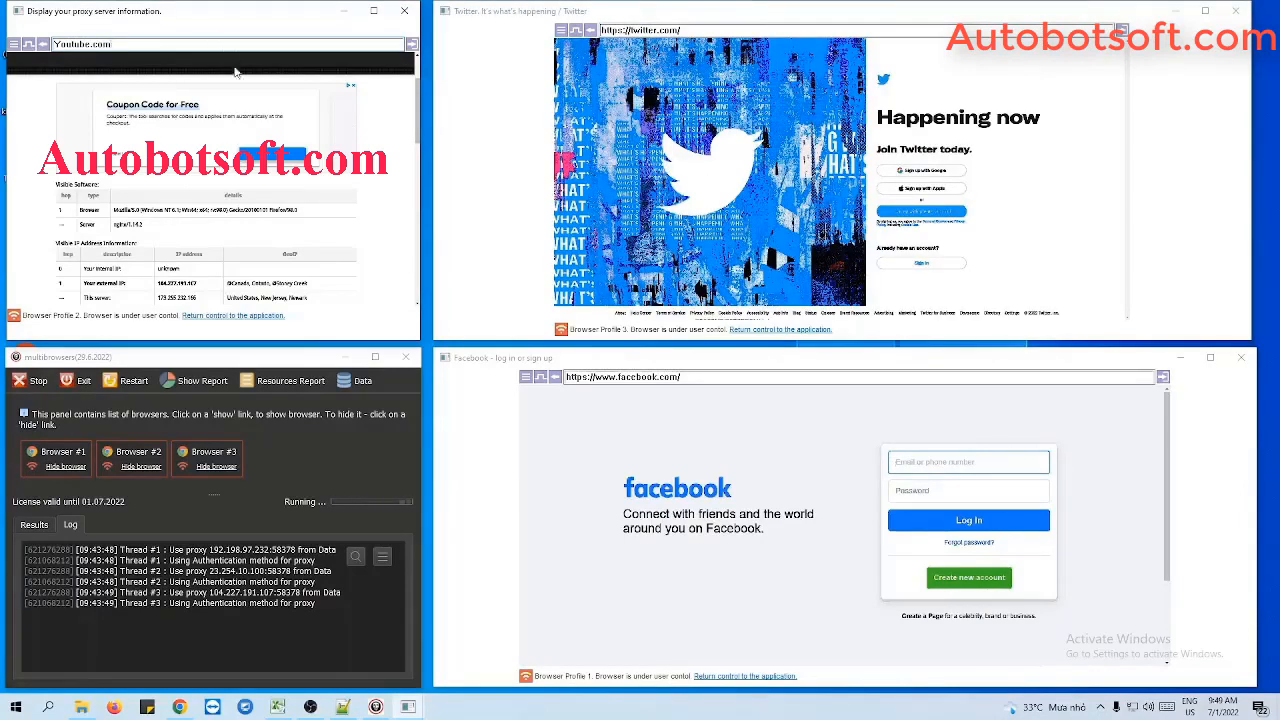
pyautogui.press('Return')
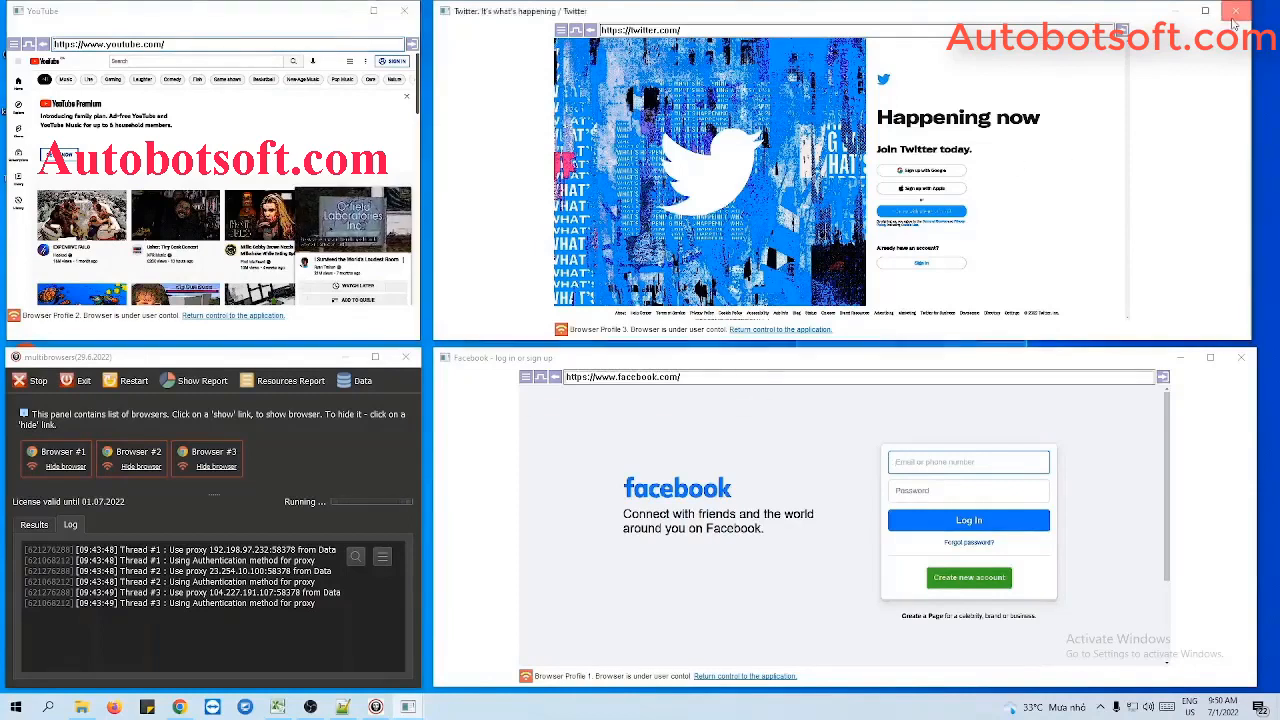
# - Return control of Browser Profile 3 to the application and confirm stopping manual control
pyautogui.click(770, 329)
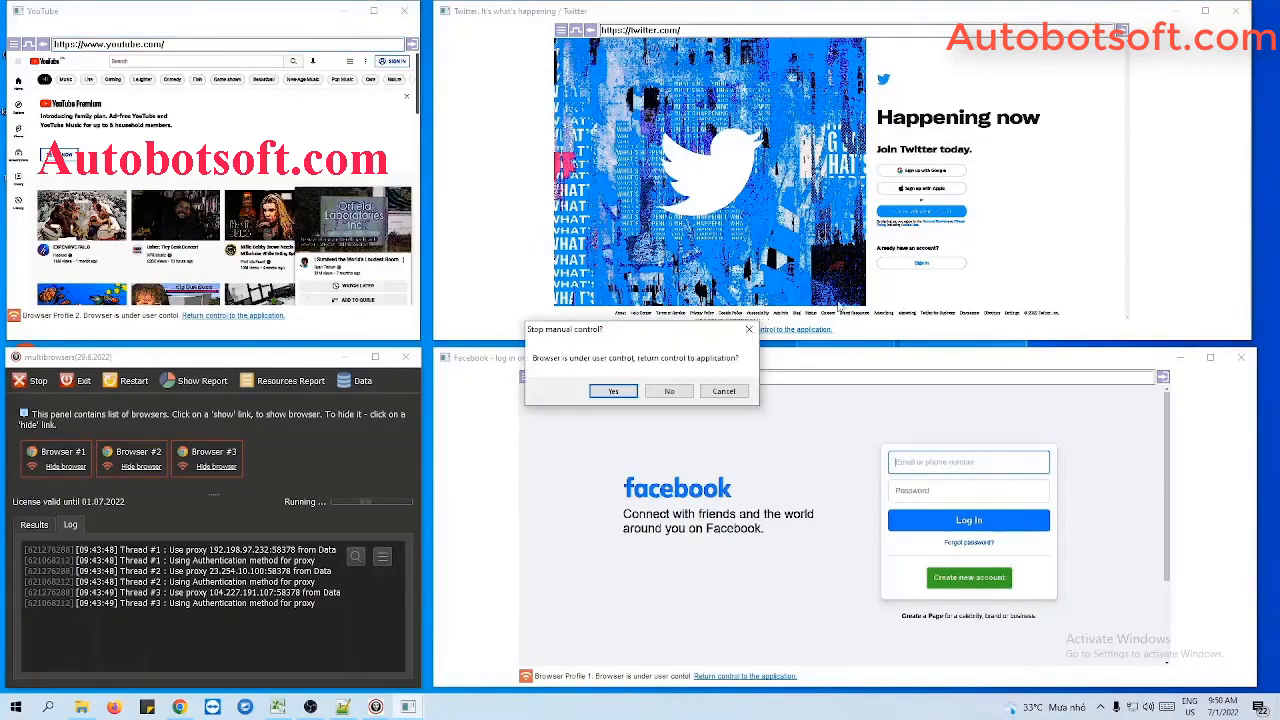
pyautogui.click(622, 396)
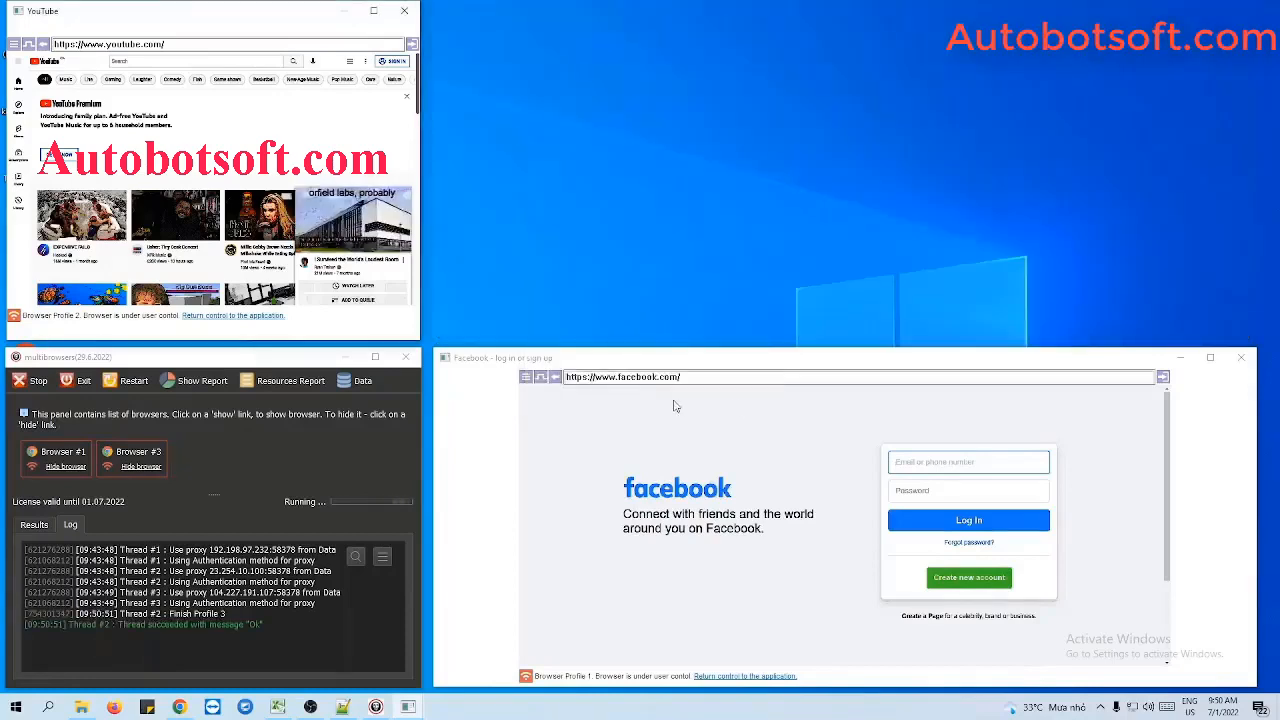